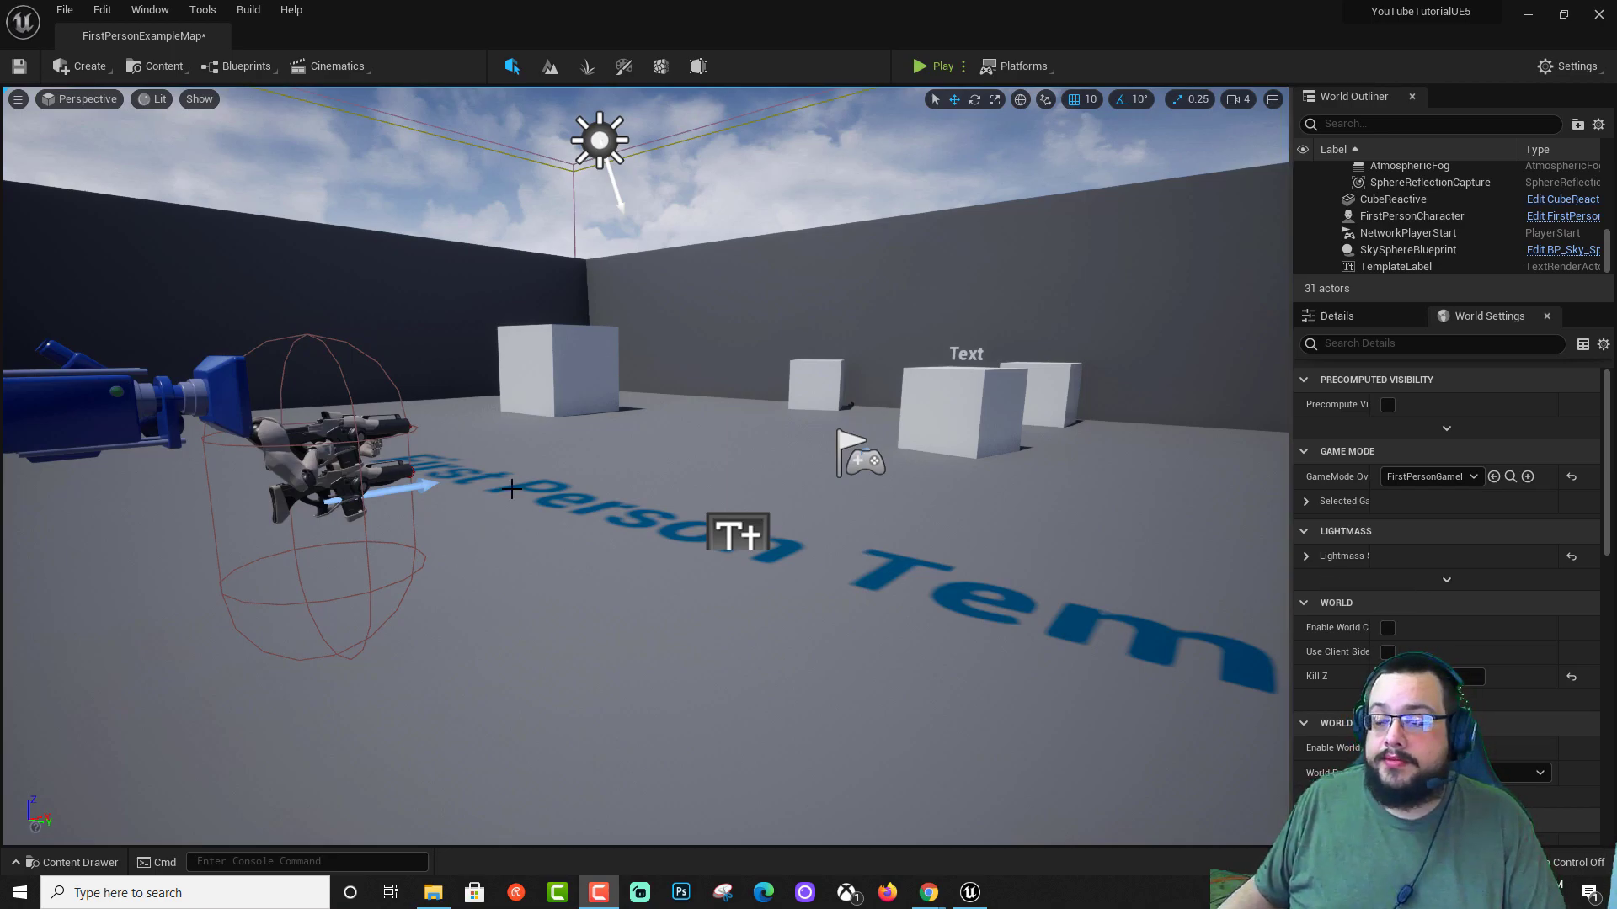
right_drag(707, 426, 758, 445)
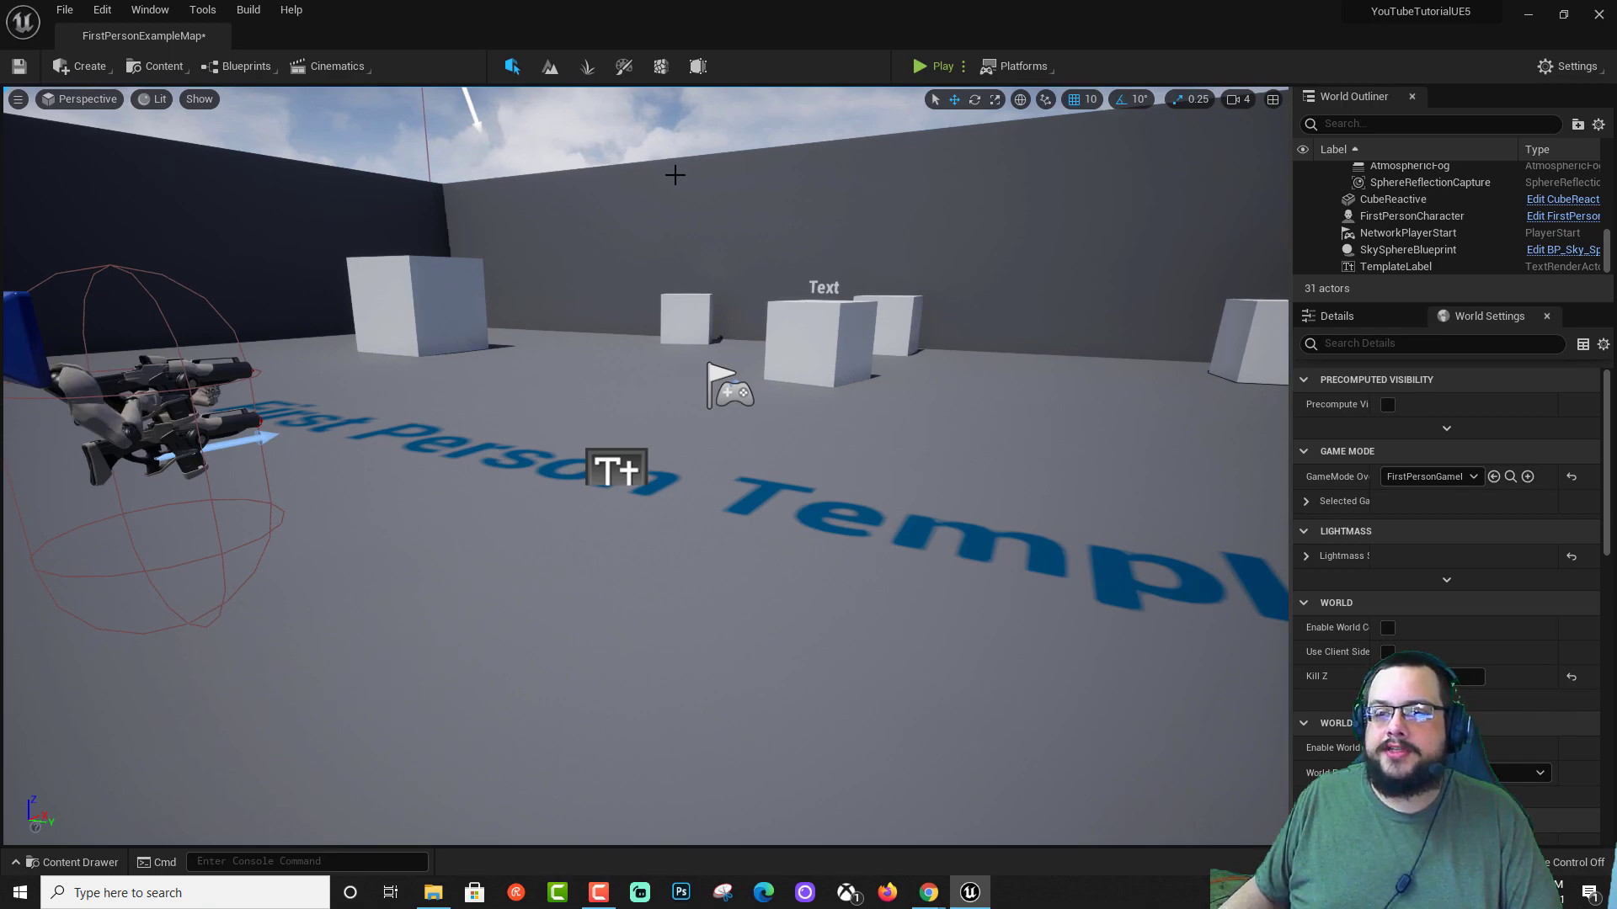
click(81, 74)
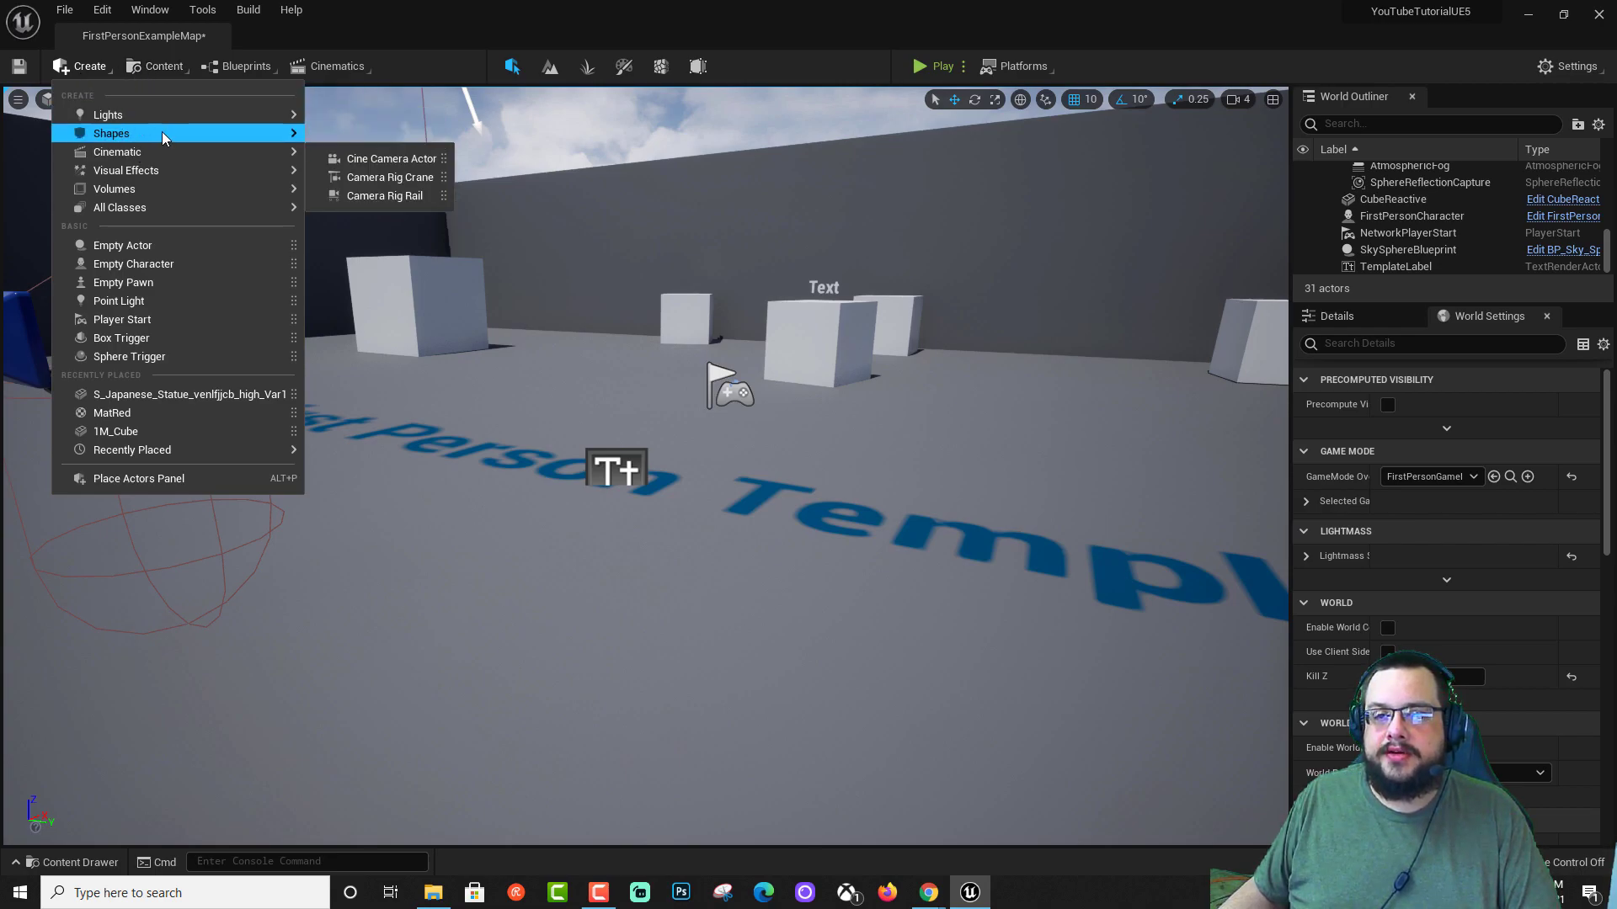
mouse_move(162, 133)
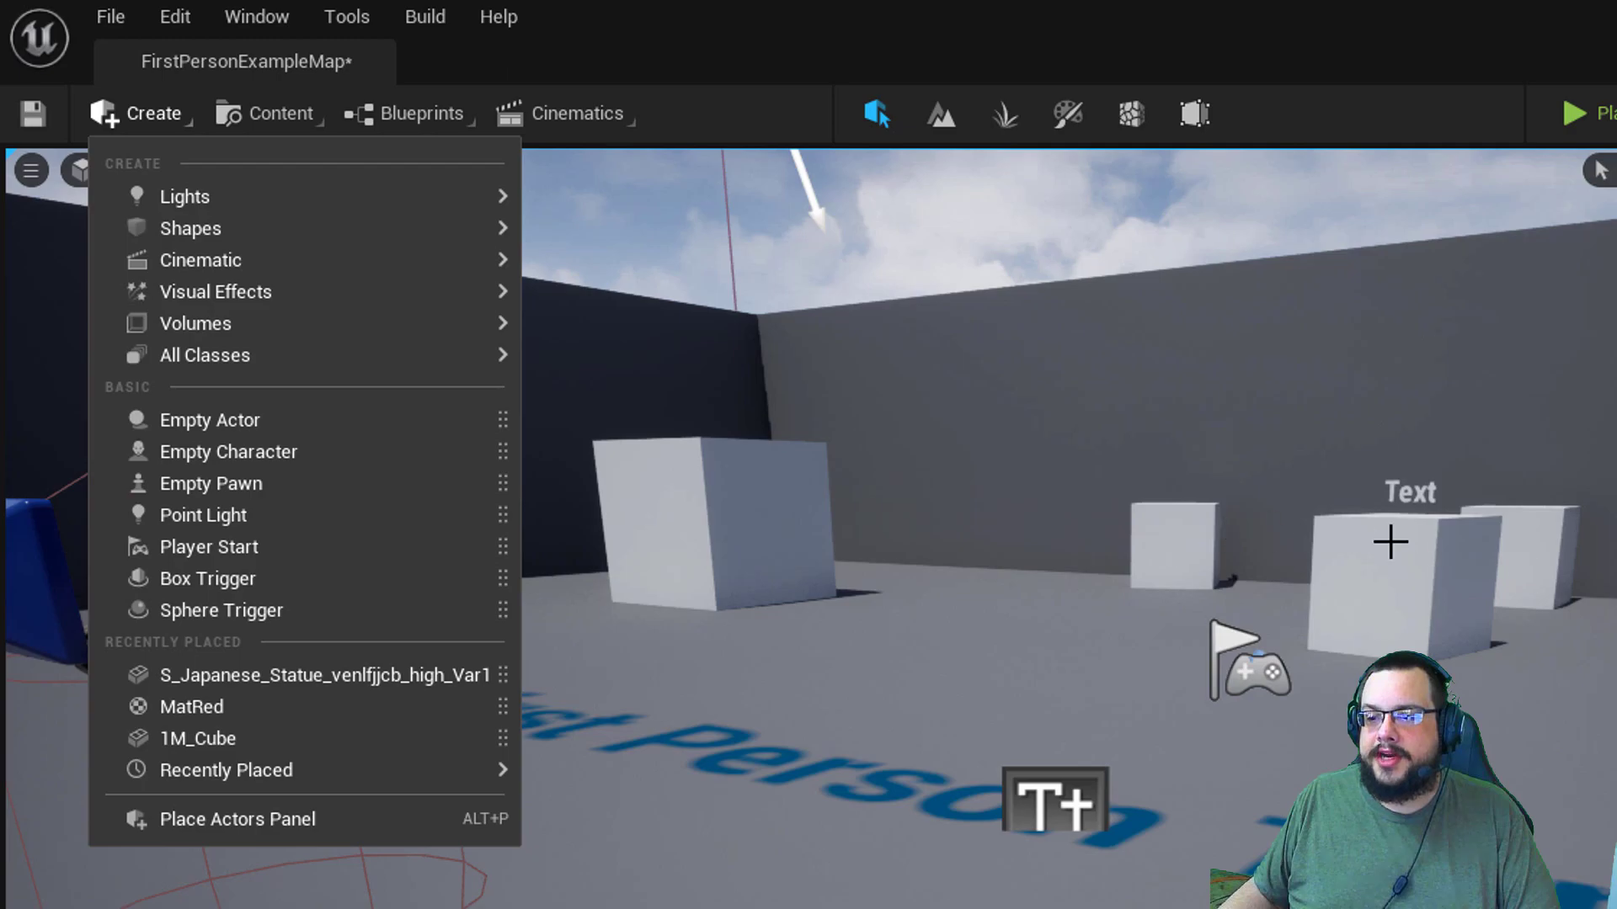
click(665, 506)
Select the large white cube near the dark wall and open Quixel Bridge.
click(632, 441)
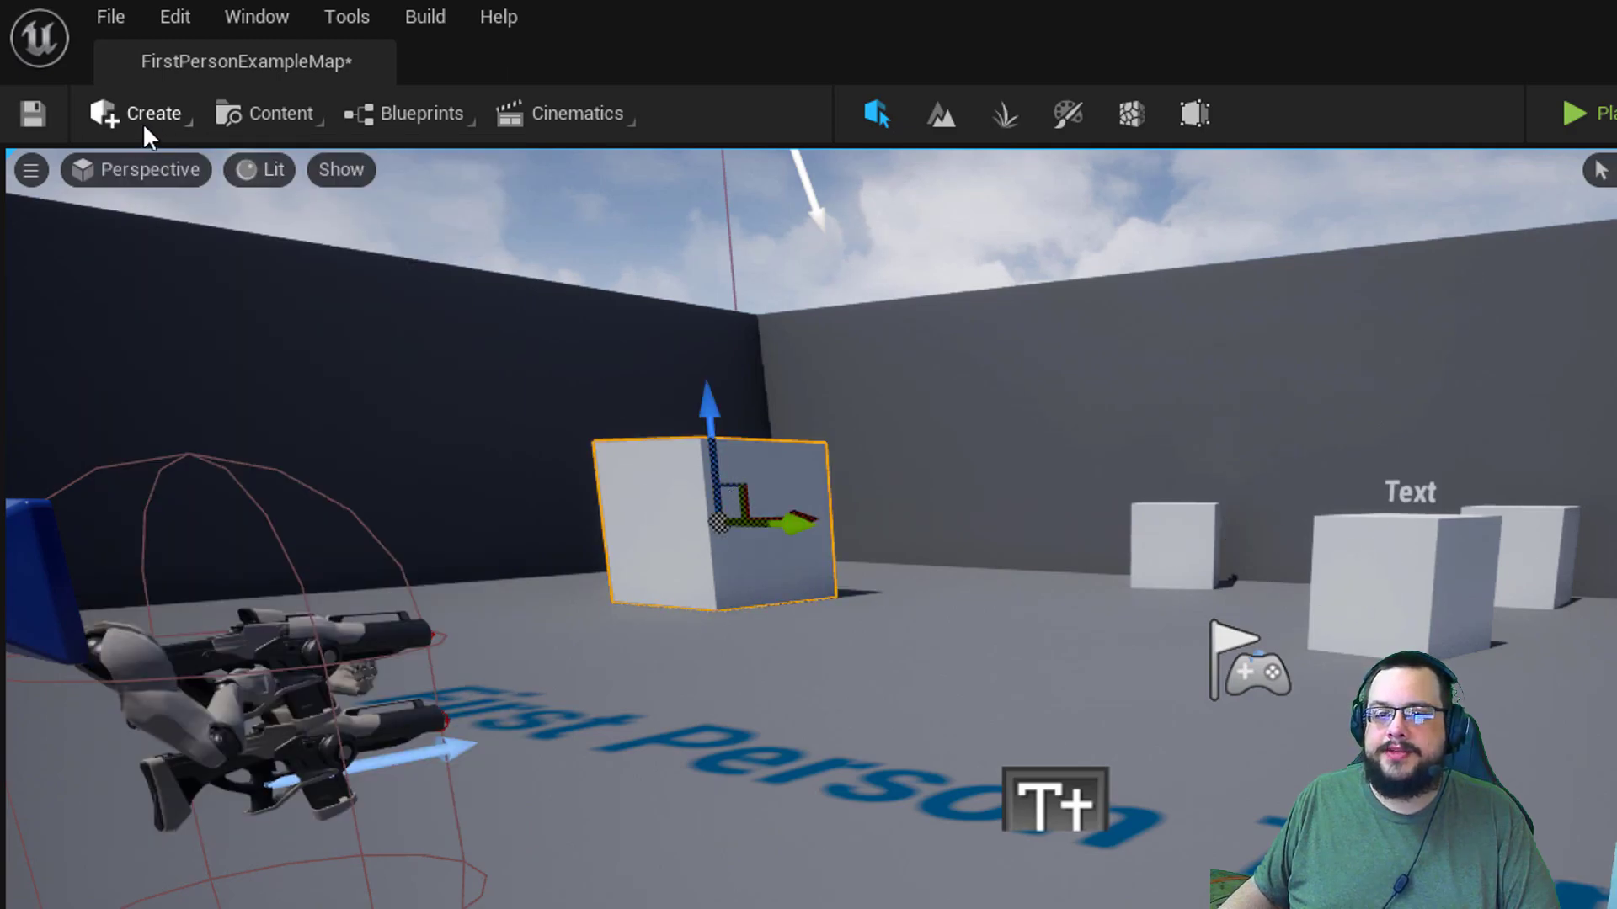
click(266, 125)
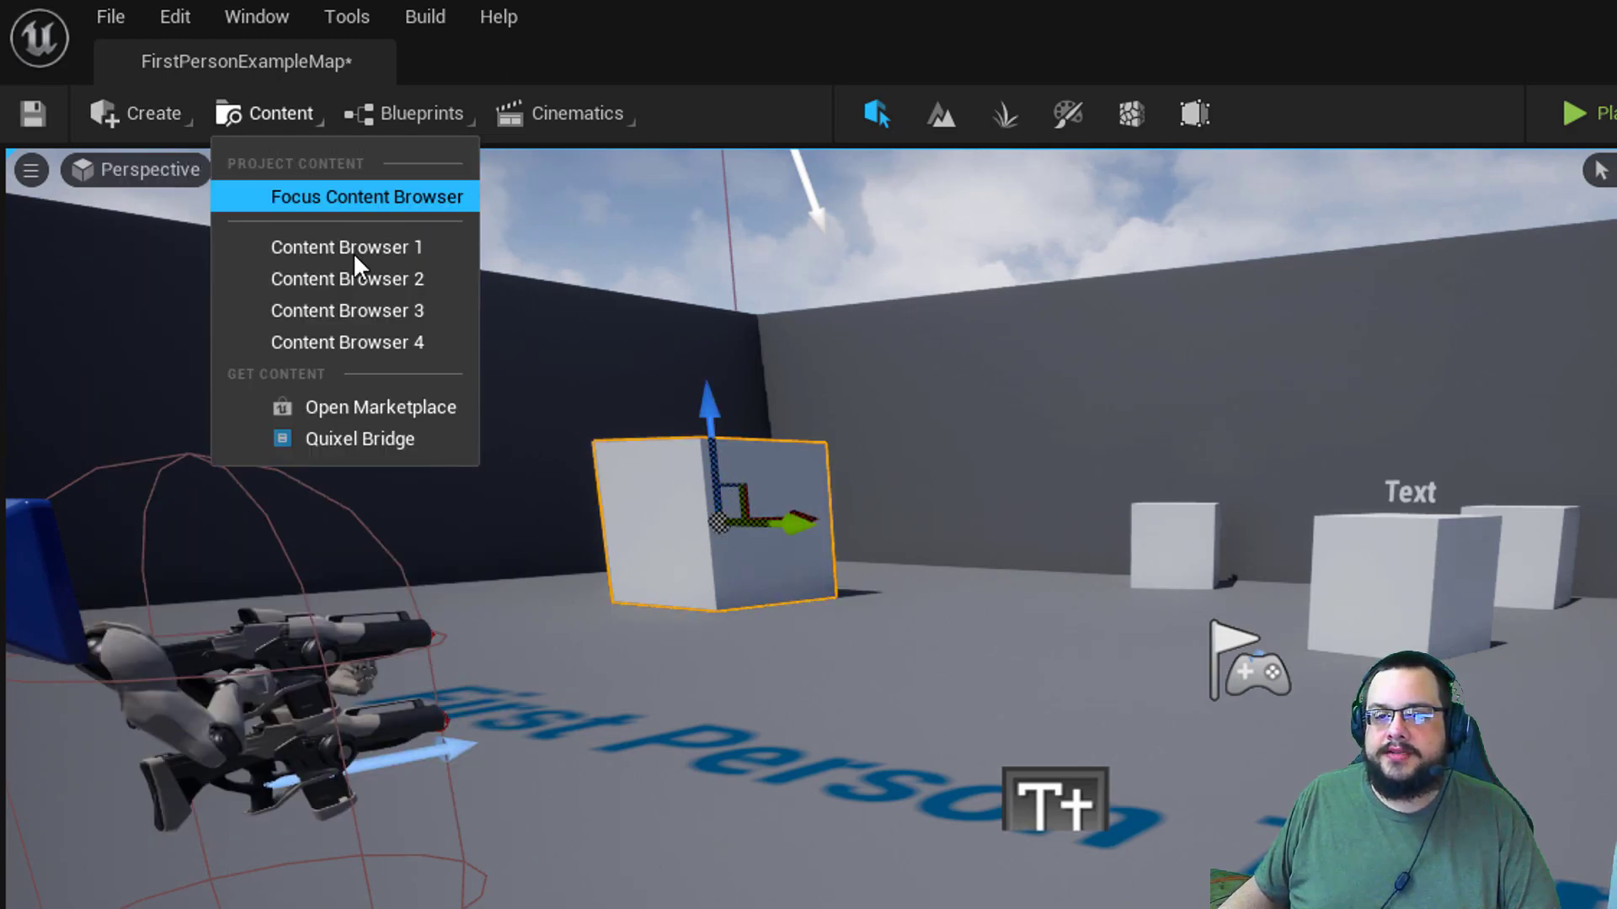
click(384, 443)
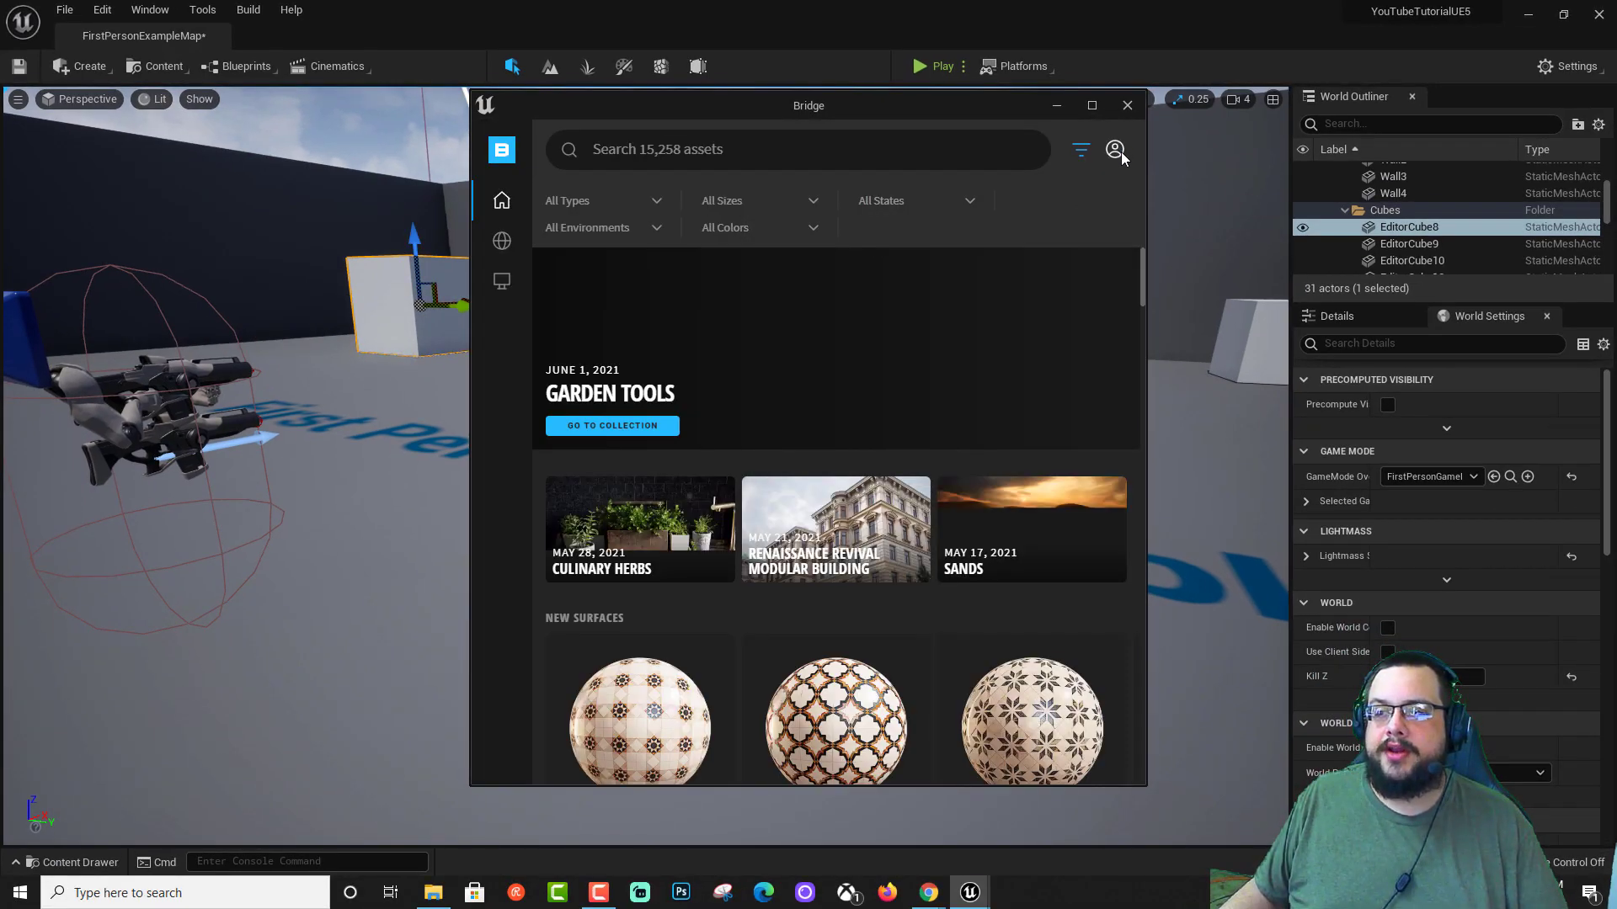
Sign in to the Bridge account and check the account menu.
click(1117, 152)
click(950, 185)
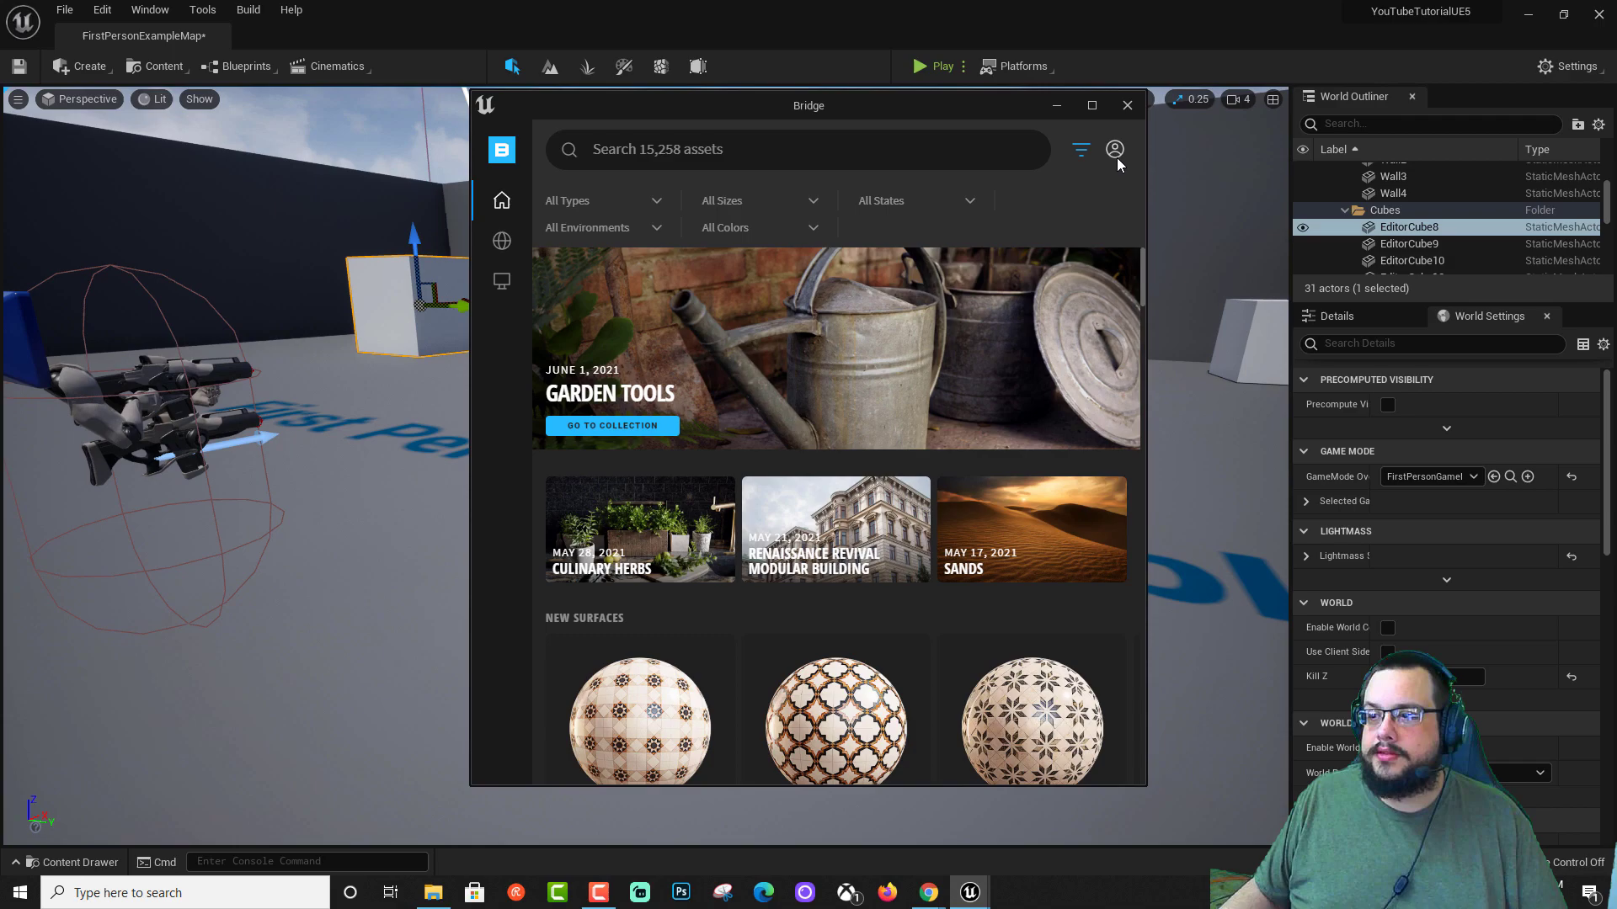
click(1117, 158)
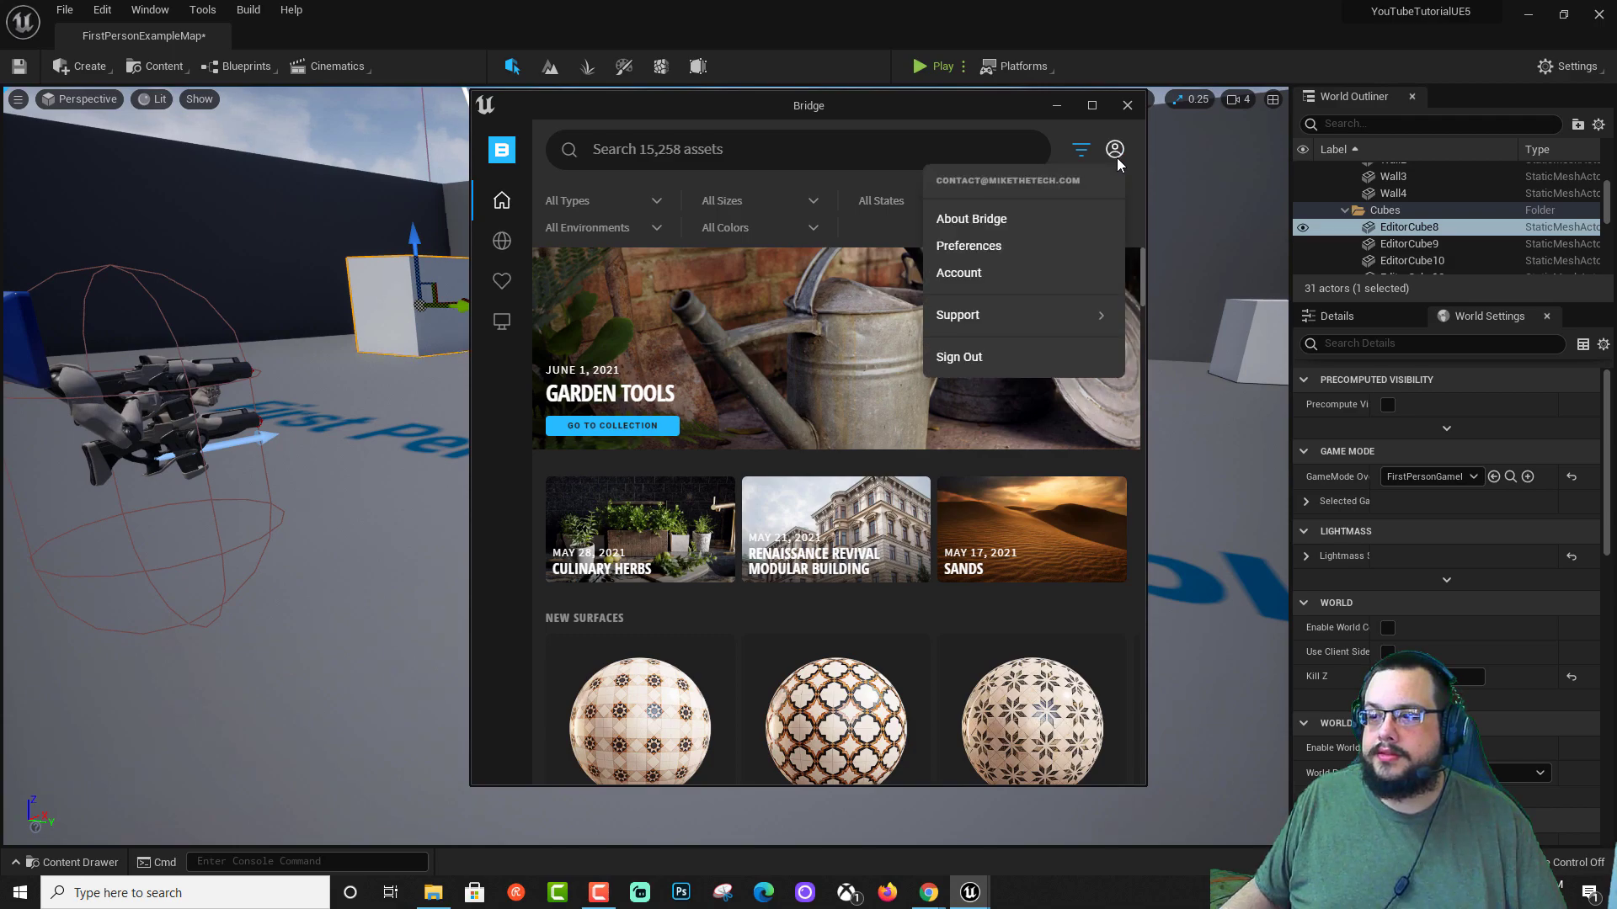
click(1117, 157)
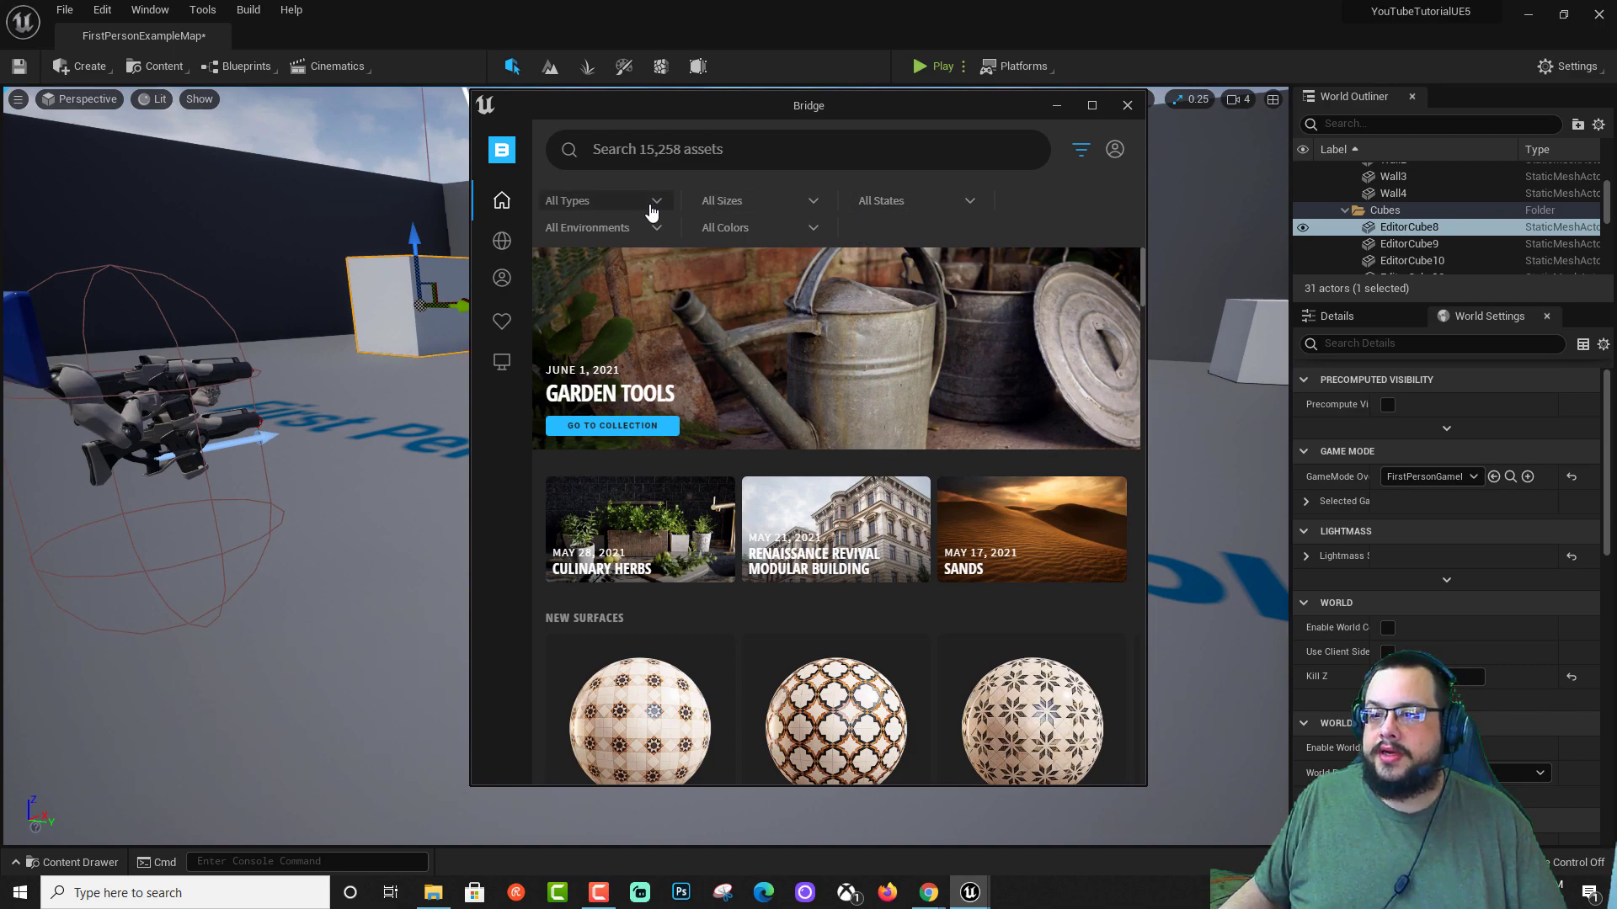
Filter the Bridge assets to the Rural environment and open the river stone wall surface.
click(649, 233)
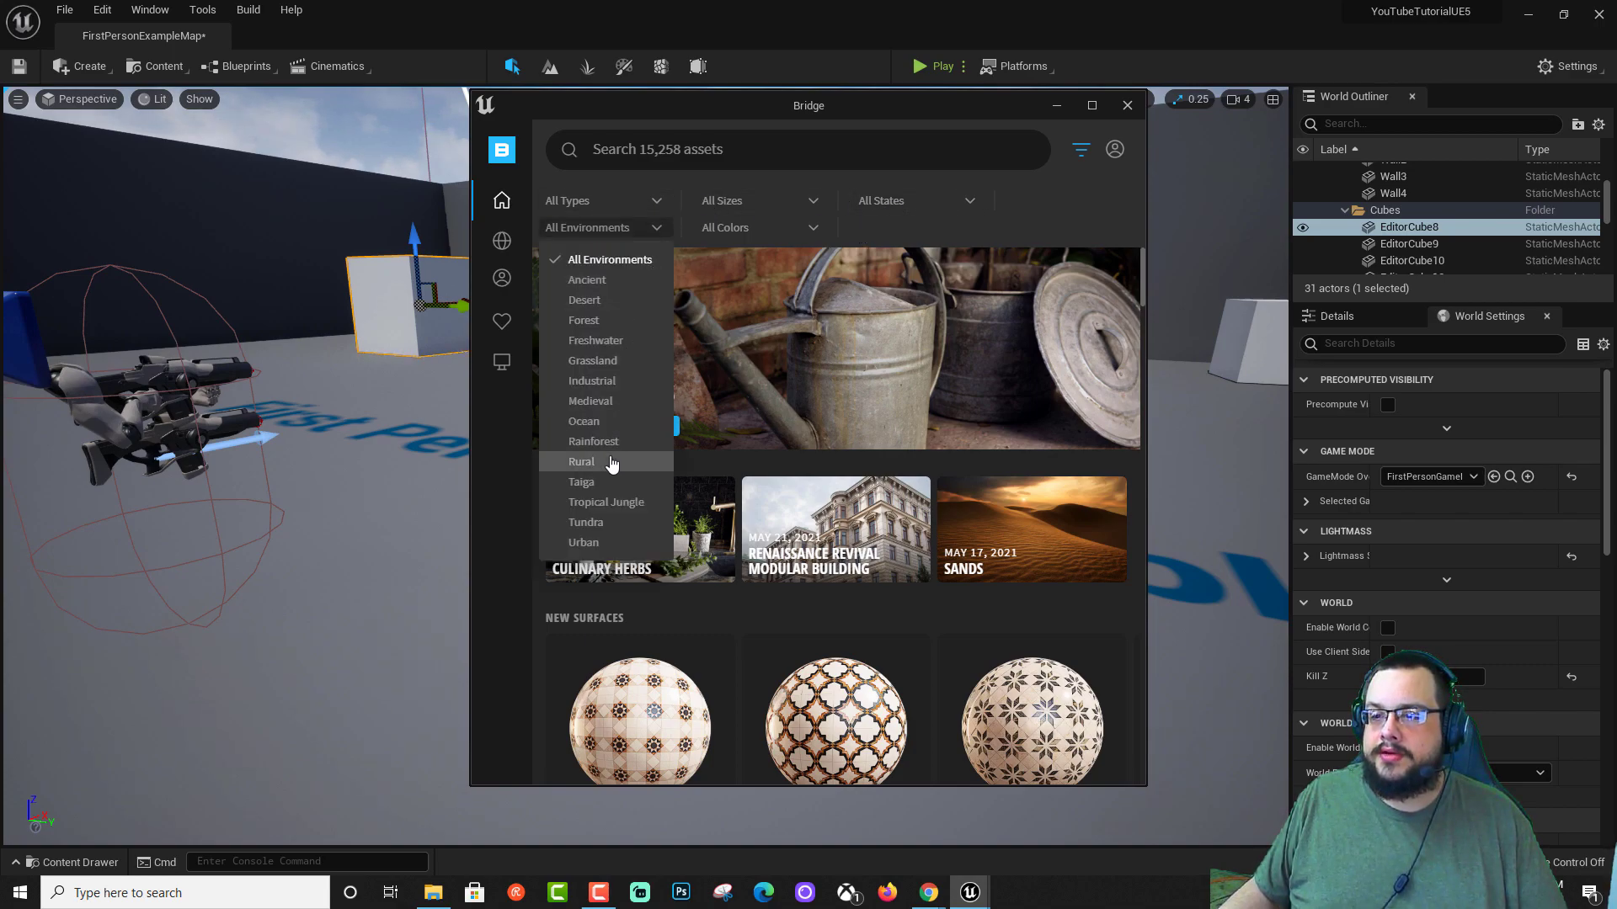
click(612, 463)
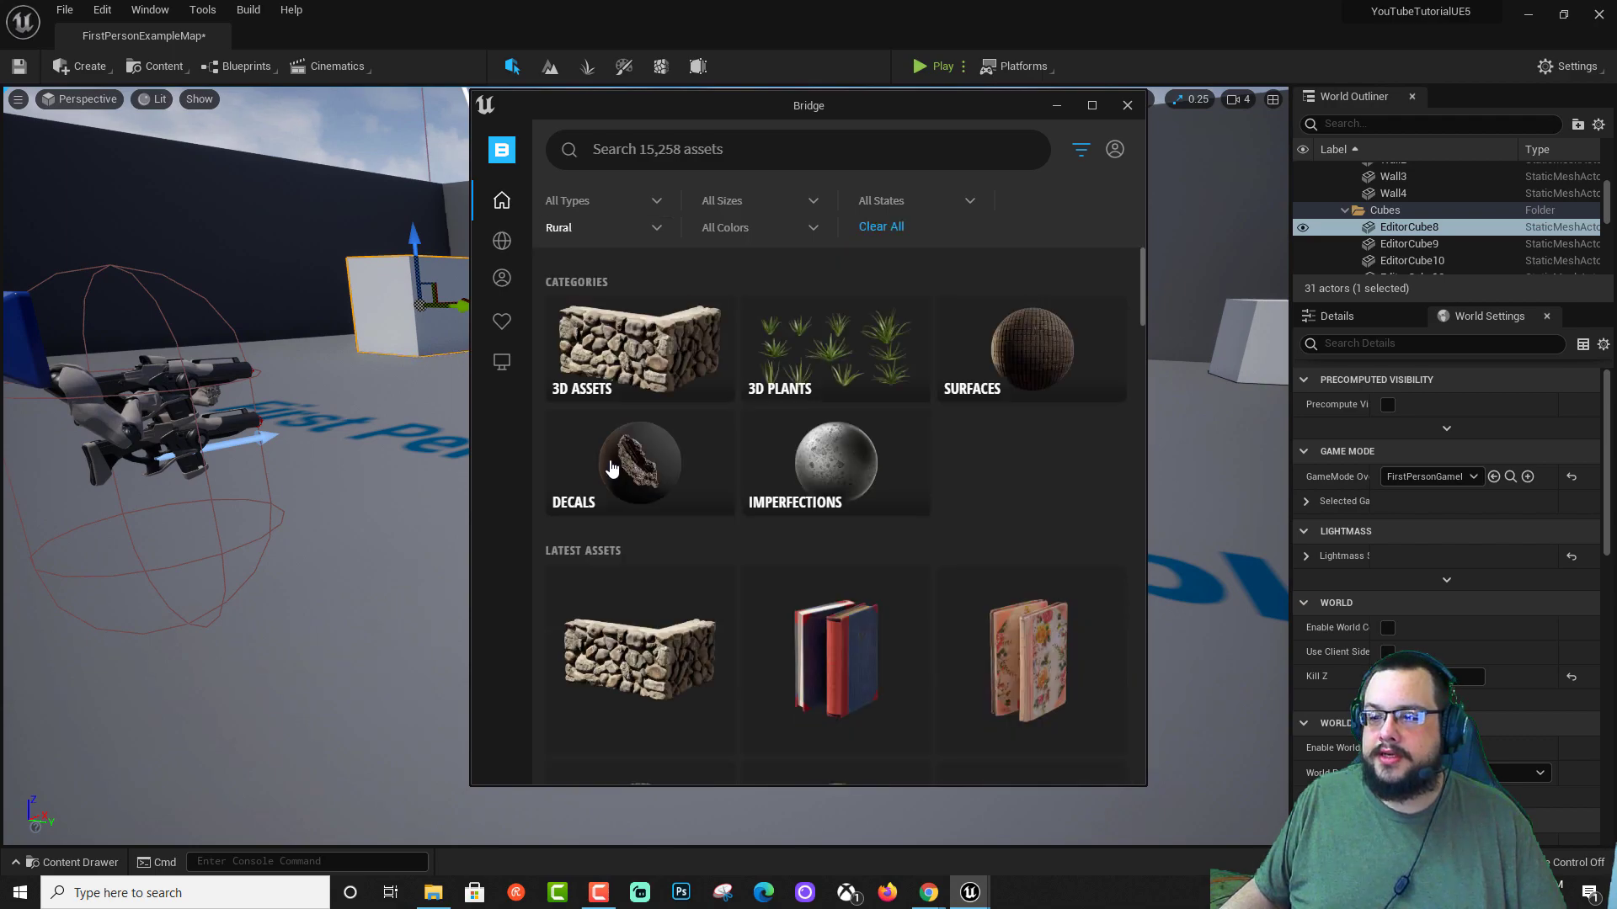
scroll(704, 497, down, 10)
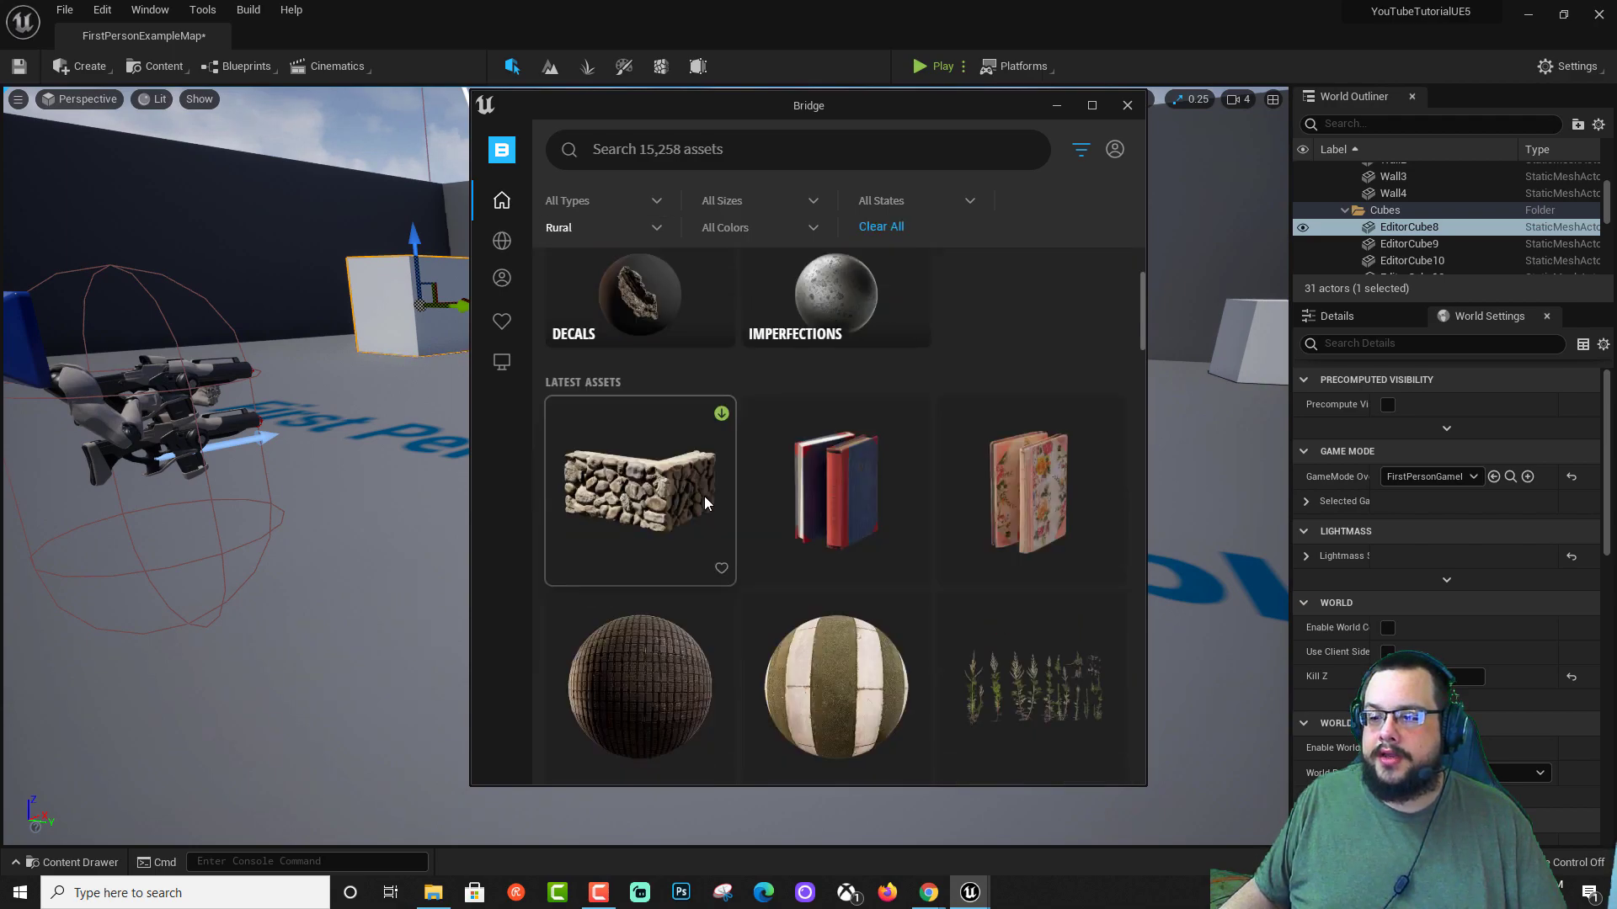
scroll(704, 500, down, 3)
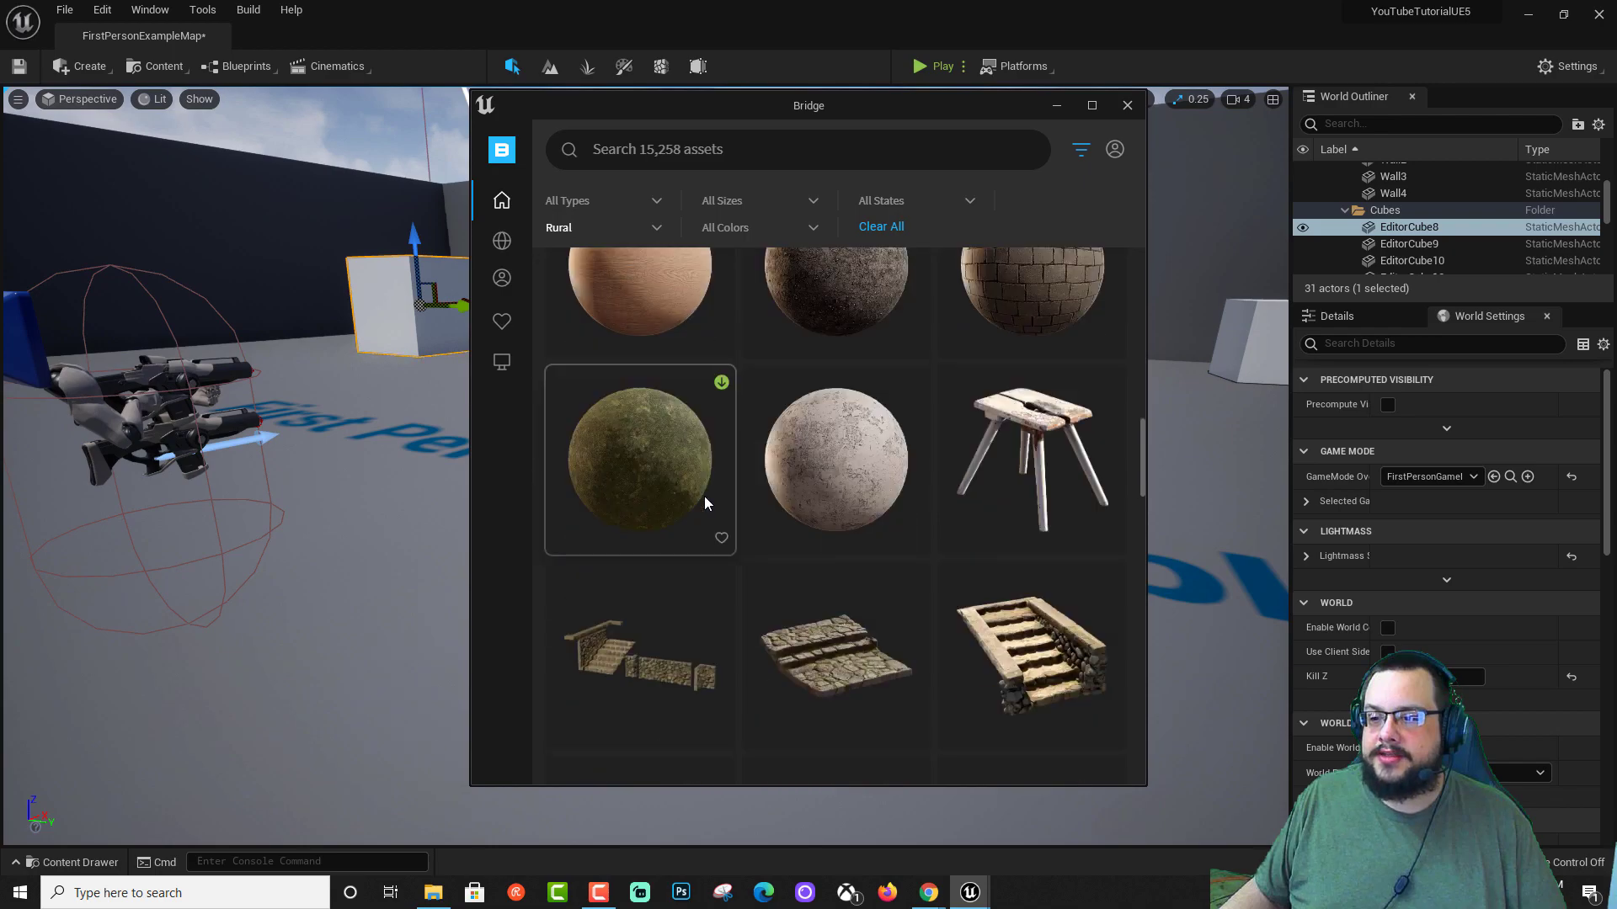
scroll(702, 502, down, 6)
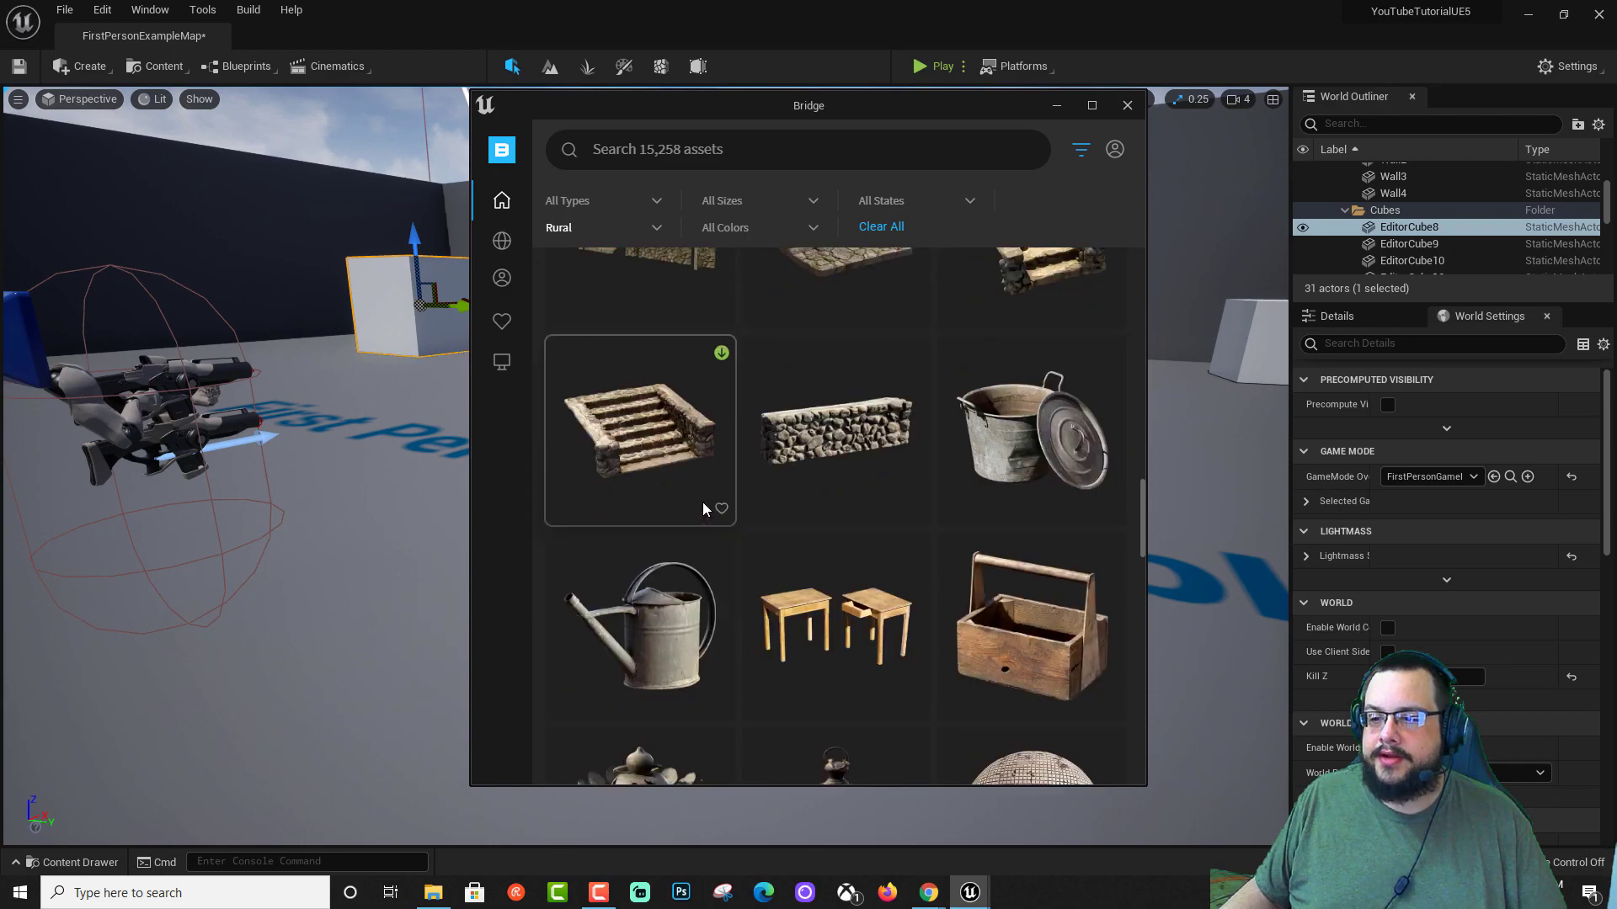
scroll(702, 502, down, 3)
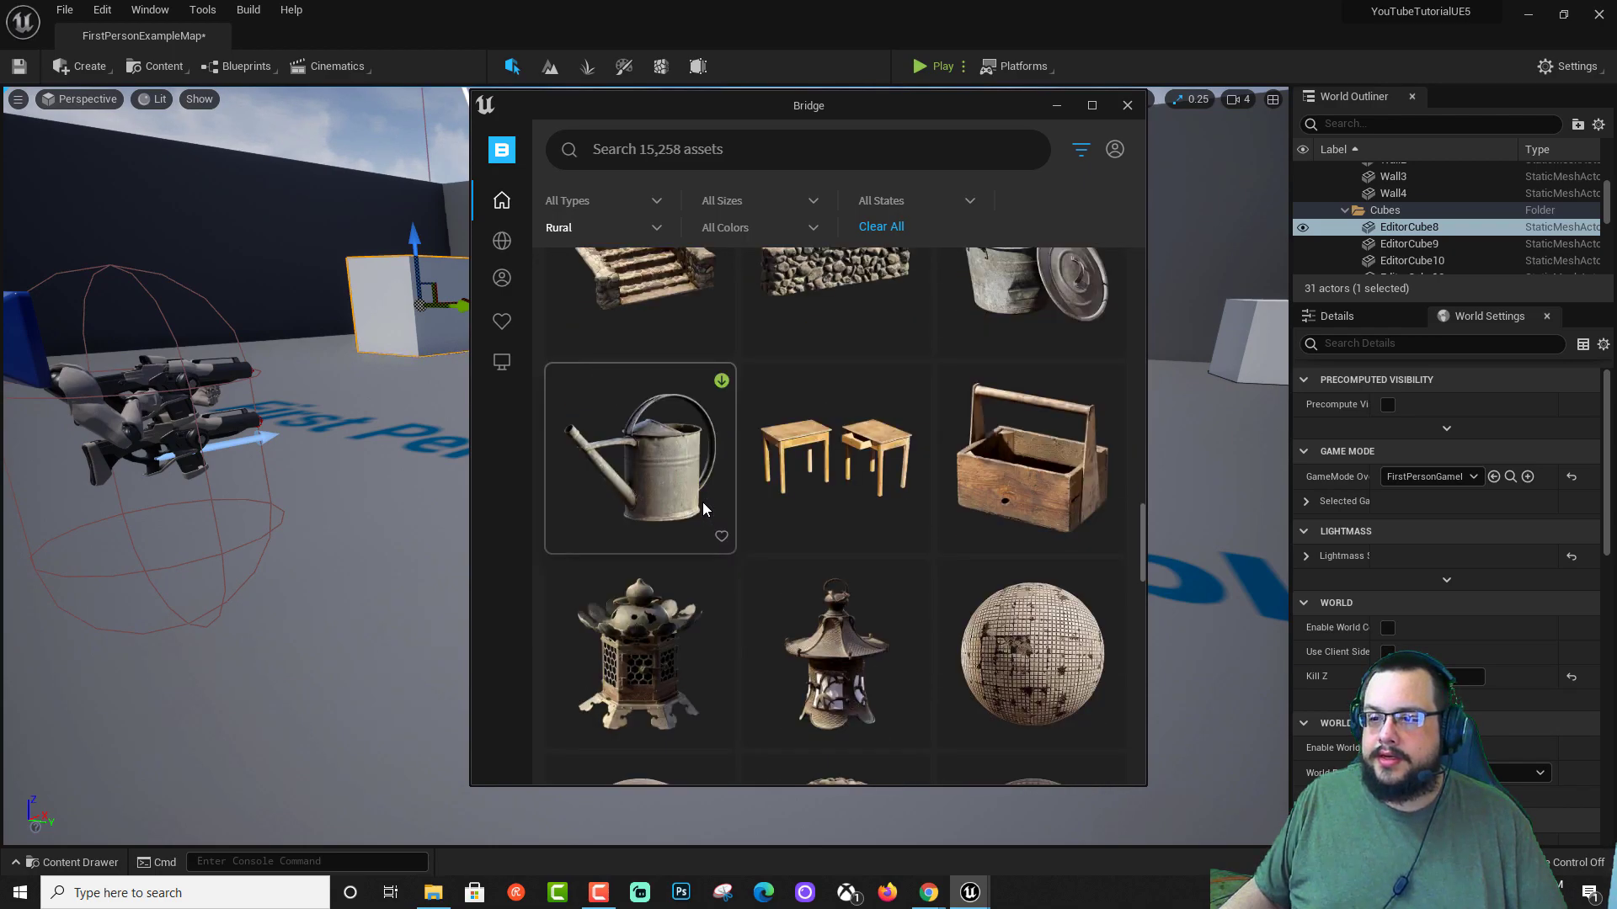
scroll(703, 501, down, 6)
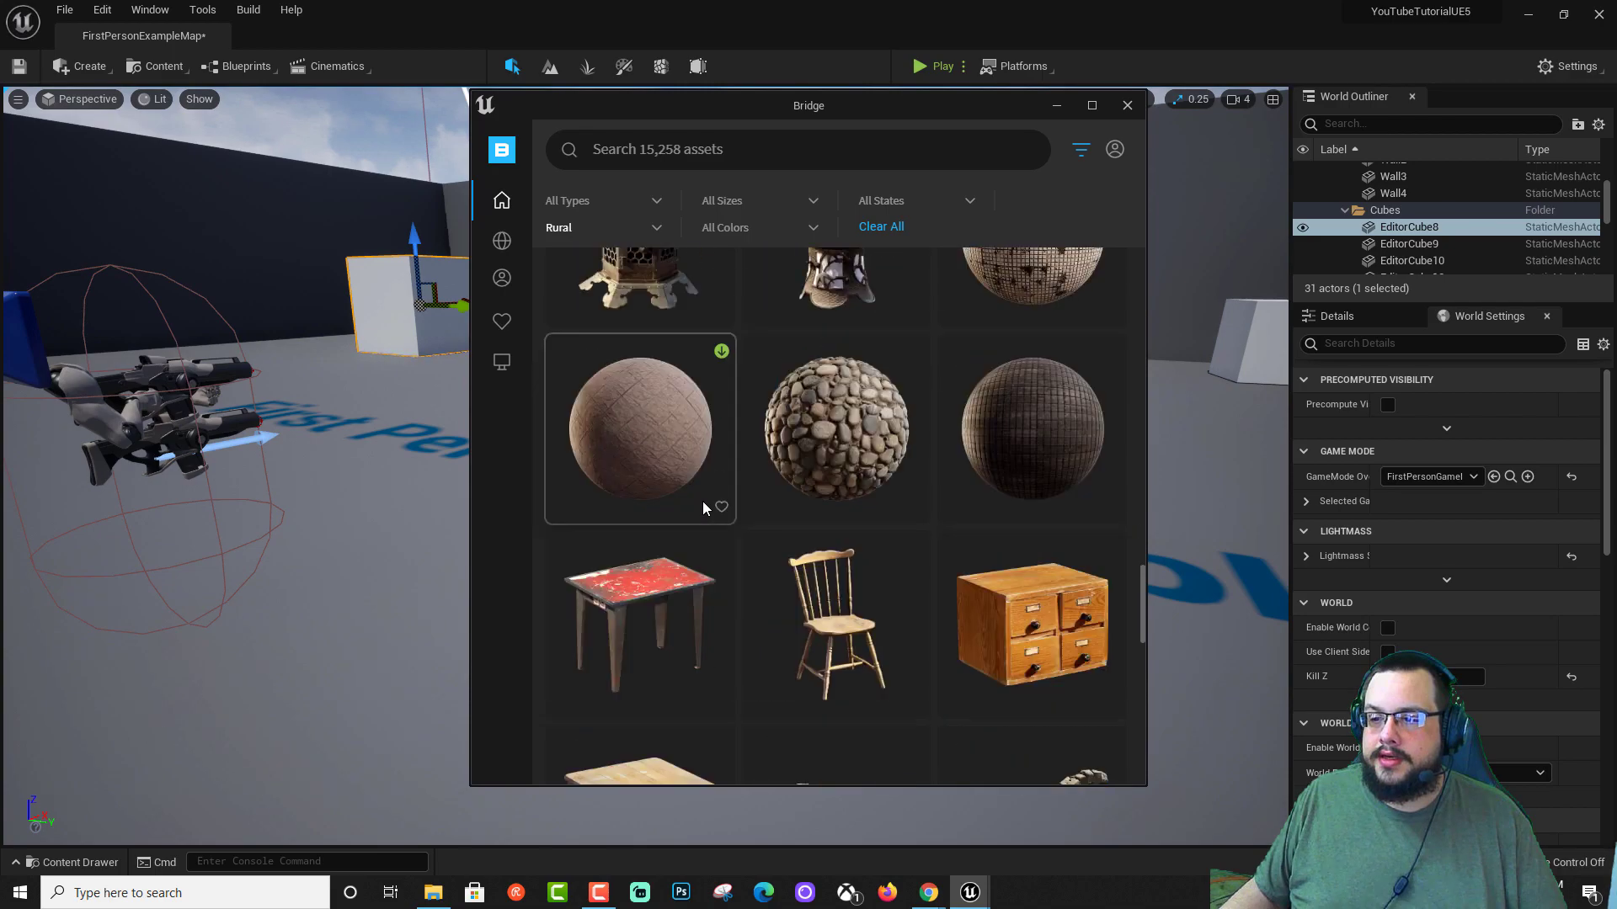
click(868, 431)
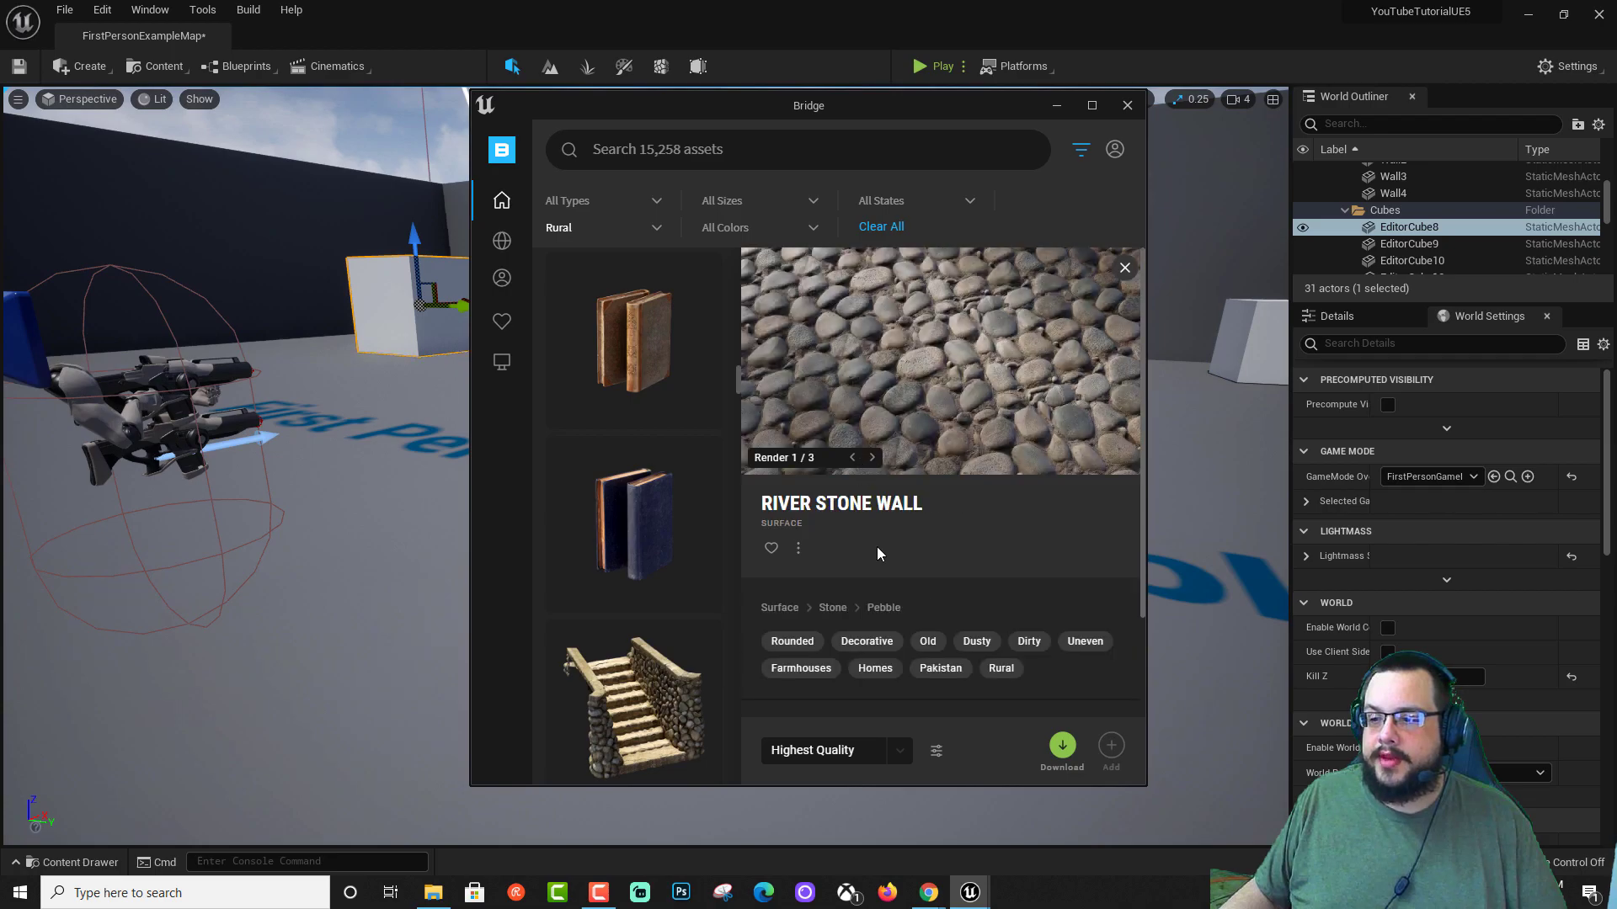
Download the River Stone Wall surface at Highest Quality and add it to the project, then minimize Bridge.
click(1060, 746)
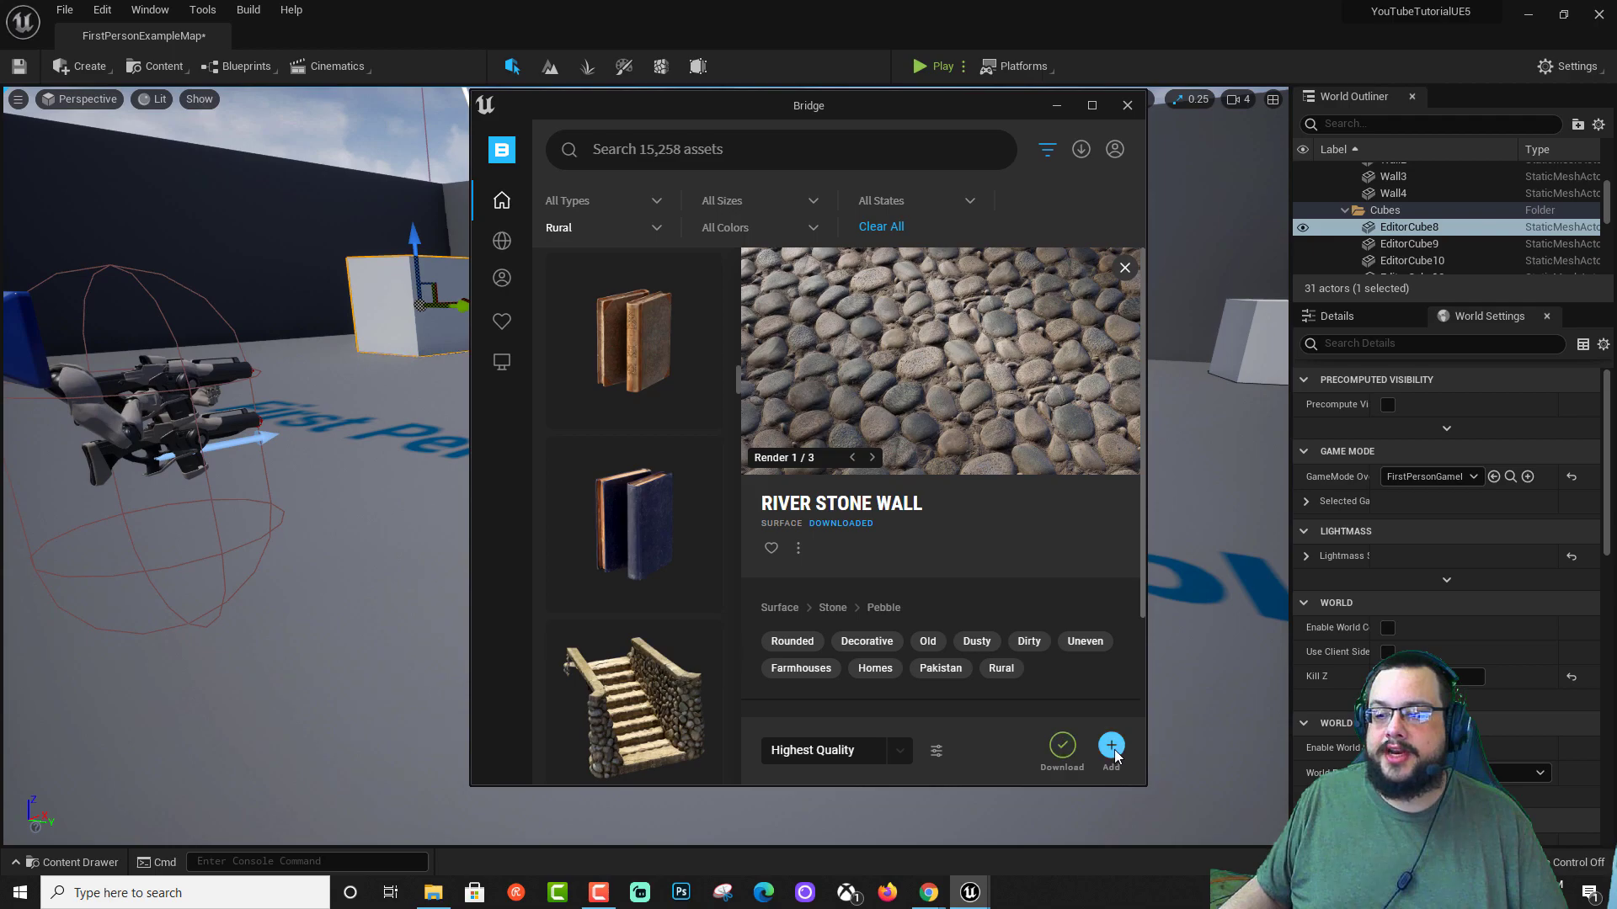
click(1113, 752)
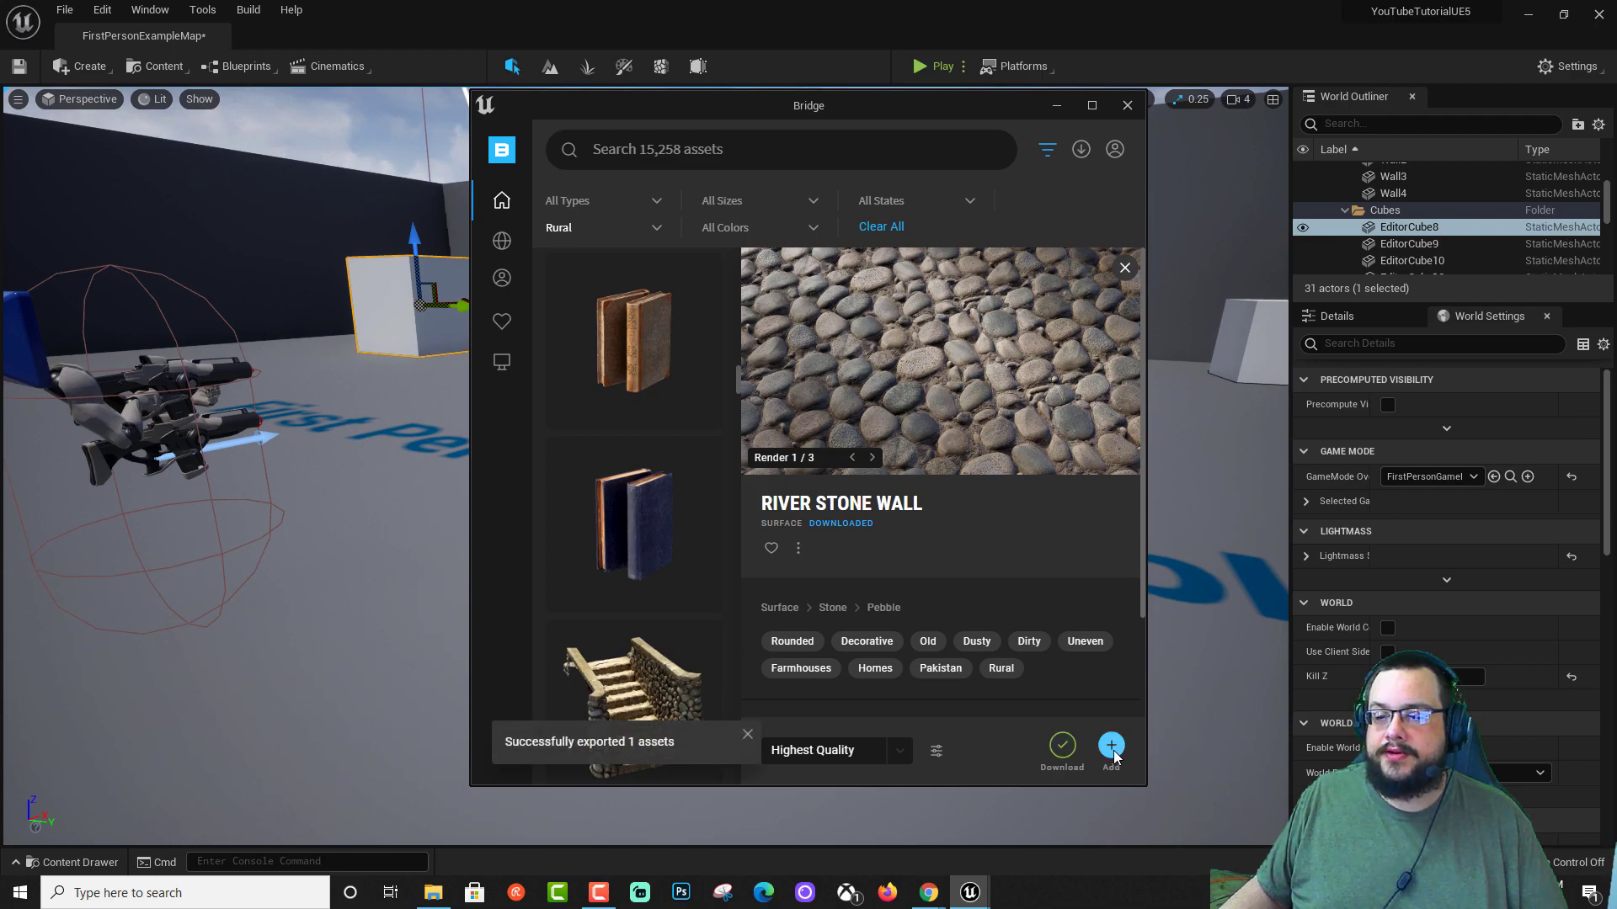
click(1056, 106)
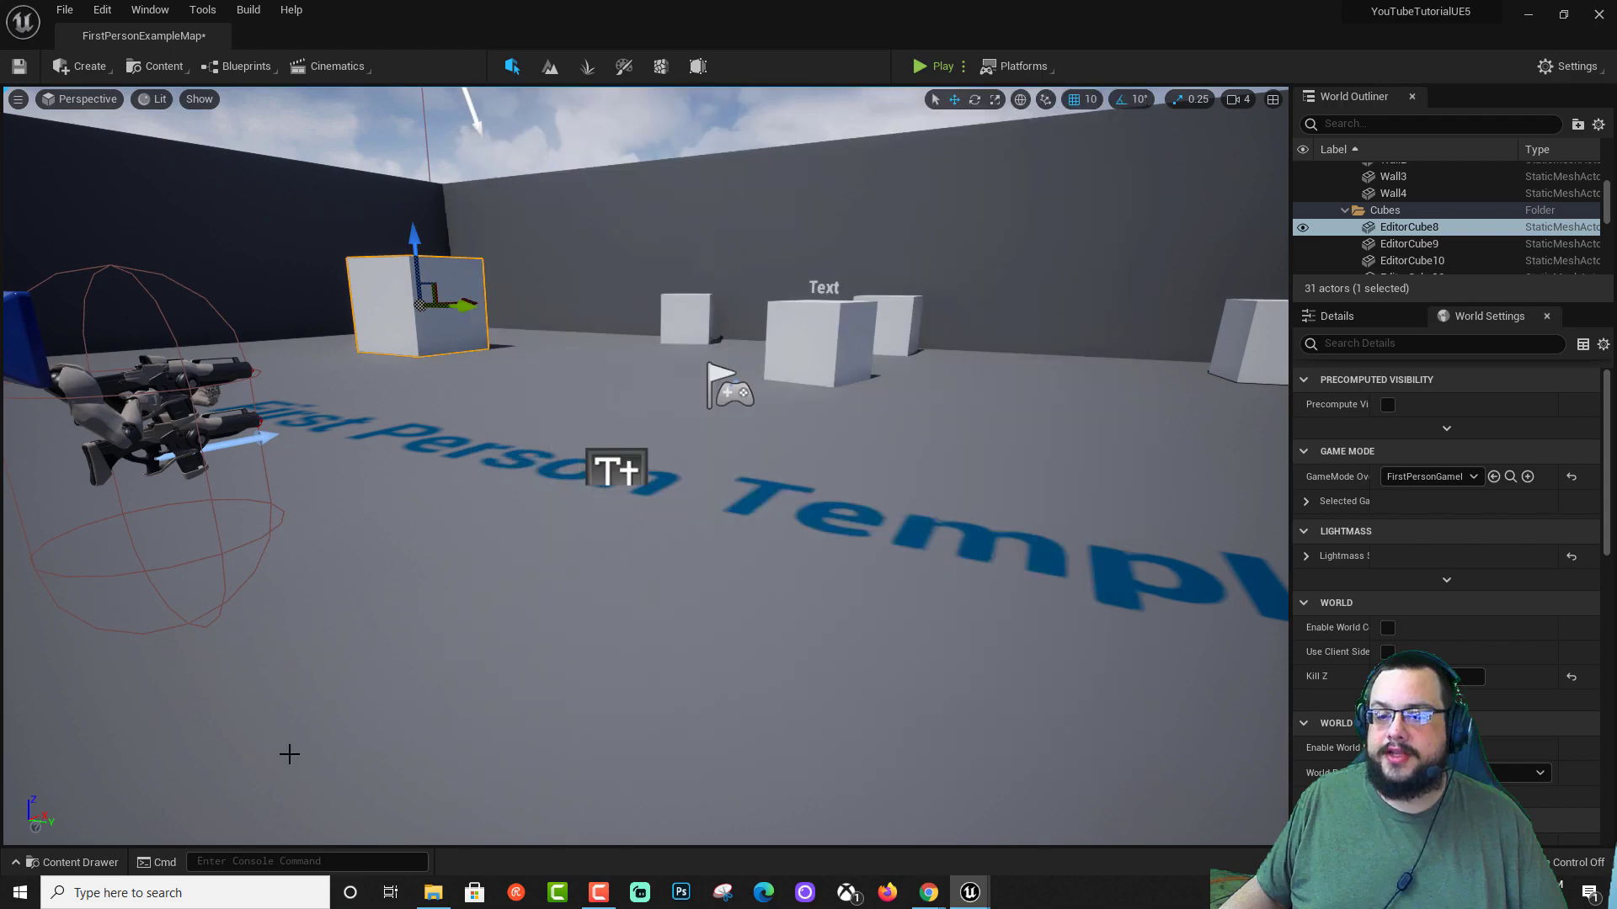
Browse the project content to the Stone_Wall_vfvkdcto folder under Megascans > Surfaces.
click(76, 863)
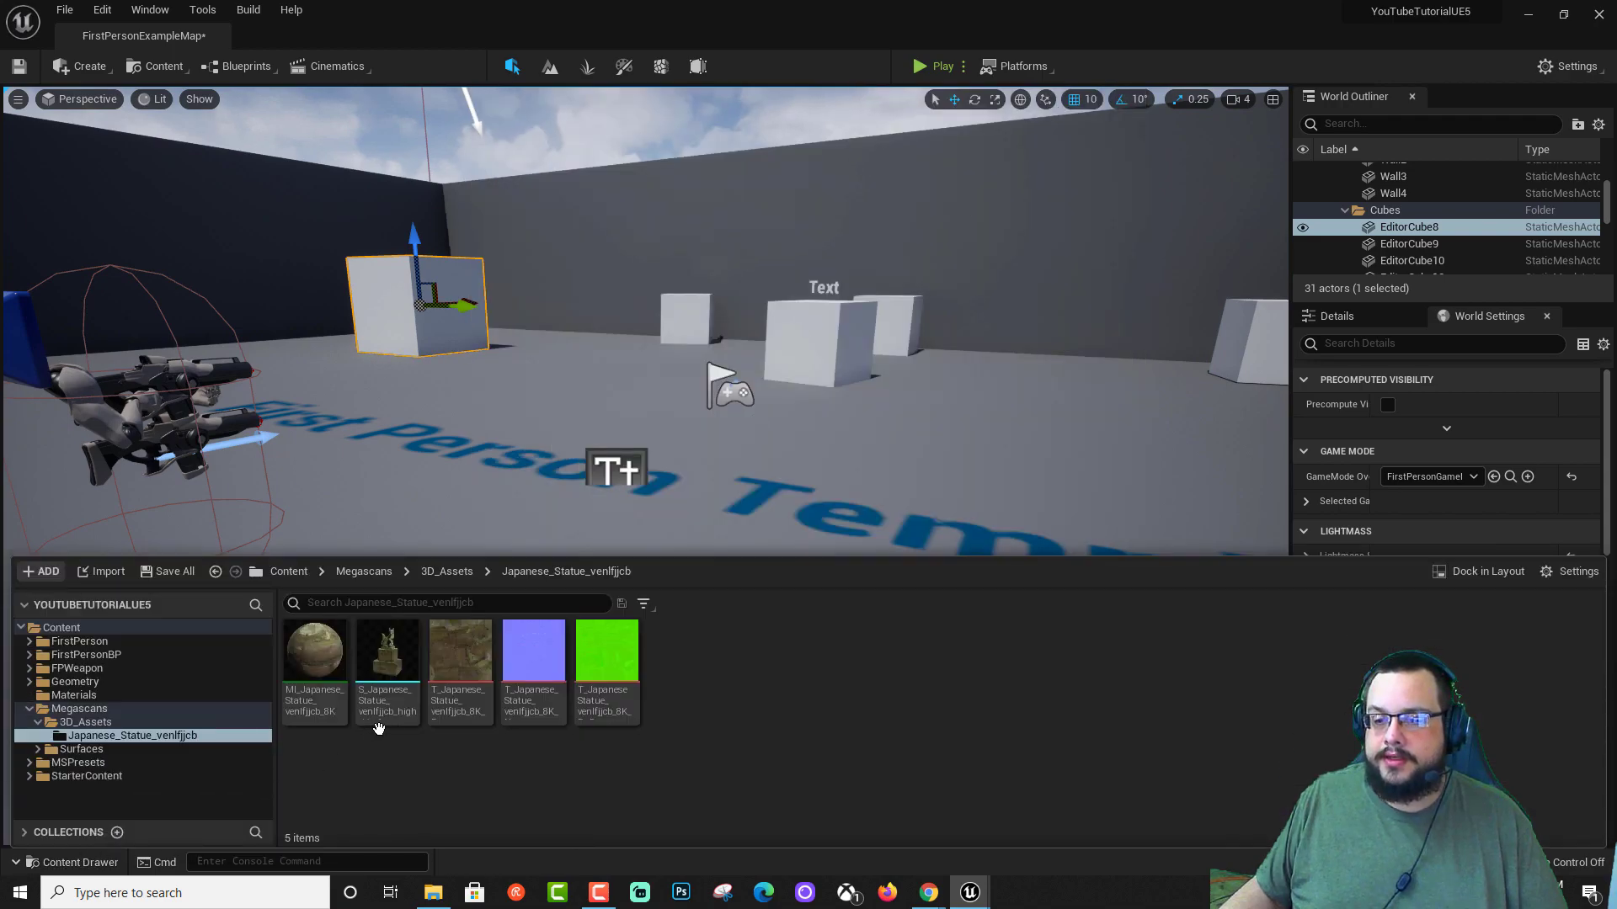
click(366, 572)
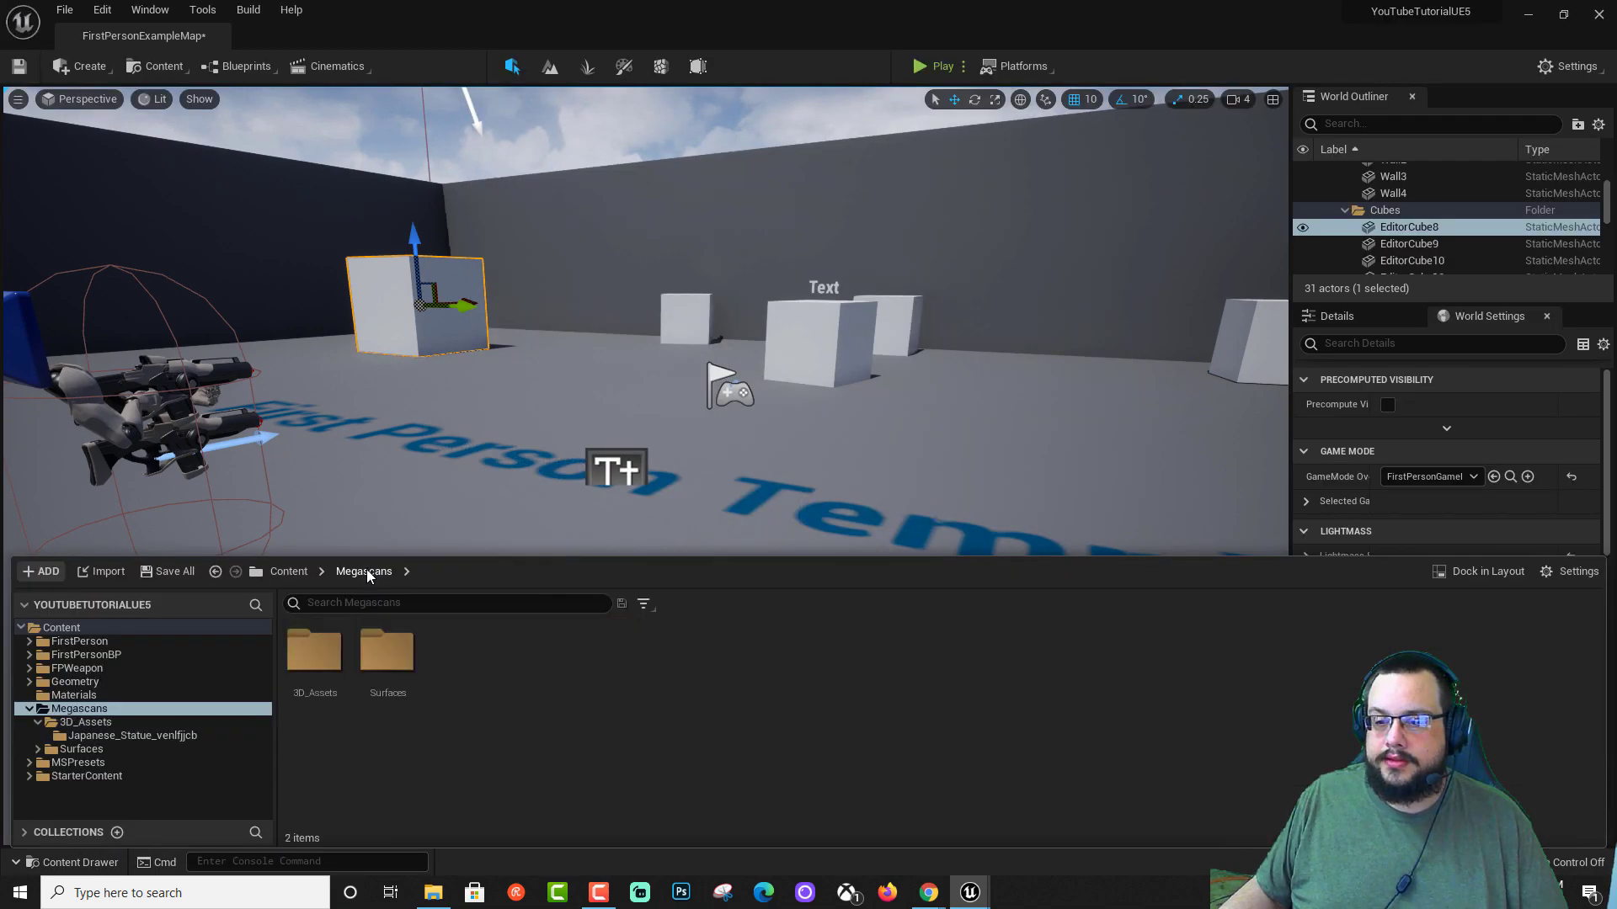
double_click(386, 653)
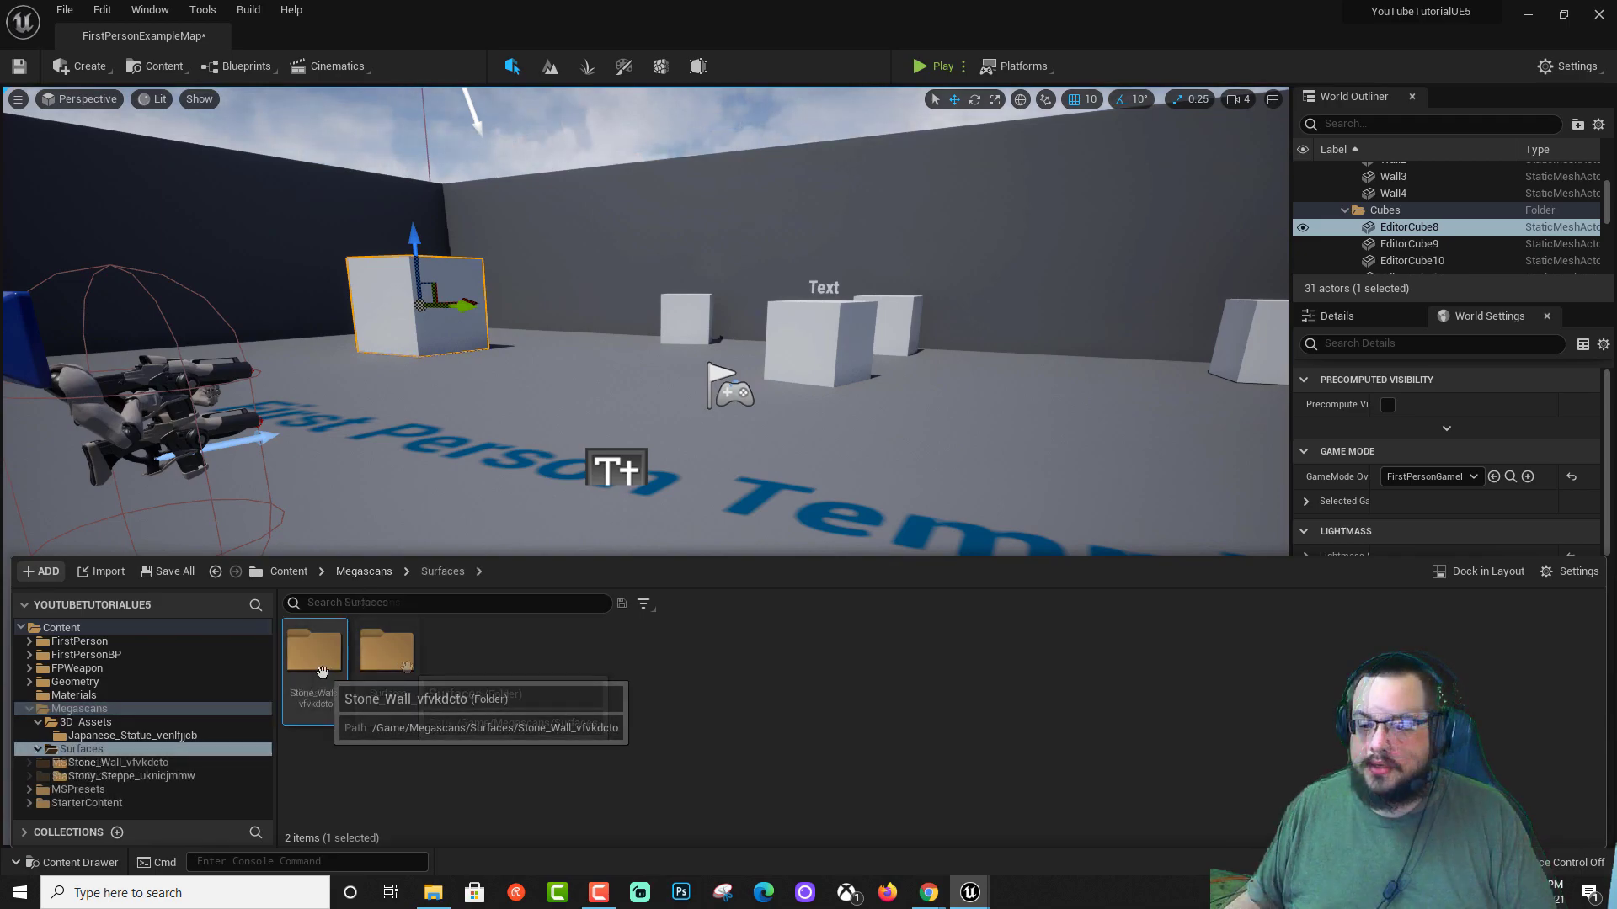
double_click(315, 652)
click(322, 670)
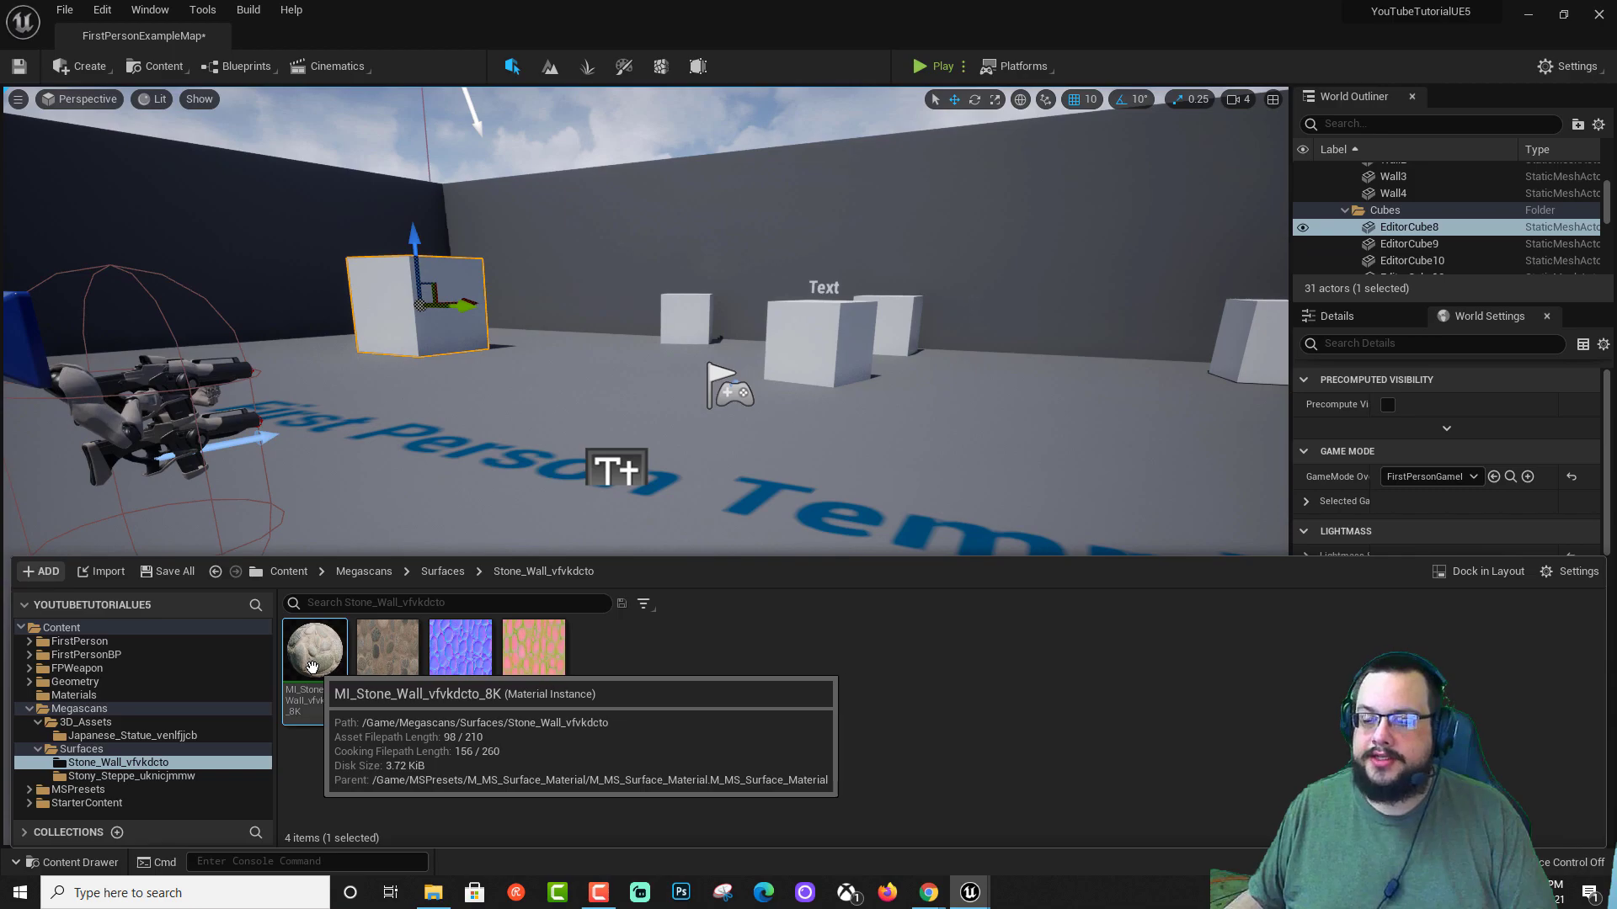
Try the MI_Stone_Wall_vfvkdcto_8K material instance on the level's floor and inspect it from farther back.
drag(311, 667, 460, 500)
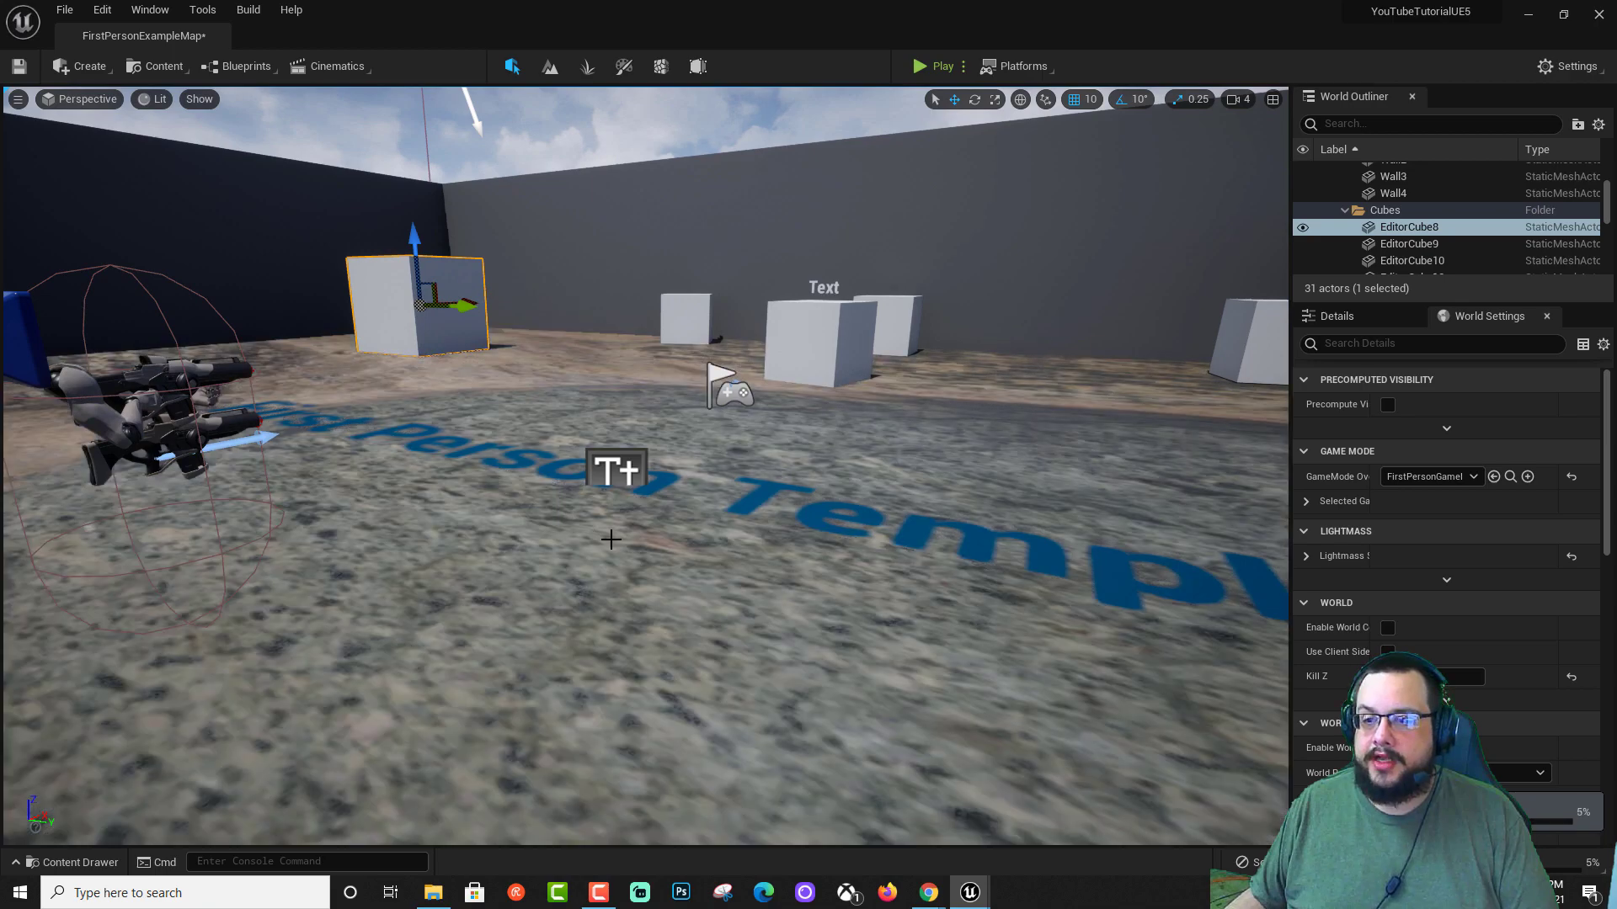
right_drag(612, 539, 543, 535)
key(s)
key(s)
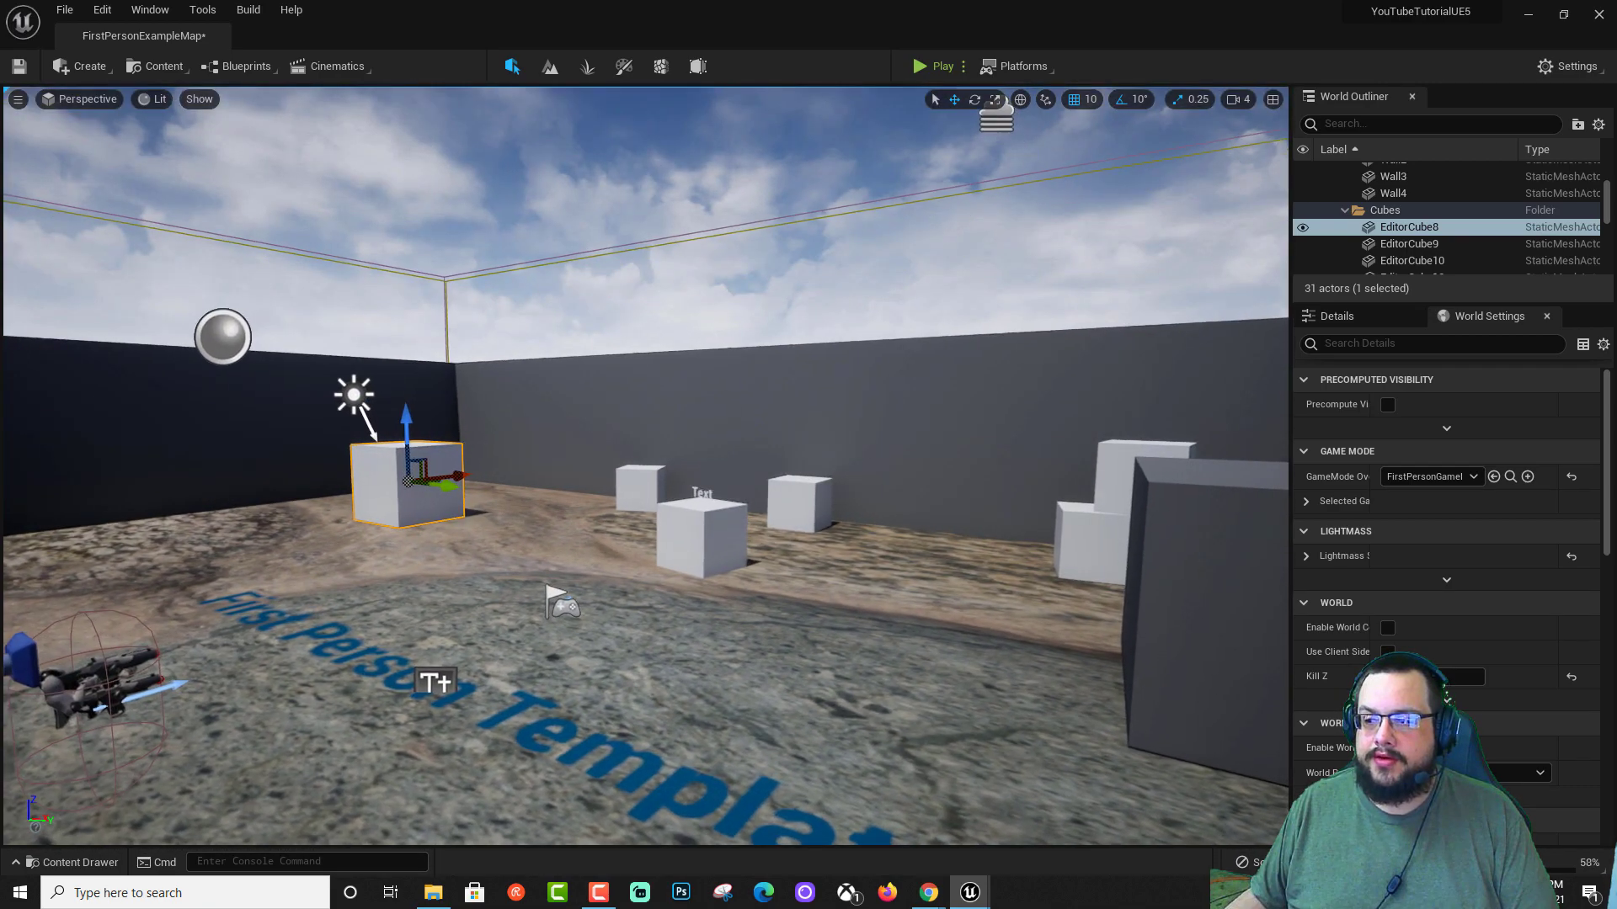
Show the selected cube's details and apply the MI_Stone_Wall_vfvkdcto_8K material instance to that cube.
click(1336, 316)
right_drag(917, 429, 916, 429)
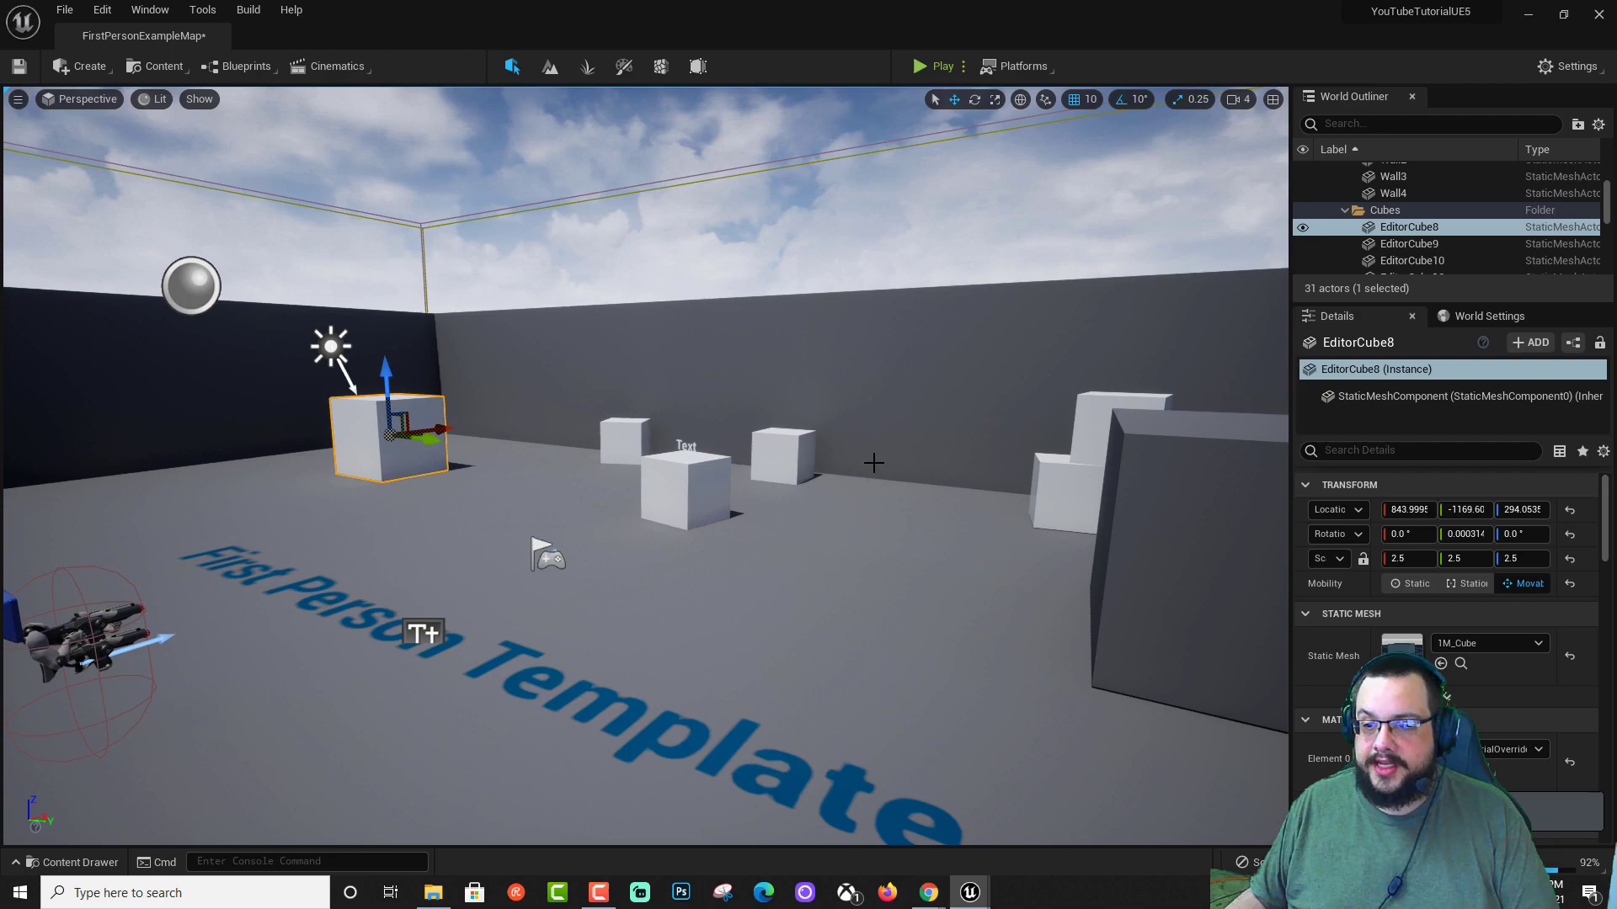
click(80, 862)
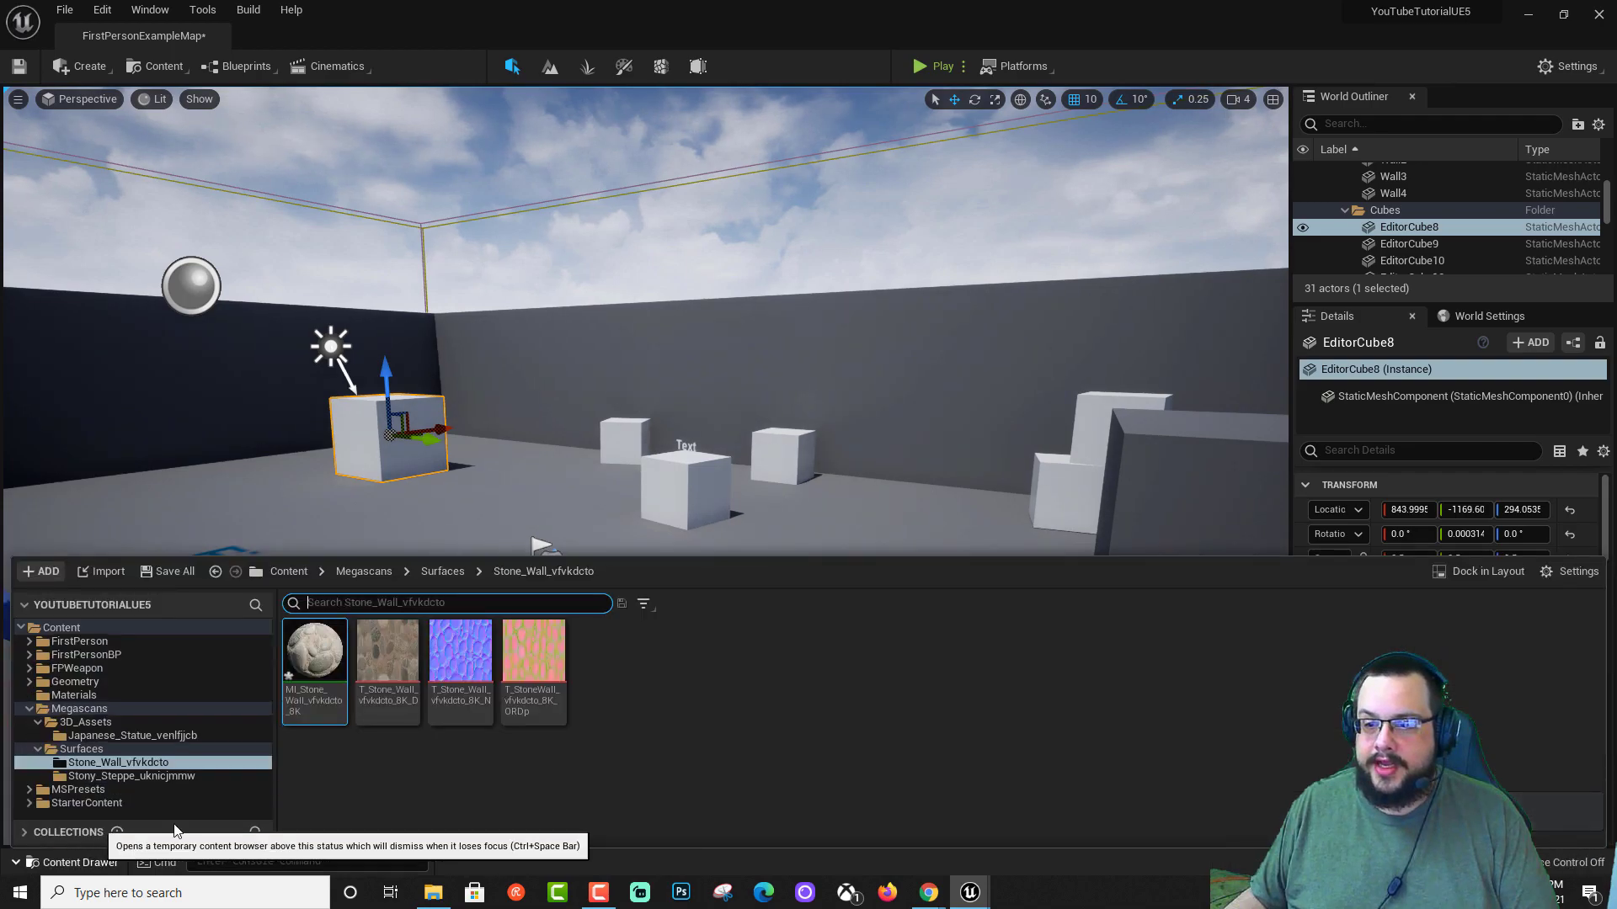
drag(314, 650, 371, 431)
key(f)
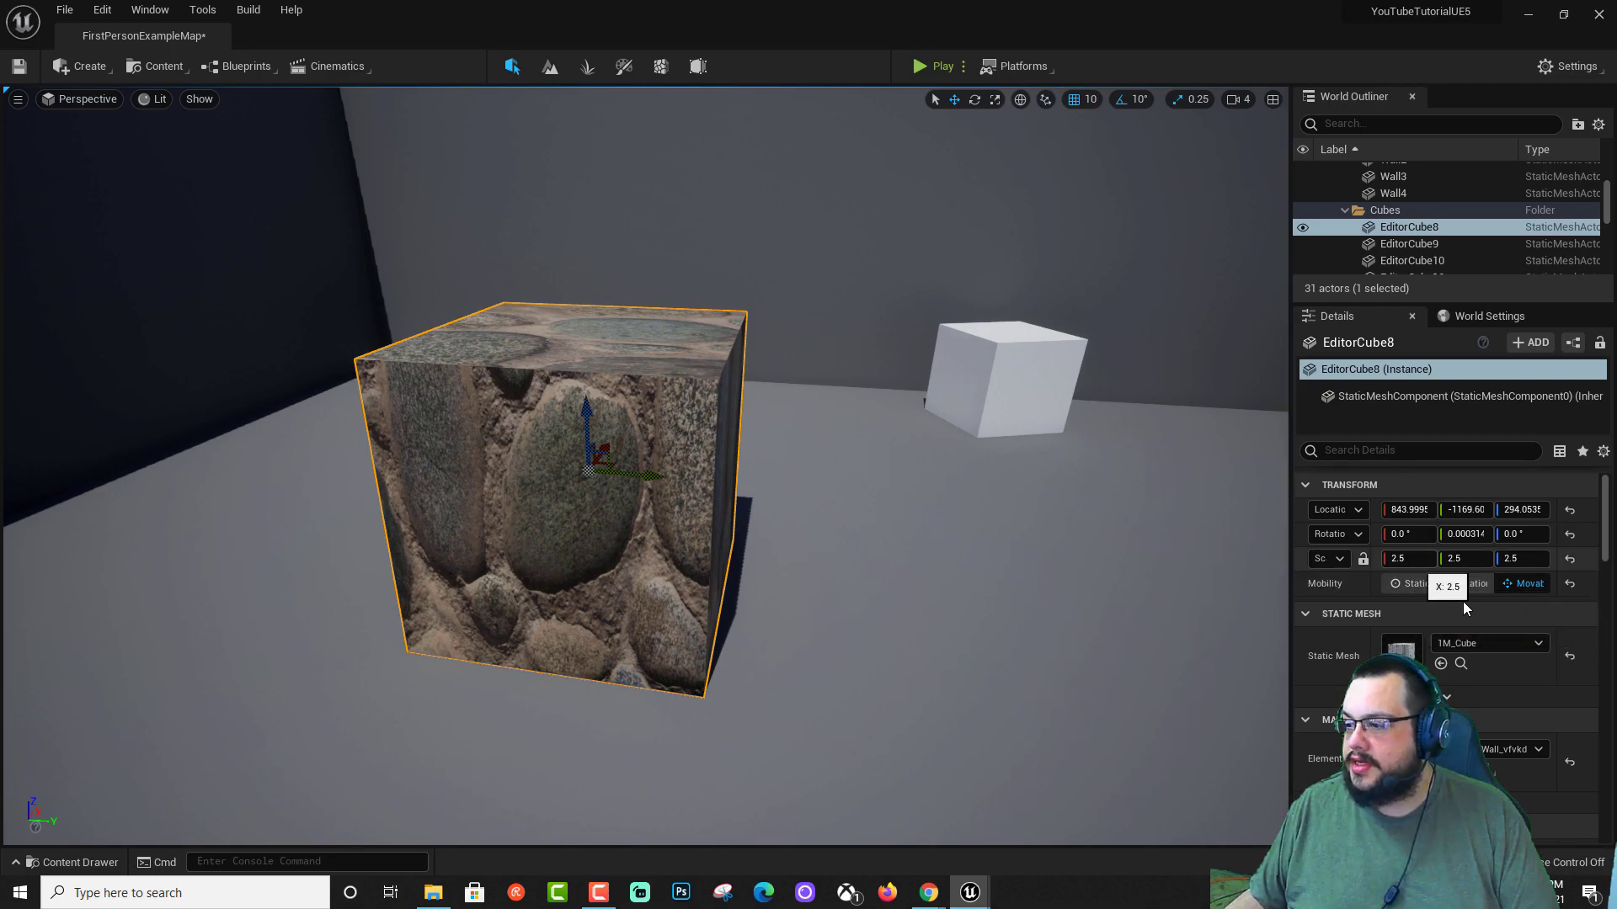
Open the cube's stone wall material instance from its Element 0 material and maximize the editor window.
scroll(1463, 602, down, 2)
scroll(1463, 623, down, 1)
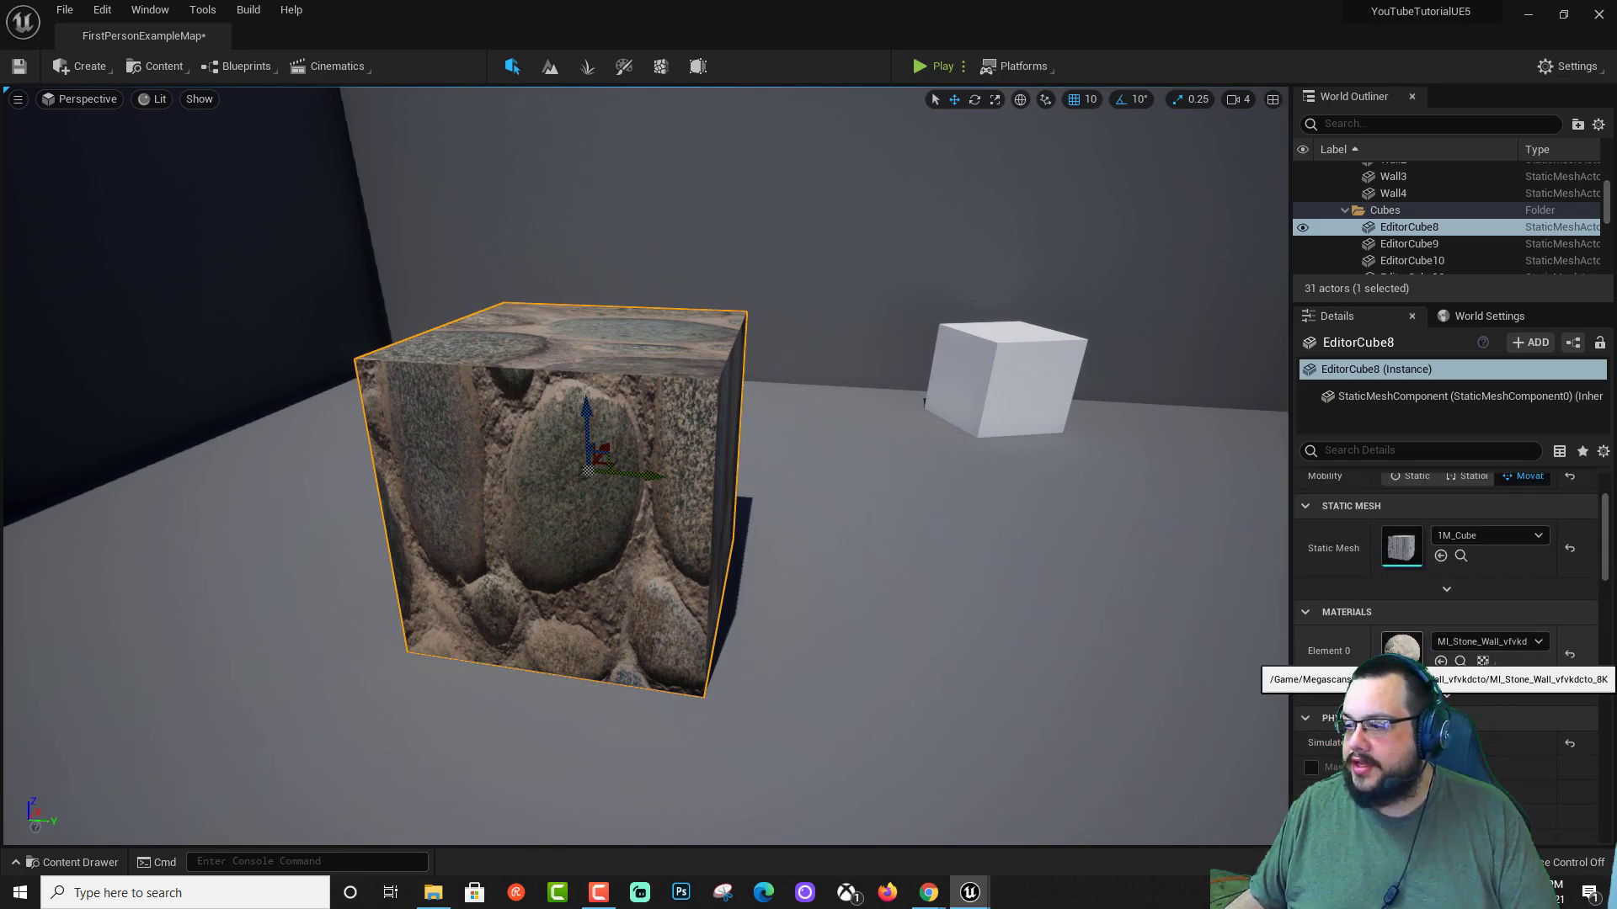
double_click(1401, 648)
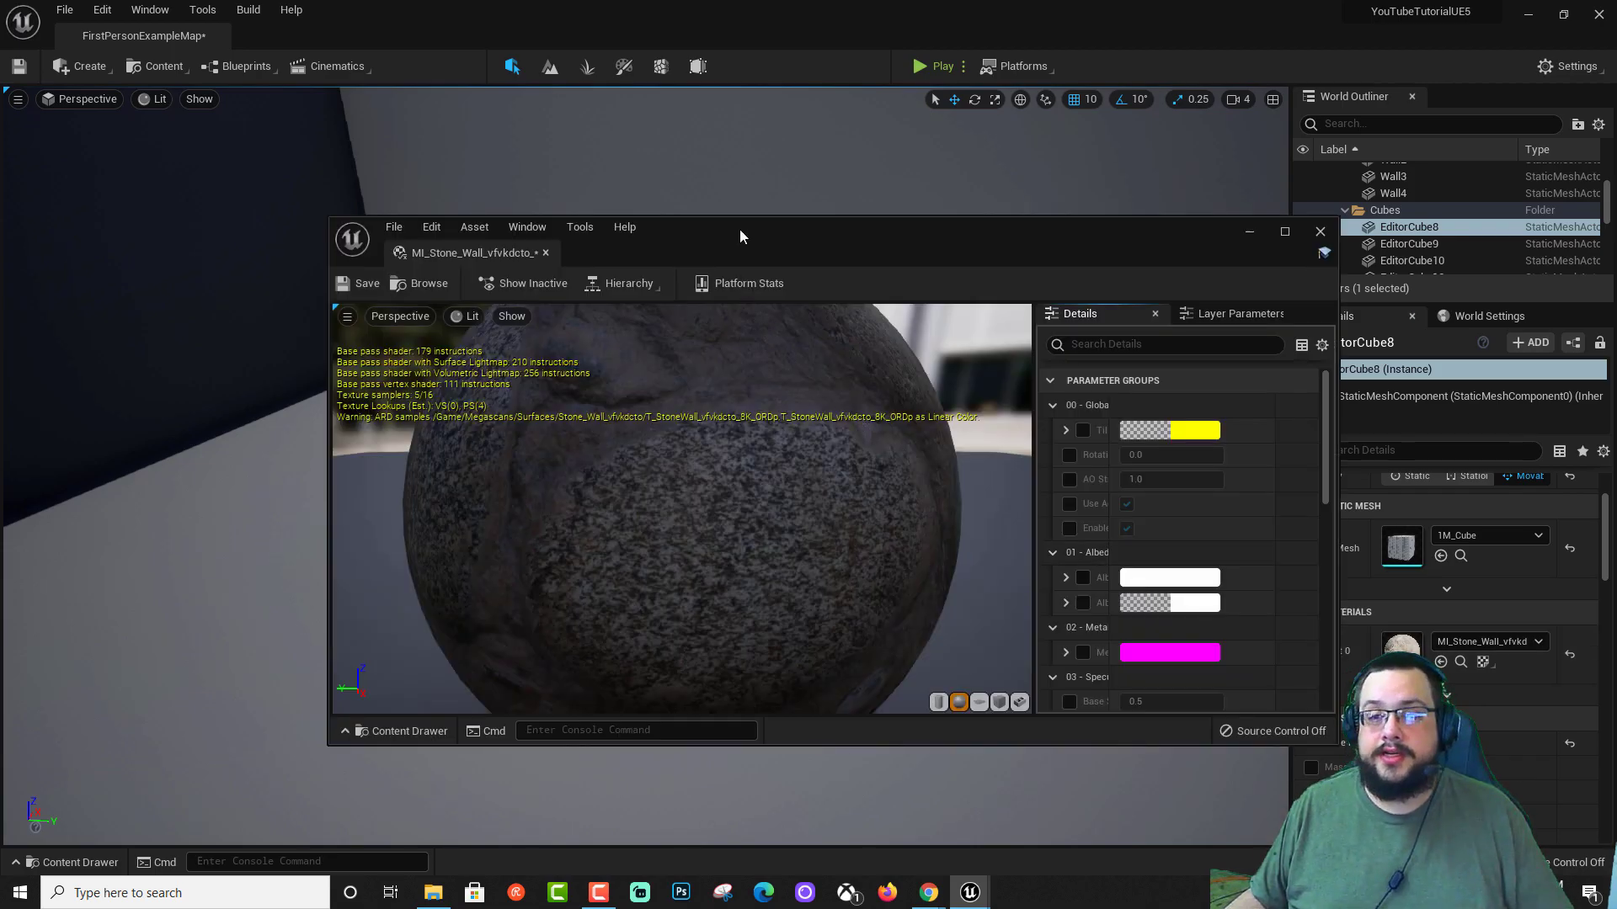
drag(759, 231, 918, 177)
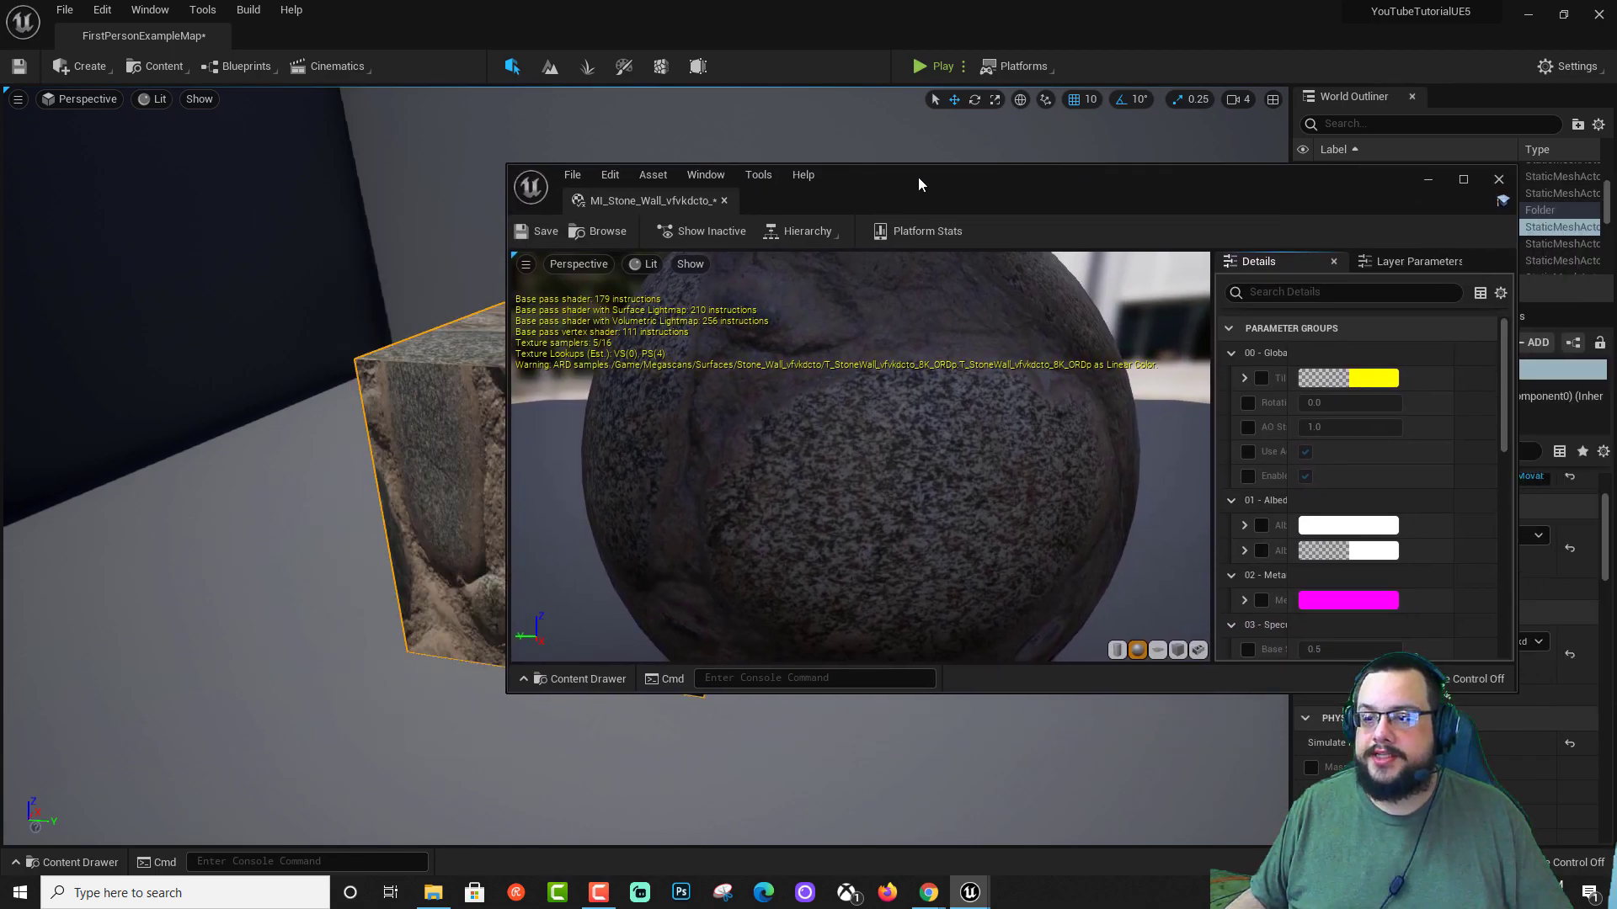
double_click(918, 176)
Expand Tiling/Offset in the material instance's Global parameter group and enable its override.
scroll(1330, 668, down, 10)
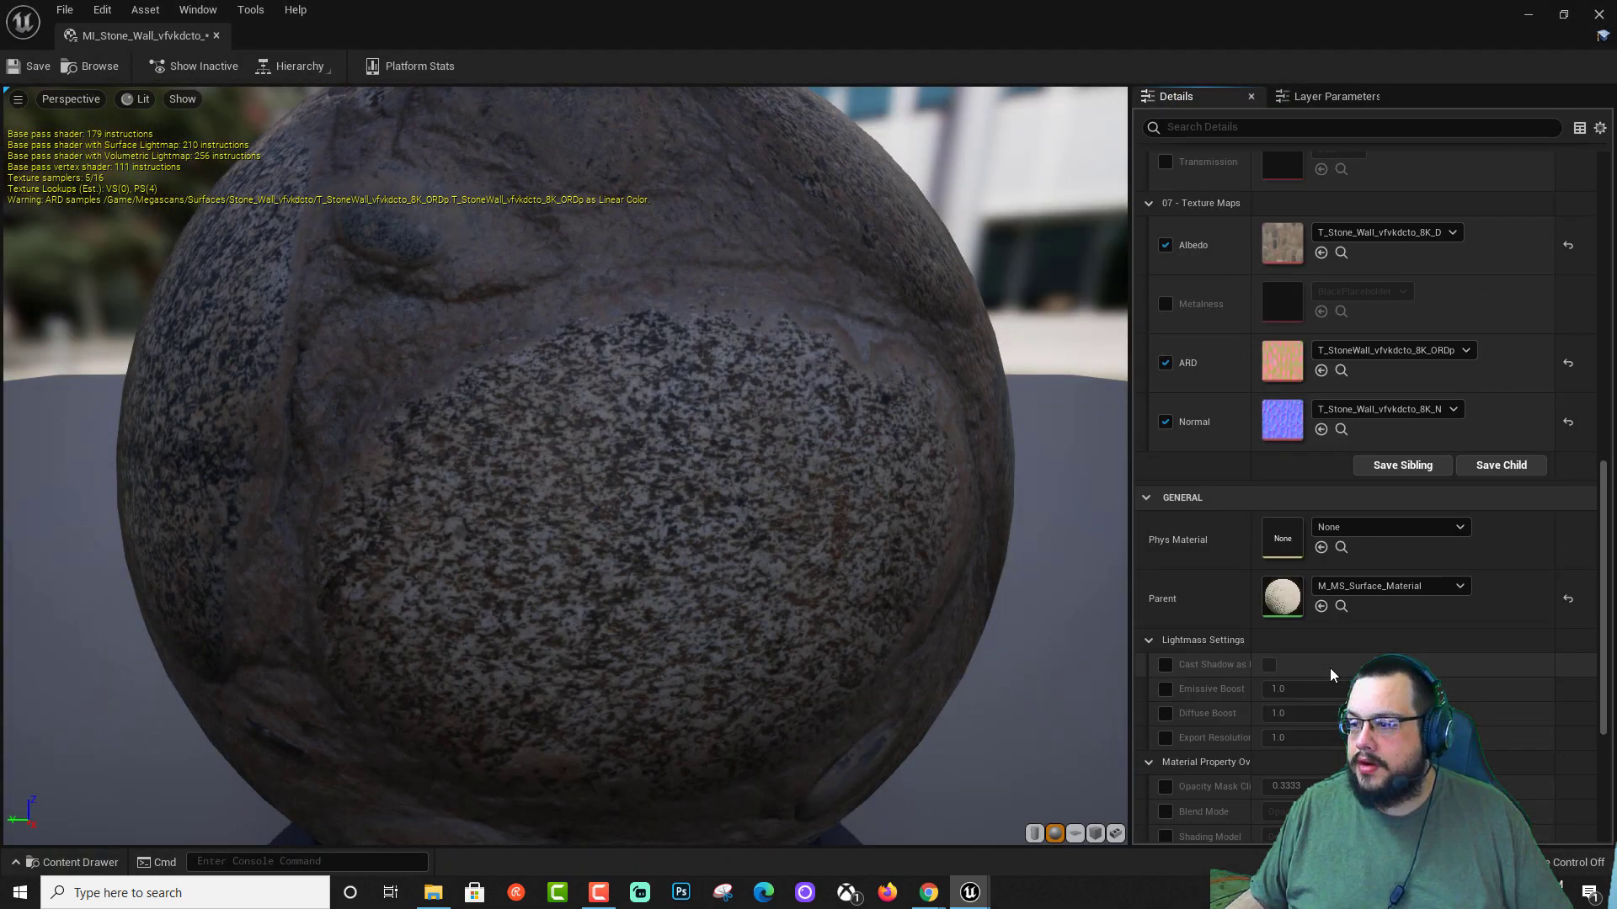
scroll(1330, 668, up, 4)
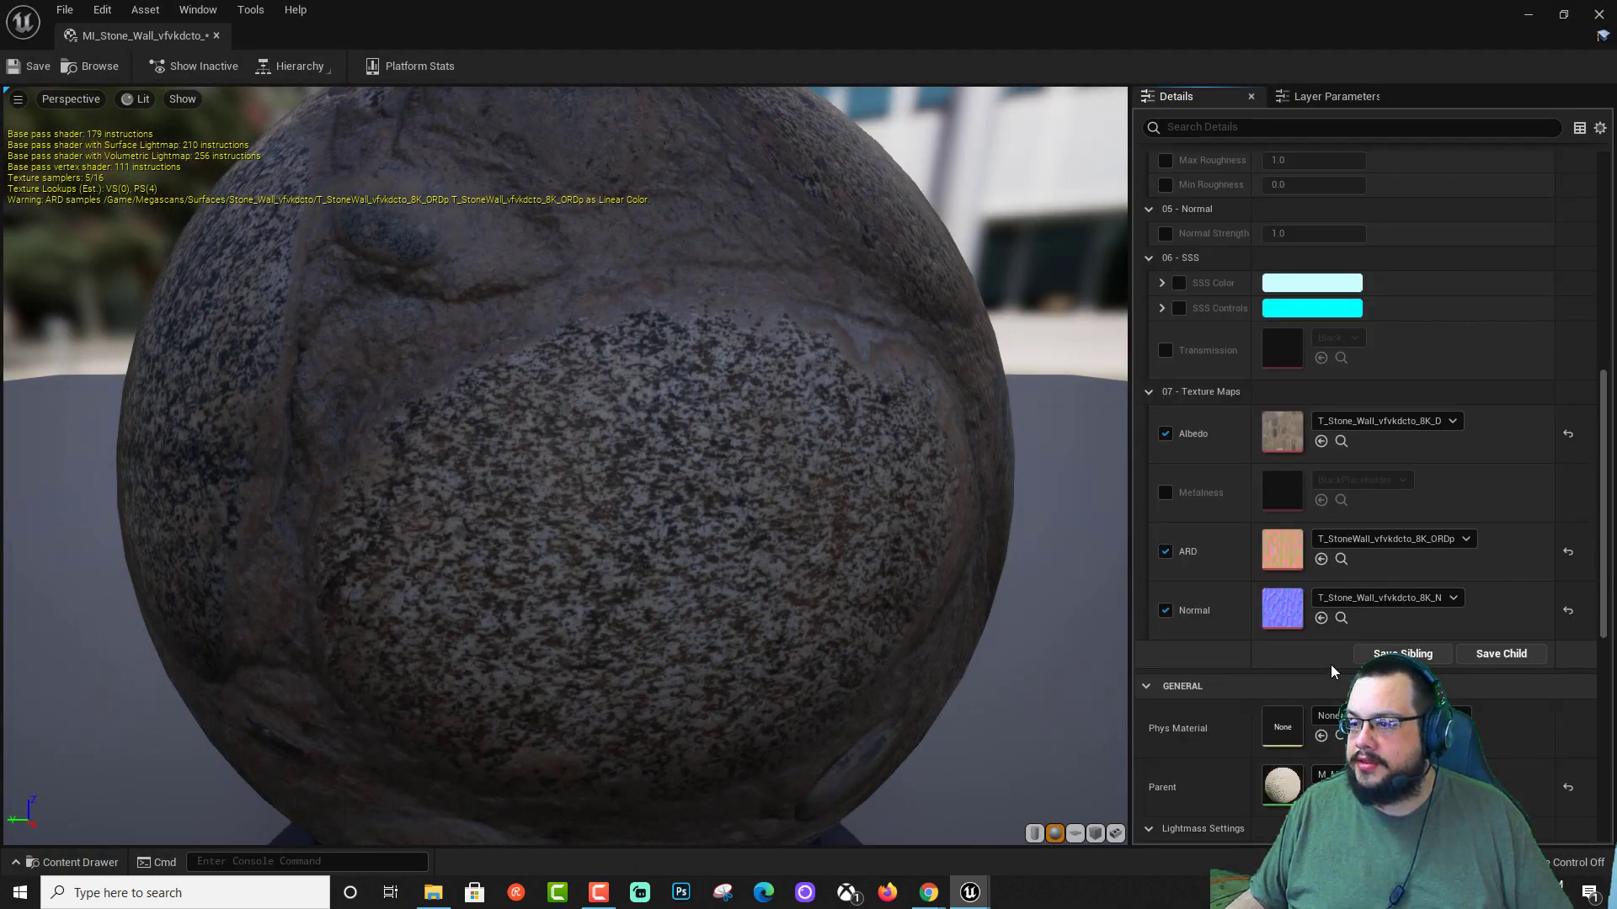
scroll(1330, 665, up, 2)
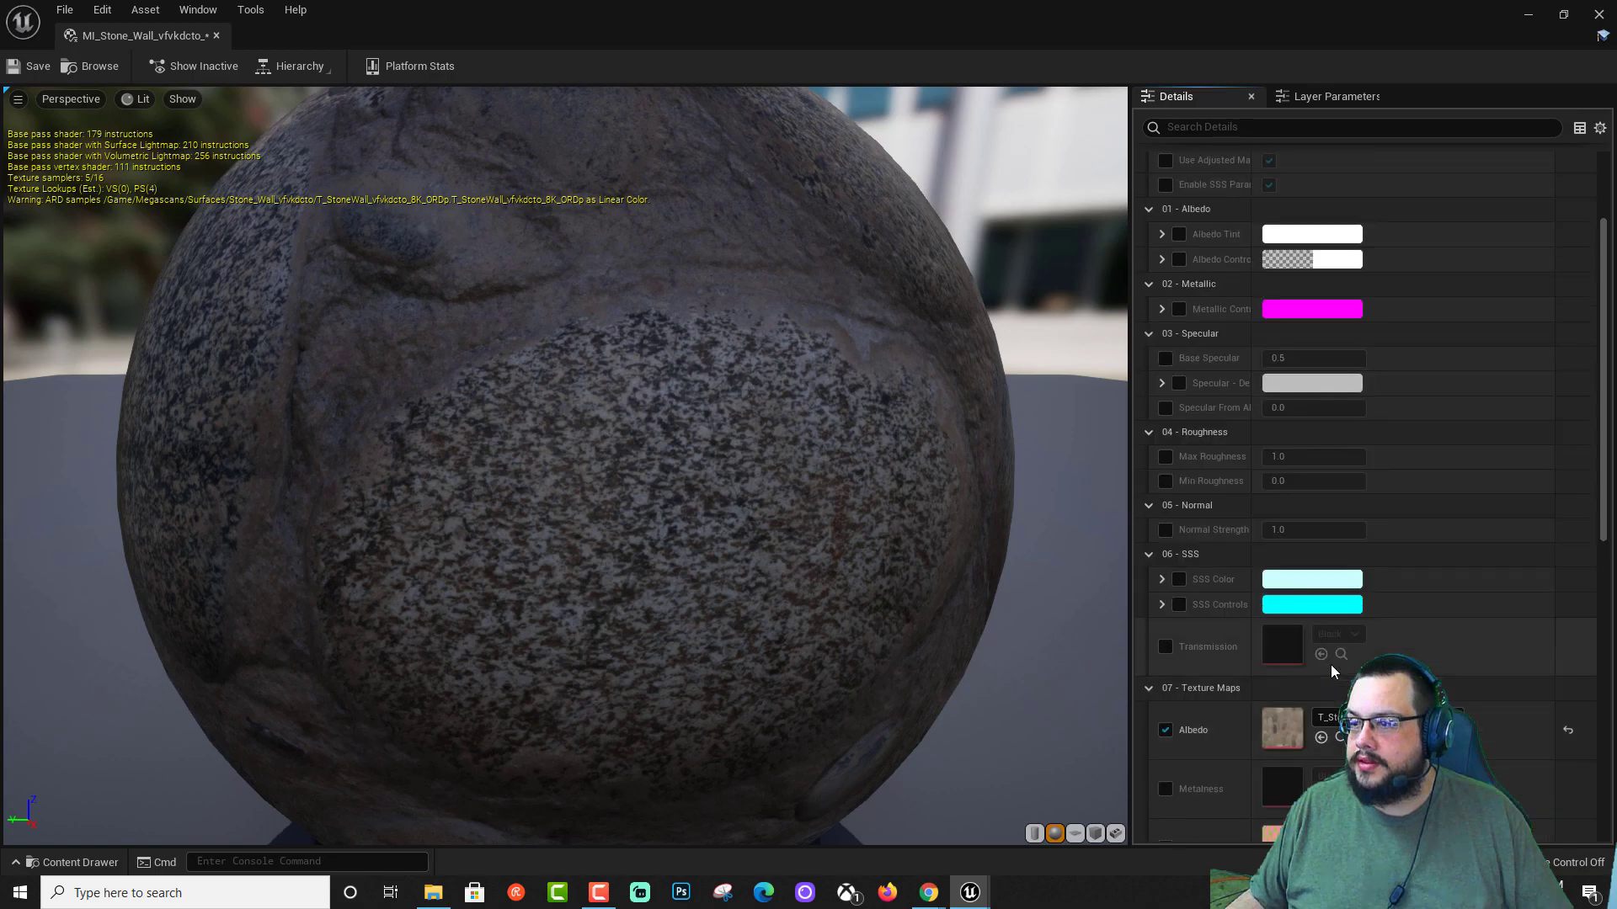
scroll(1331, 664, up, 2)
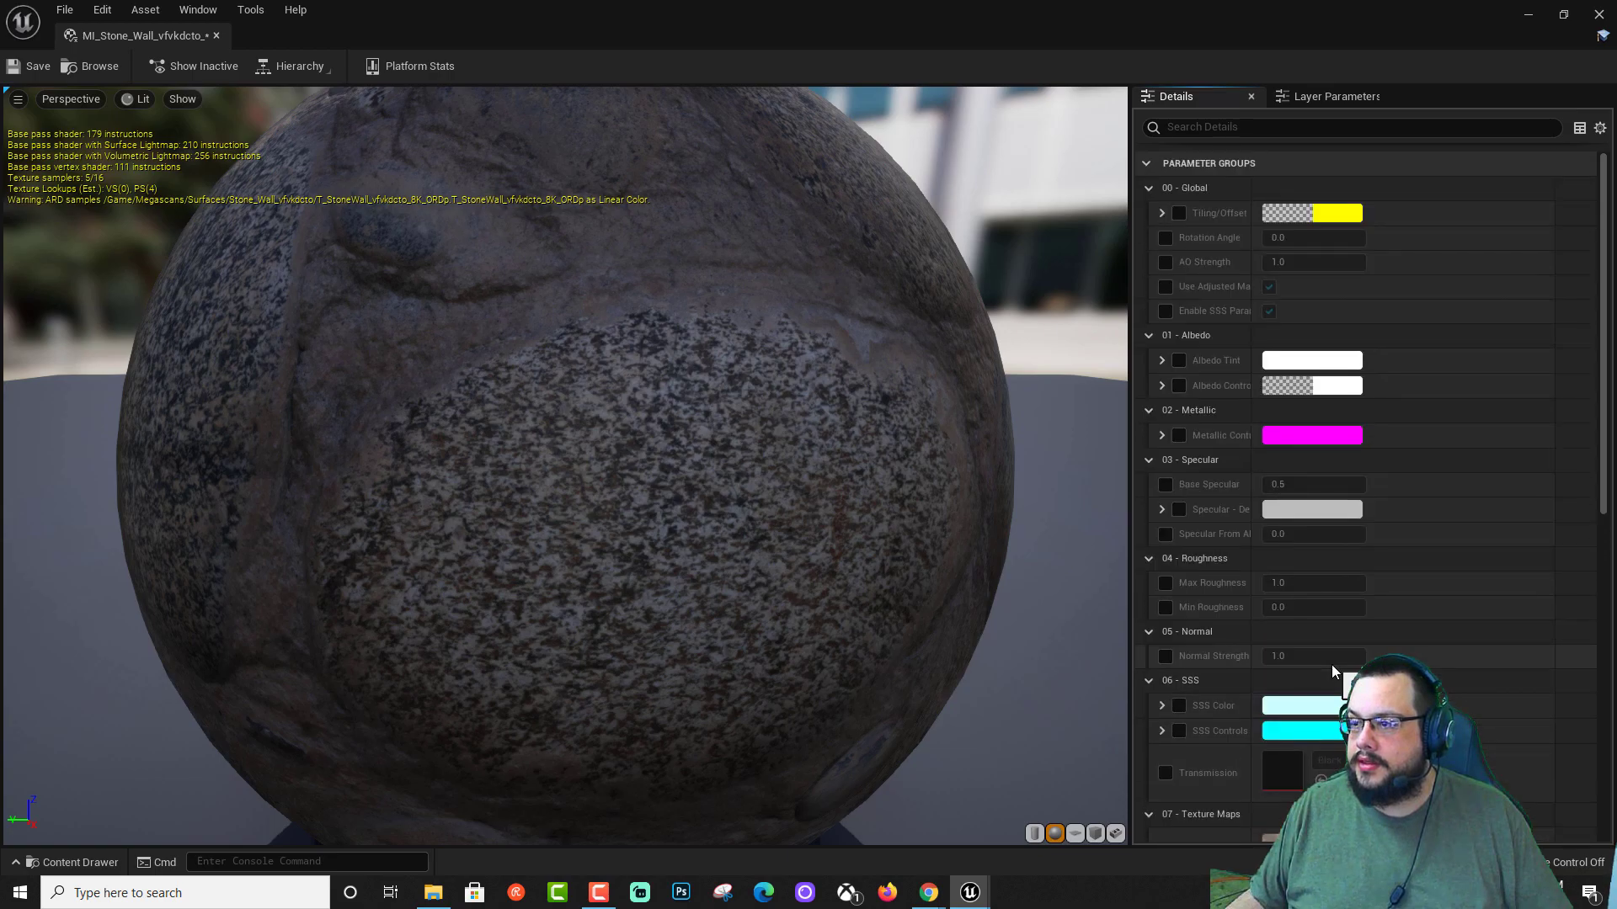
click(1162, 214)
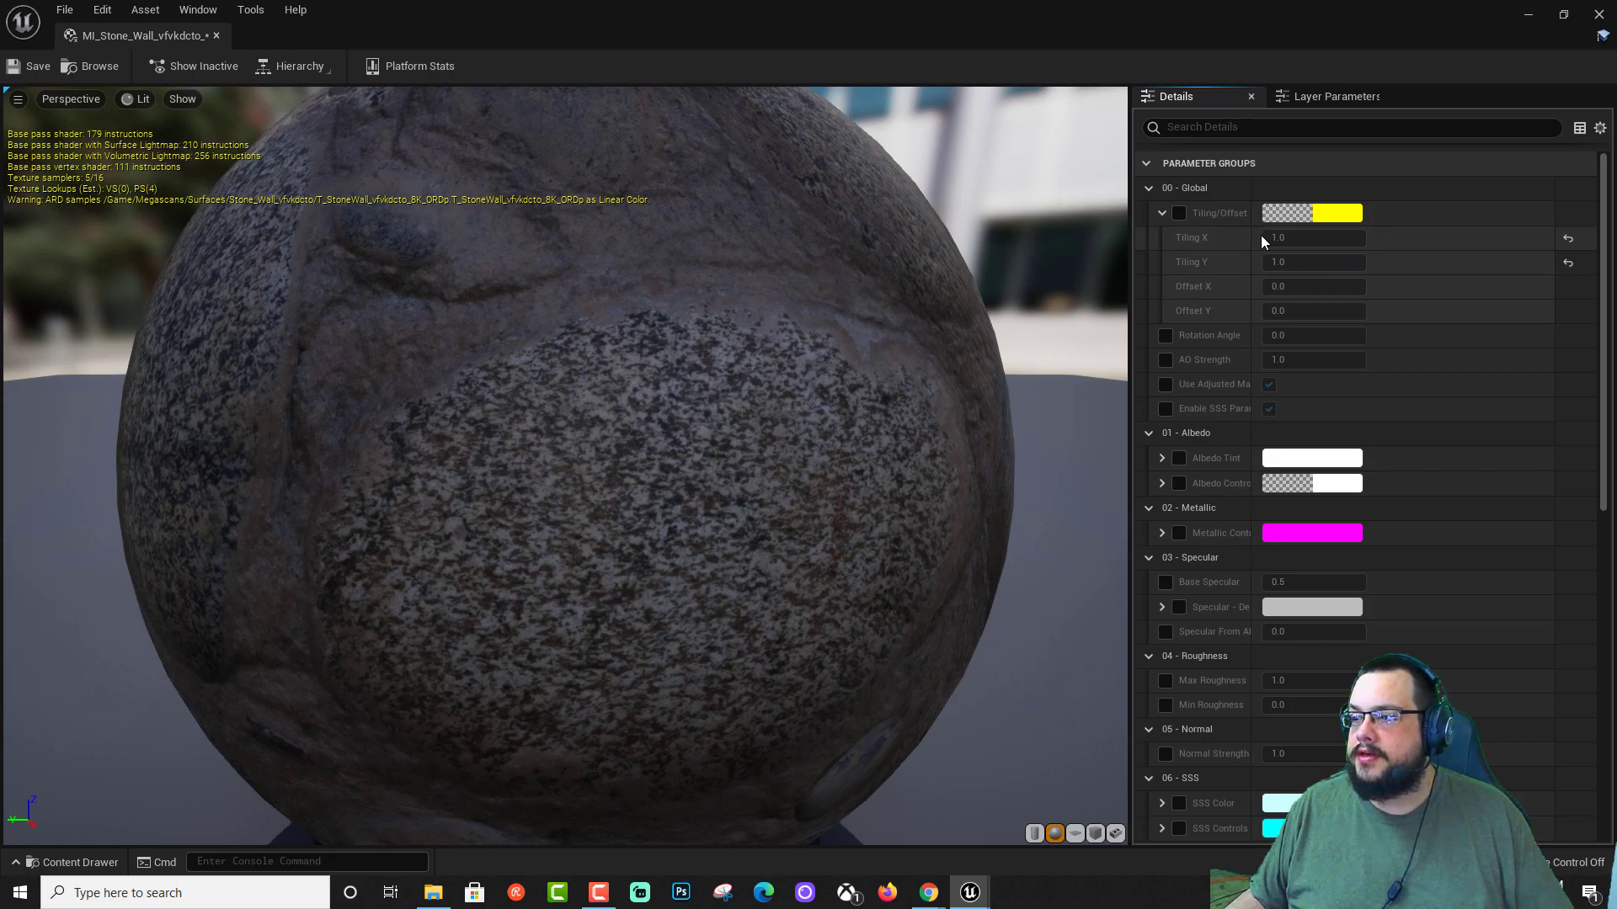
click(1179, 214)
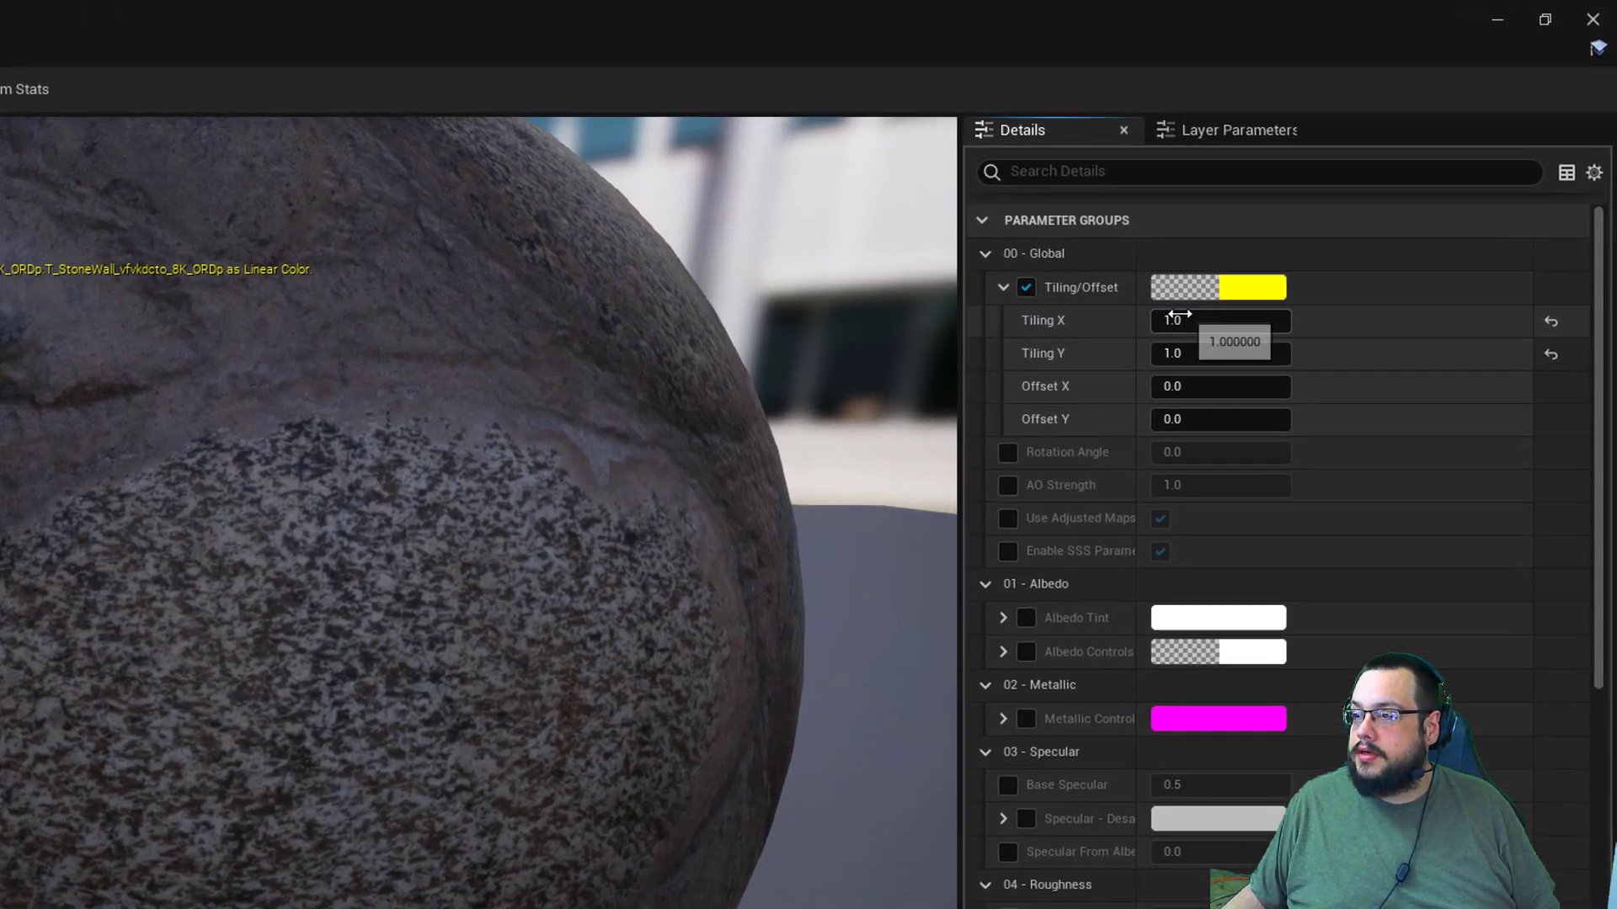
Set Tiling X and Tiling Y of the stone wall material instance to 5.
drag(1271, 253, 1344, 253)
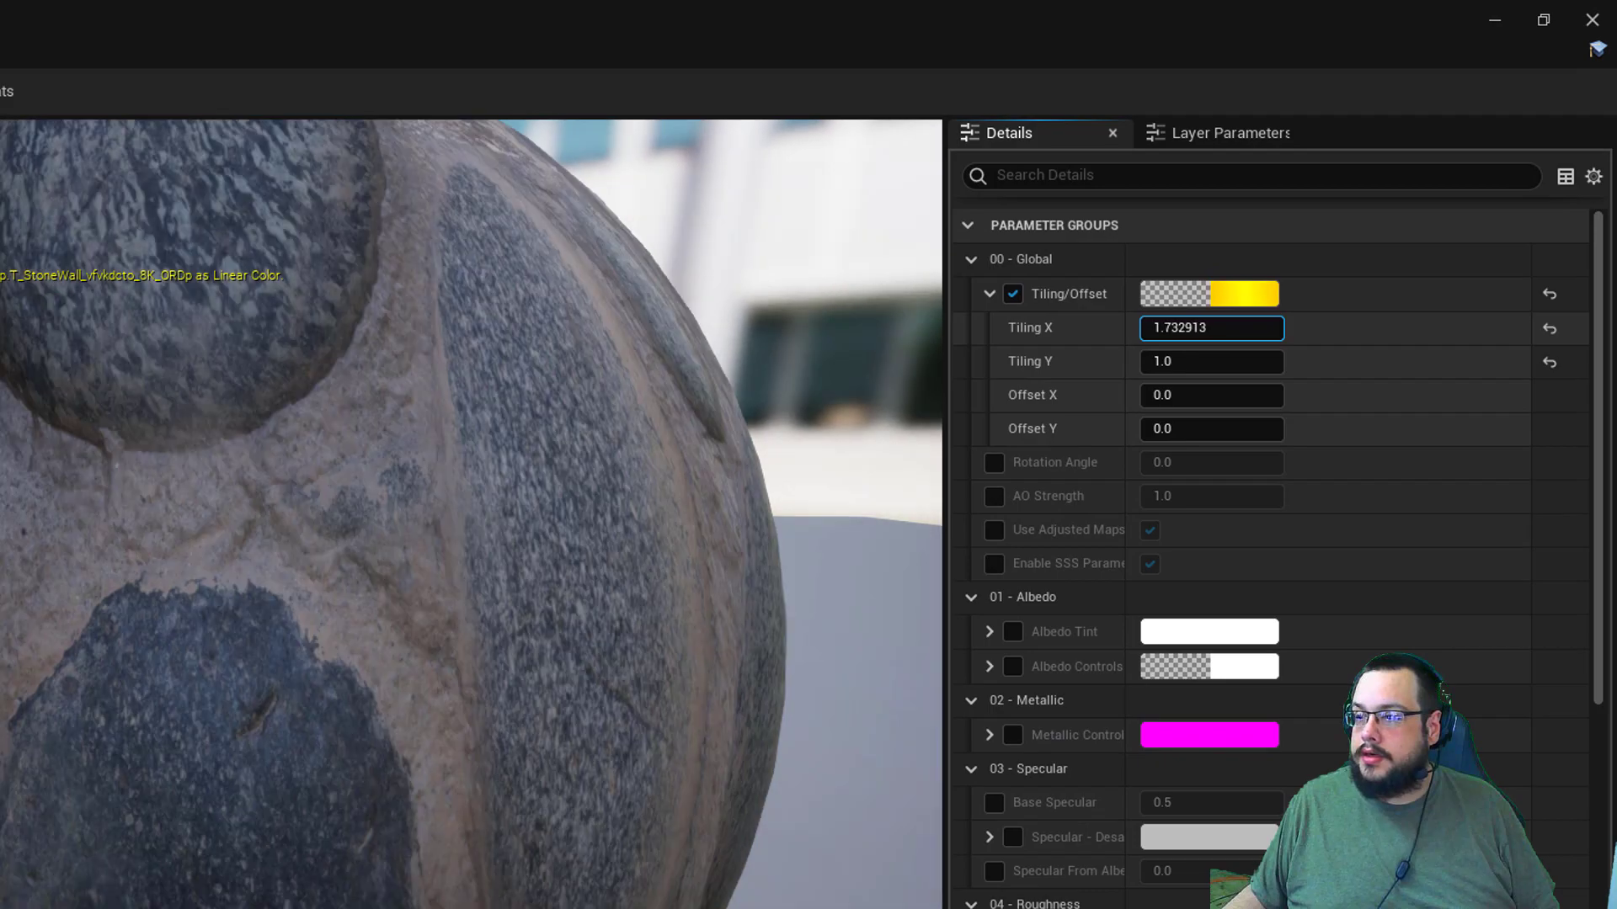
drag(1187, 328, 1213, 328)
click(1188, 329)
text(5)
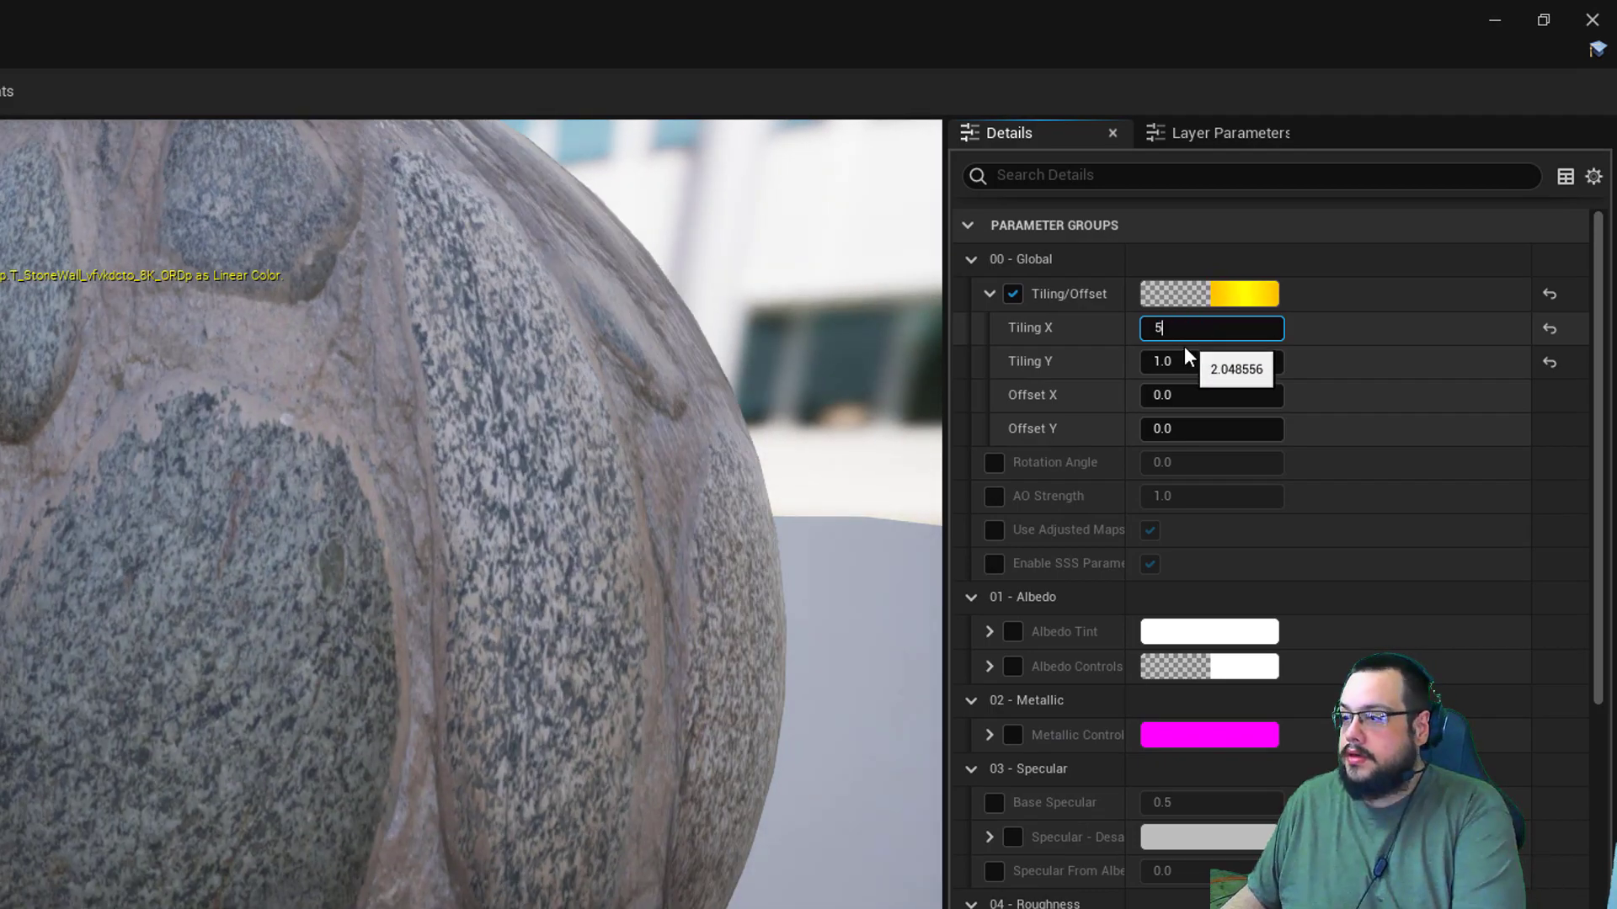
click(1183, 360)
text(5)
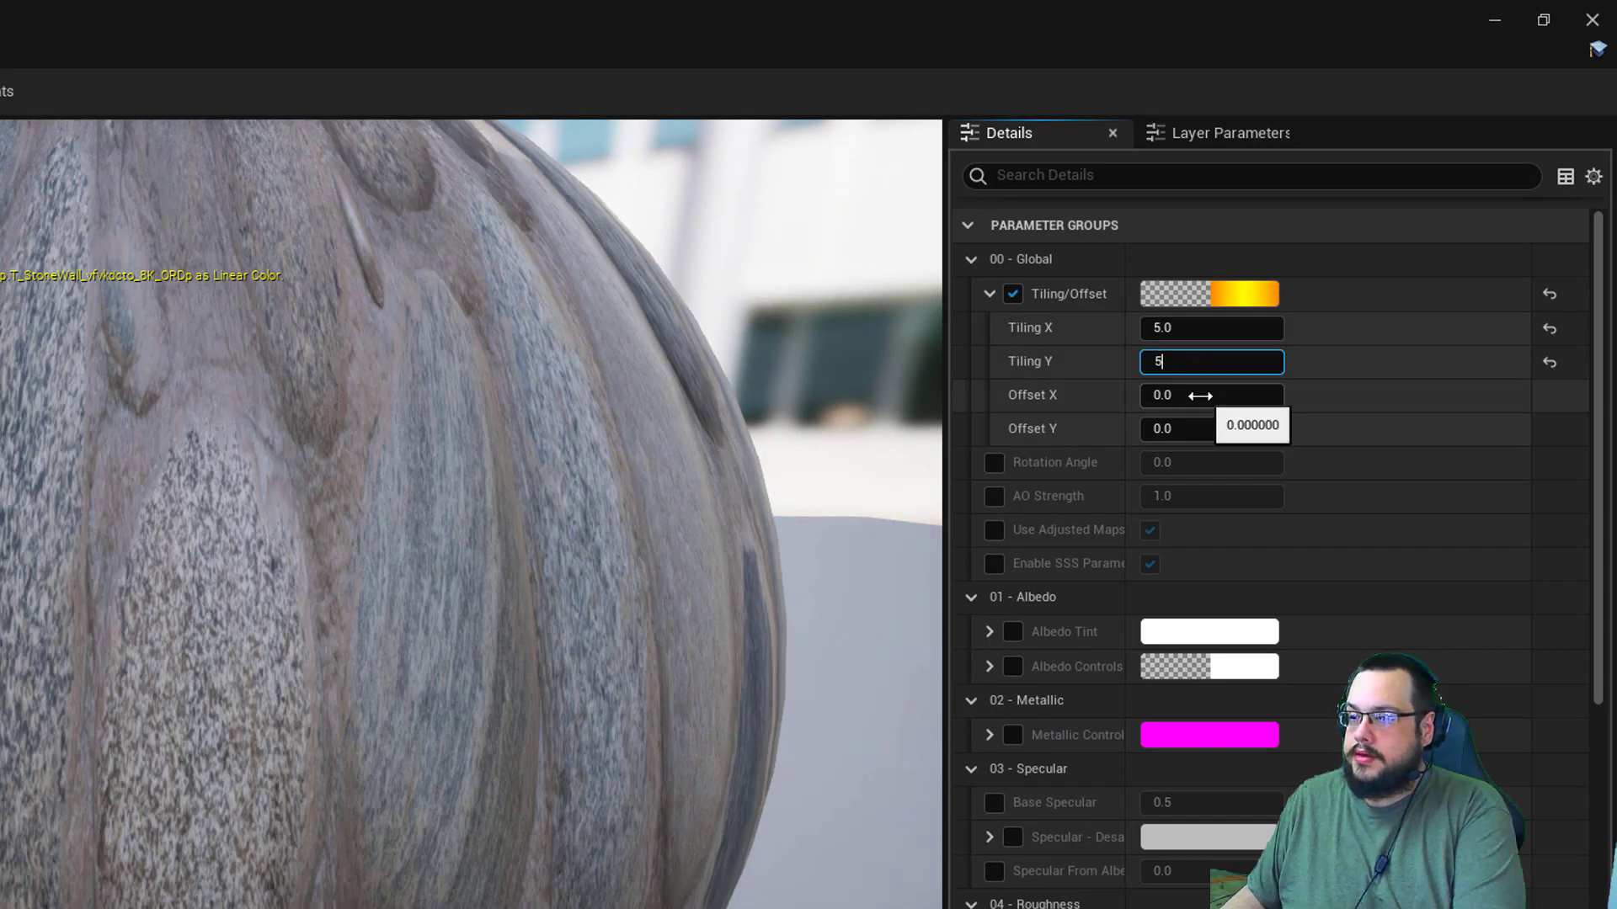
key(Return)
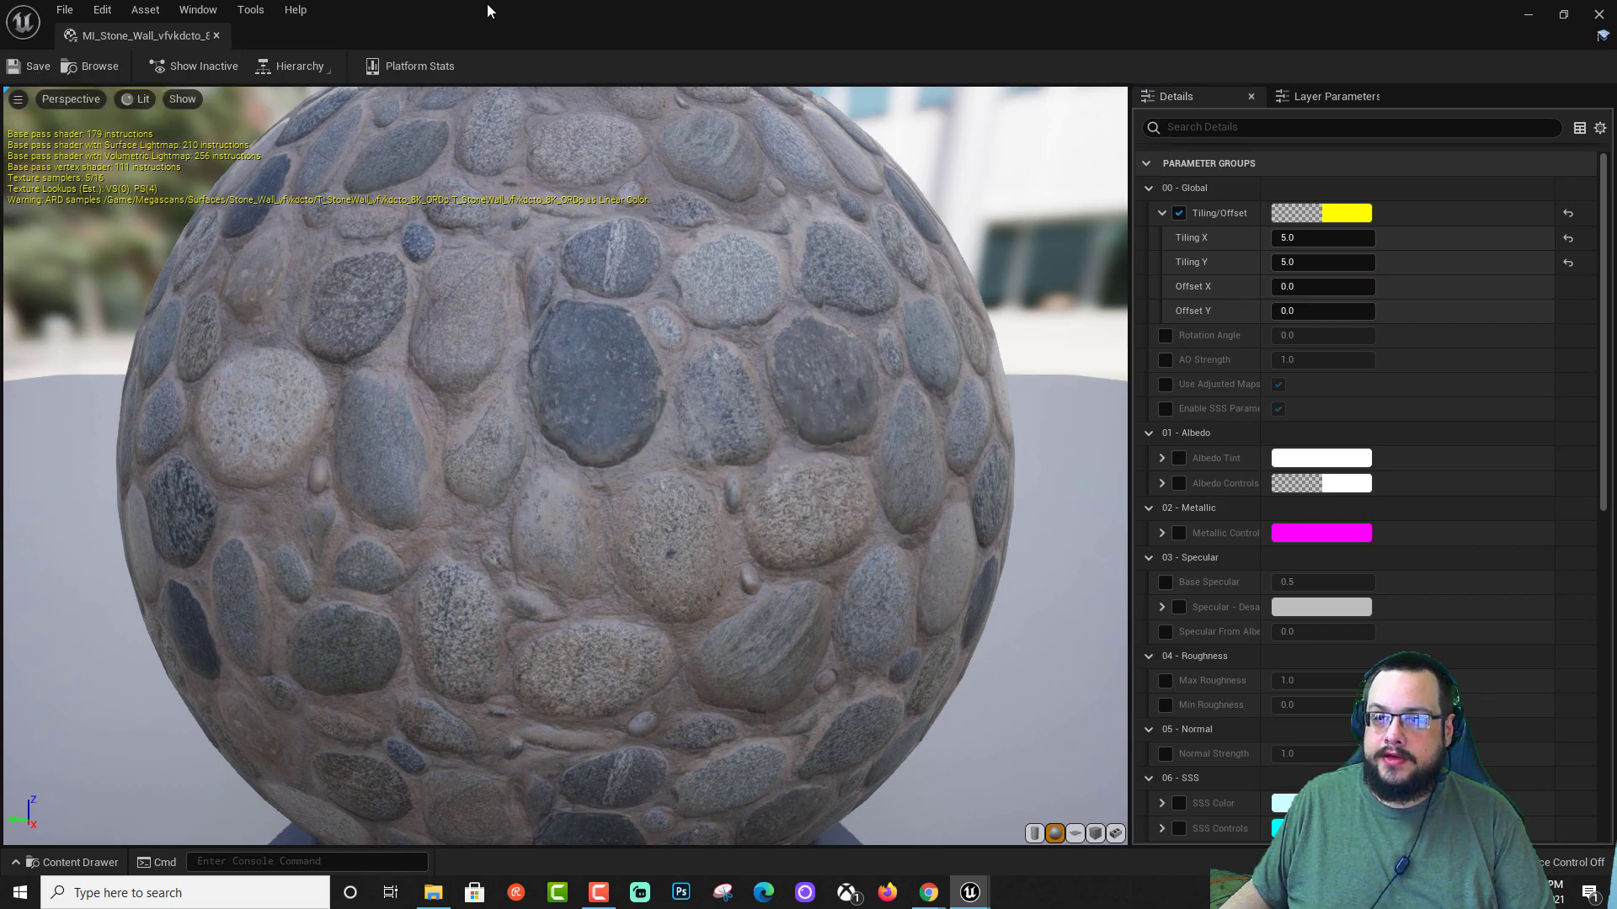
Restore the material editor to a smaller window, check the tiling on the cube in the level, and return to the material editor.
double_click(488, 10)
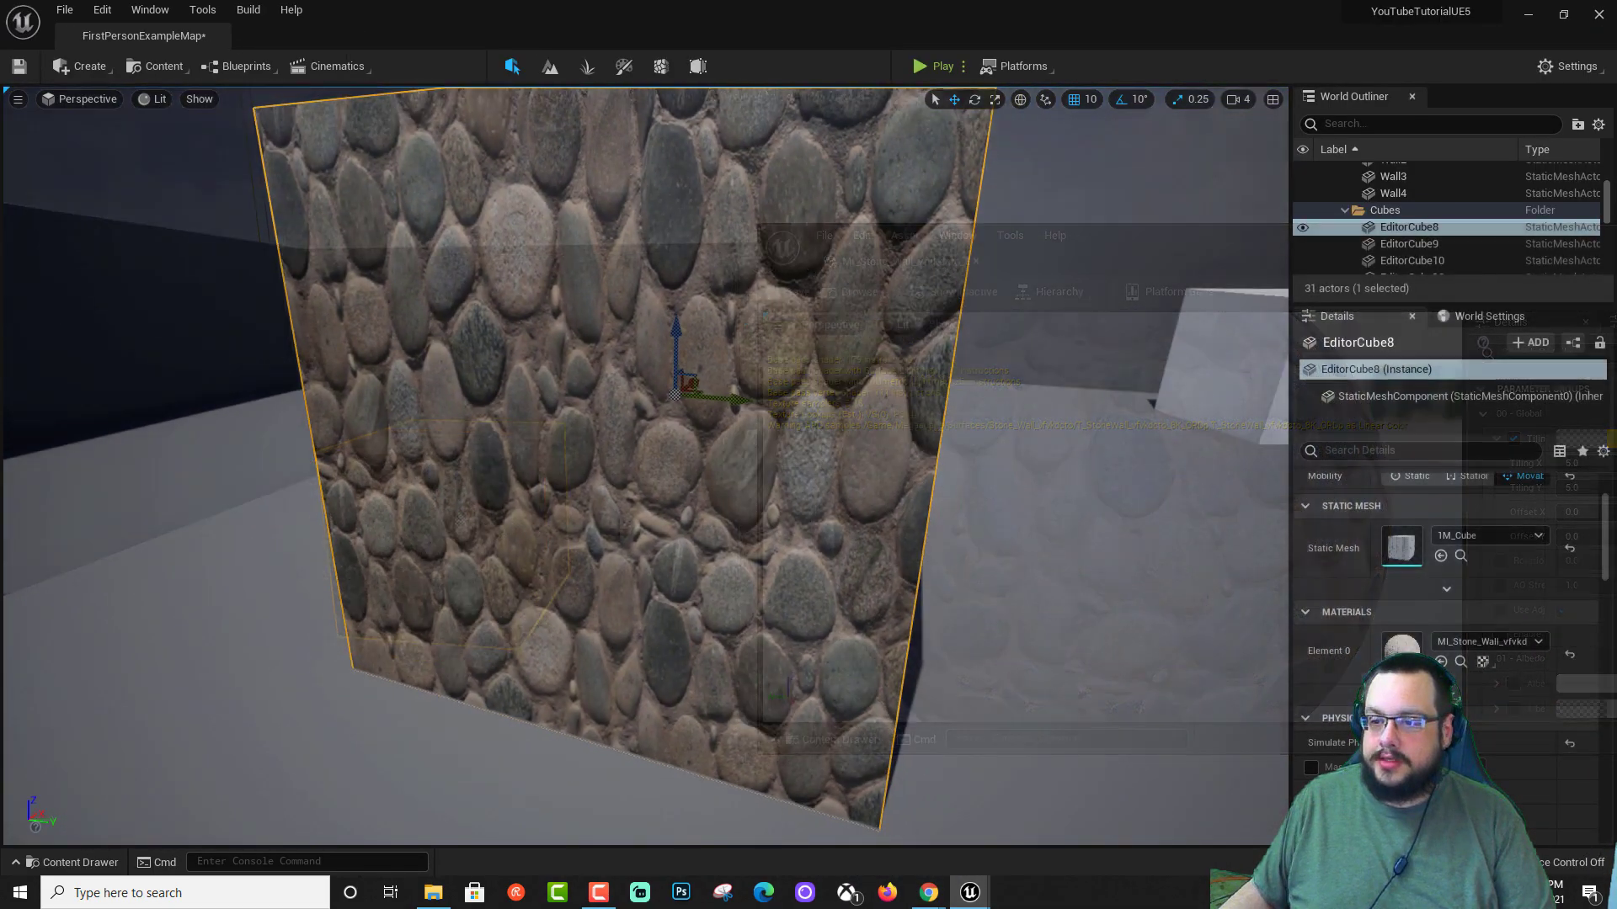
right_drag(674, 471, 731, 480)
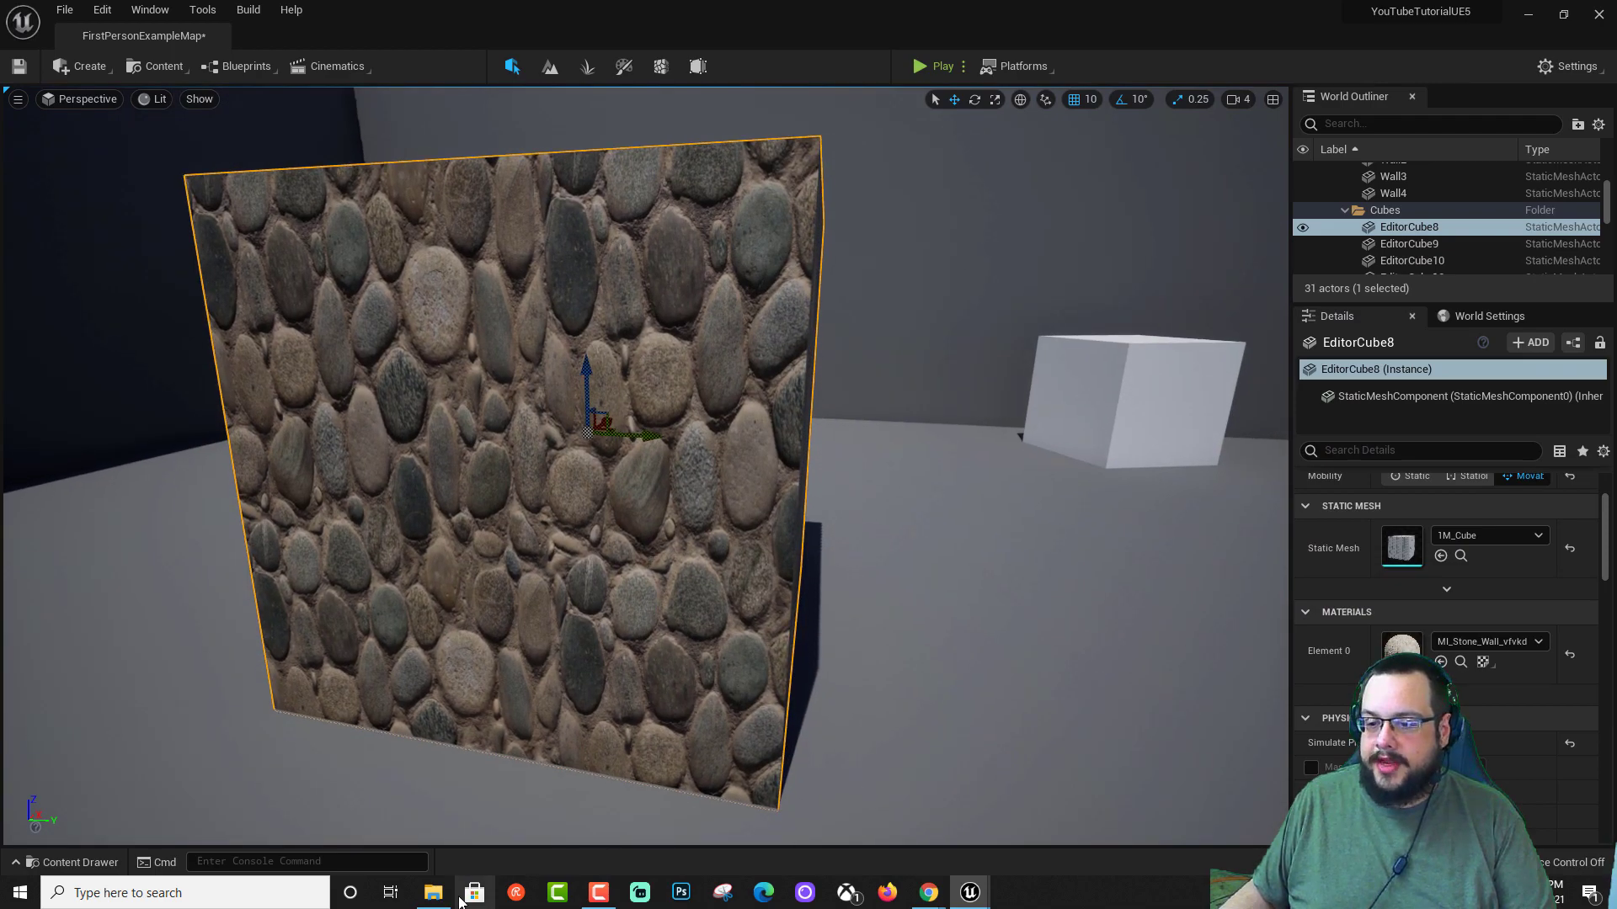
mouse_move(970, 895)
click(1064, 824)
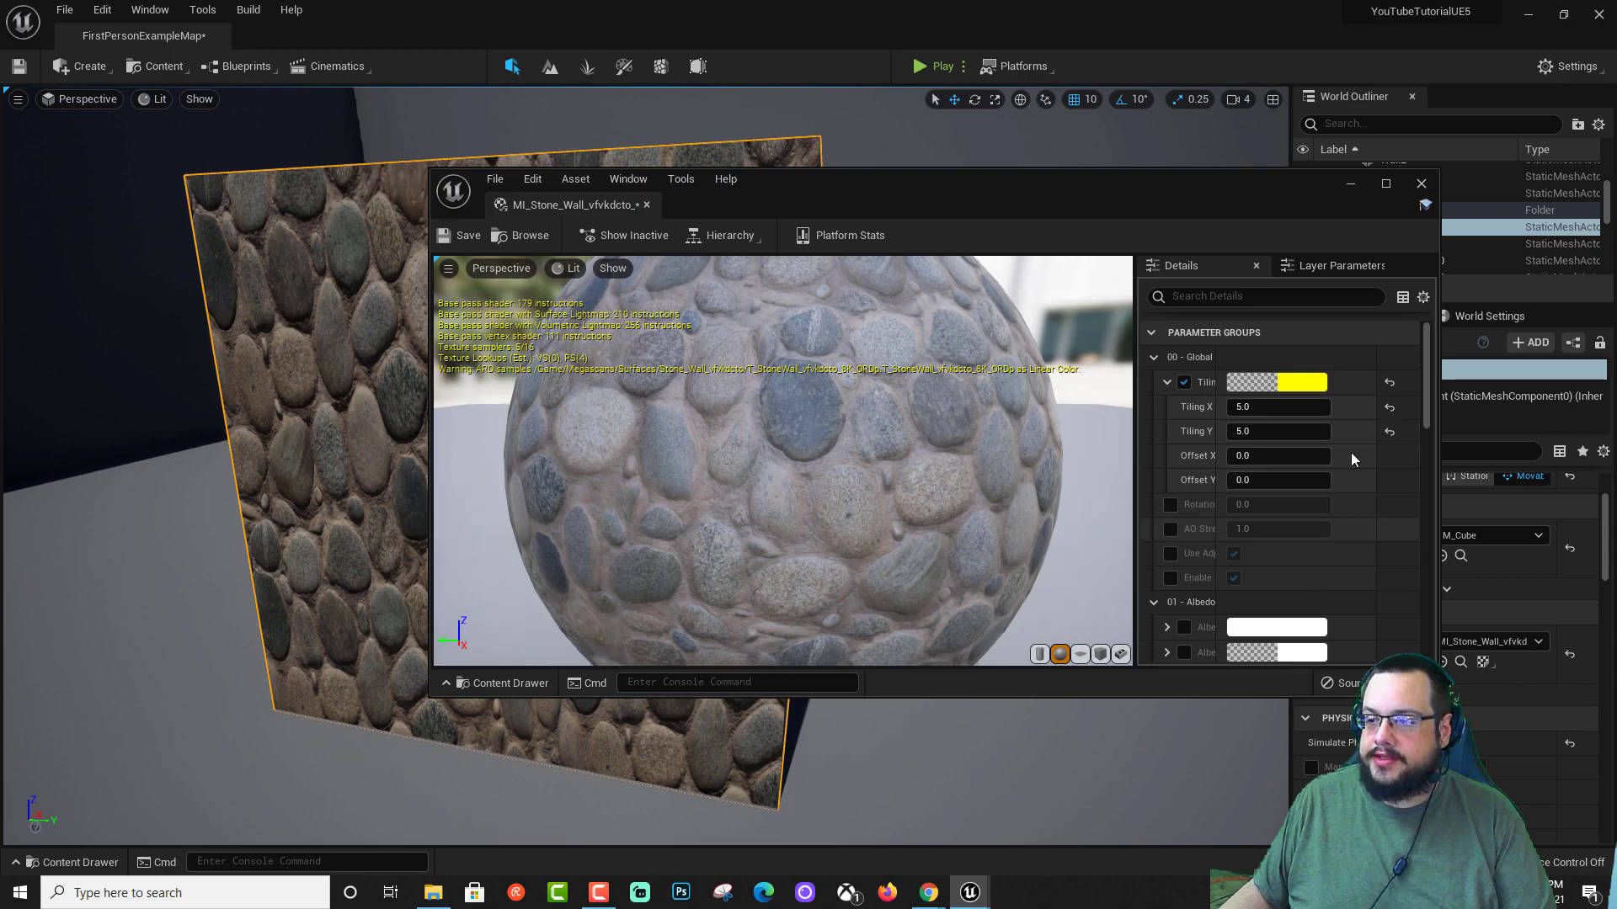
Set Tiling X and Tiling Y of the stone wall material instance to 8.
click(1280, 407)
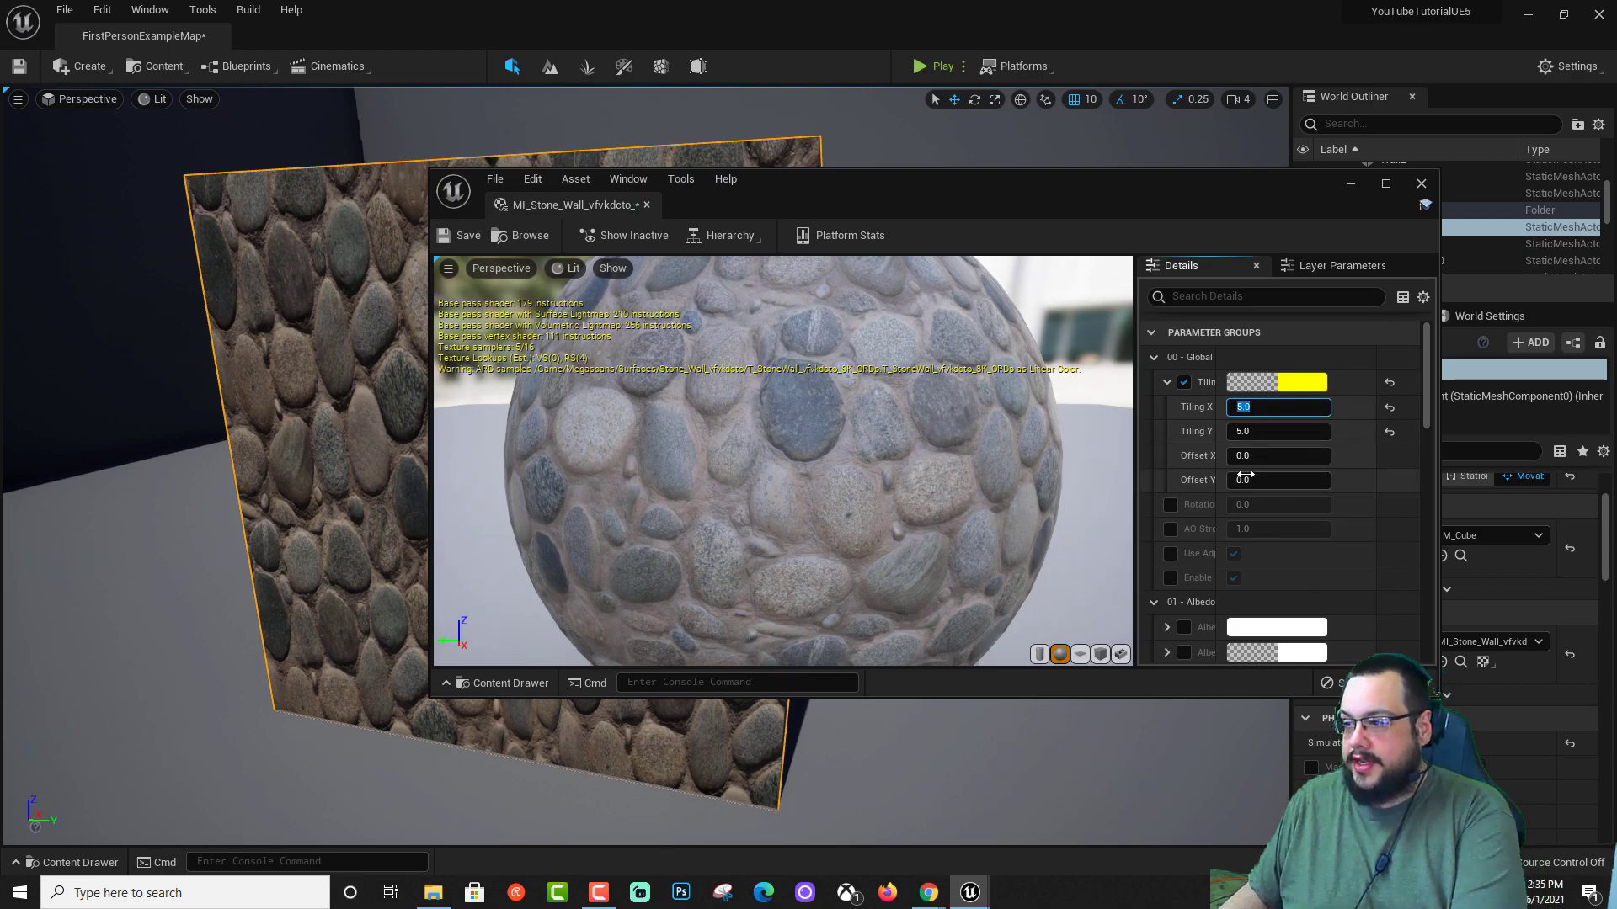
text(8)
click(1268, 434)
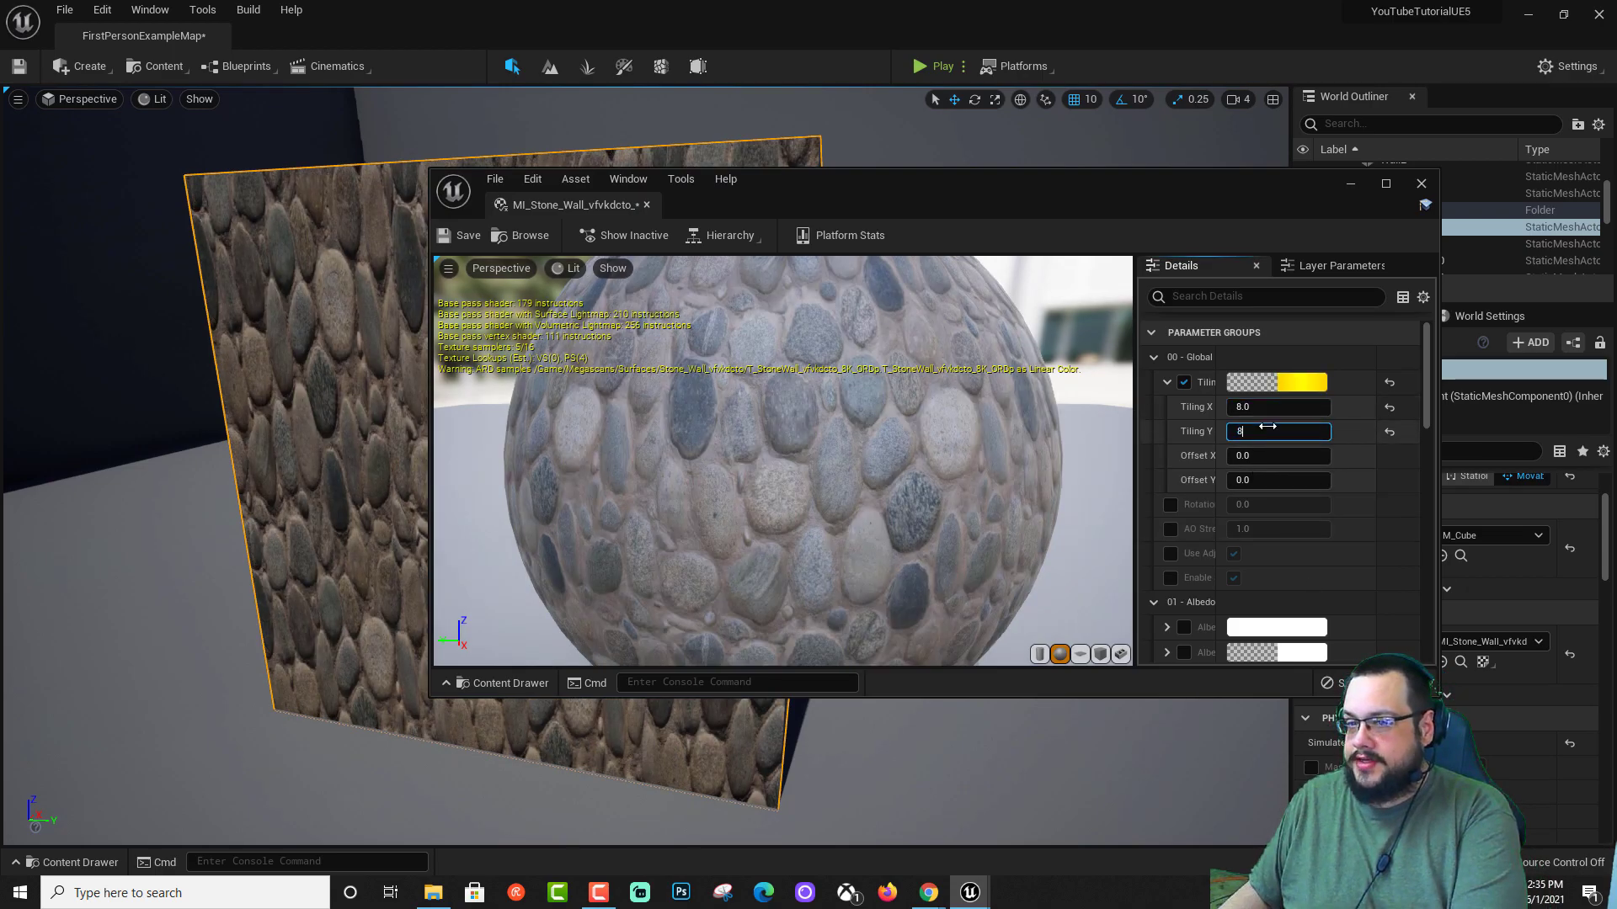
text(8)
key(Return)
Inspect the retiled stone on the cube, close the material instance editor, and view the level from farther back.
key(w)
mouse_move(369, 485)
right_down()
mouse_move(447, 472)
mouse_move(290, 463)
mouse_move(362, 463)
mouse_move(341, 487)
right_up()
key(s)
key(w)
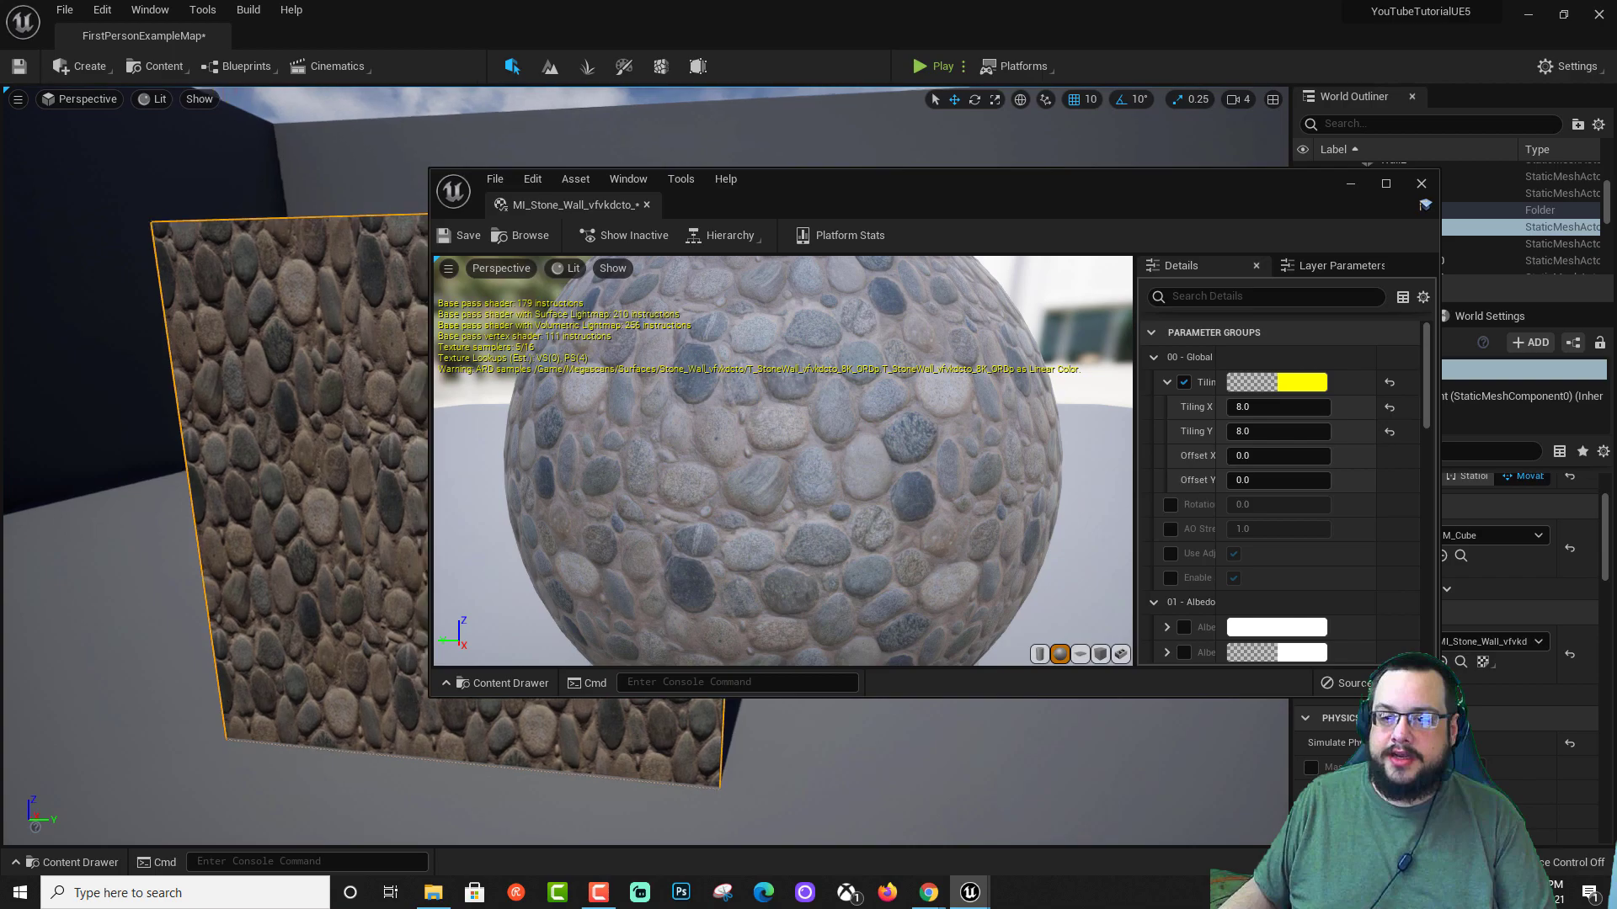
click(1422, 183)
mouse_move(1047, 441)
right_down()
mouse_move(1023, 441)
mouse_move(1039, 448)
right_up()
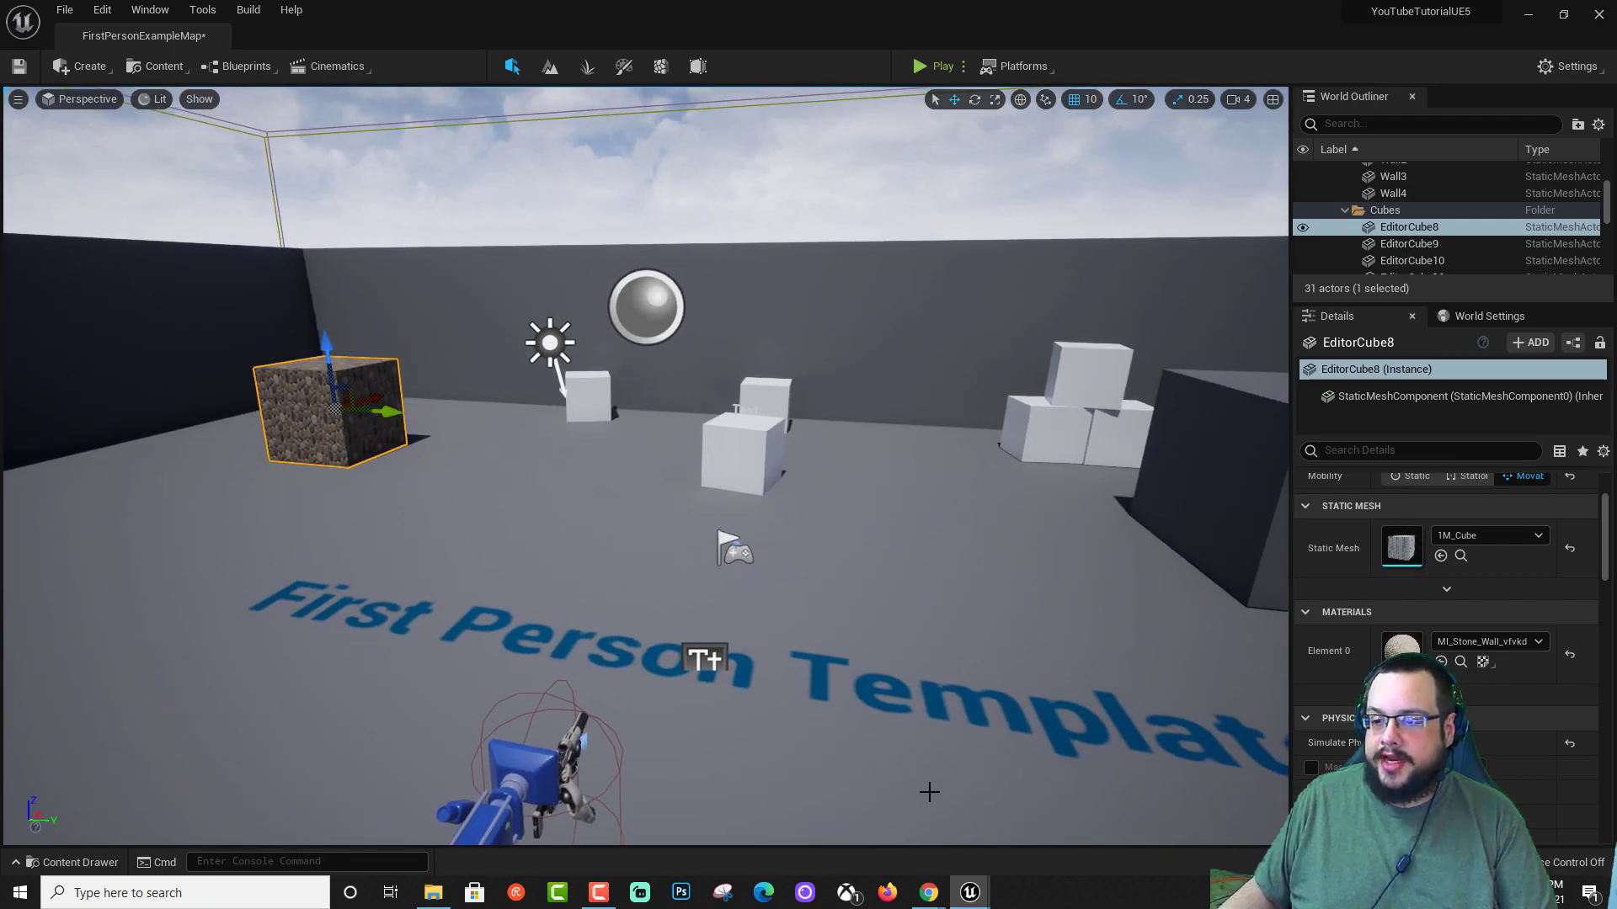
Switch to Quixel Bridge, look through the 3D Assets categories, and return to the home page.
mouse_move(977, 900)
click(1054, 813)
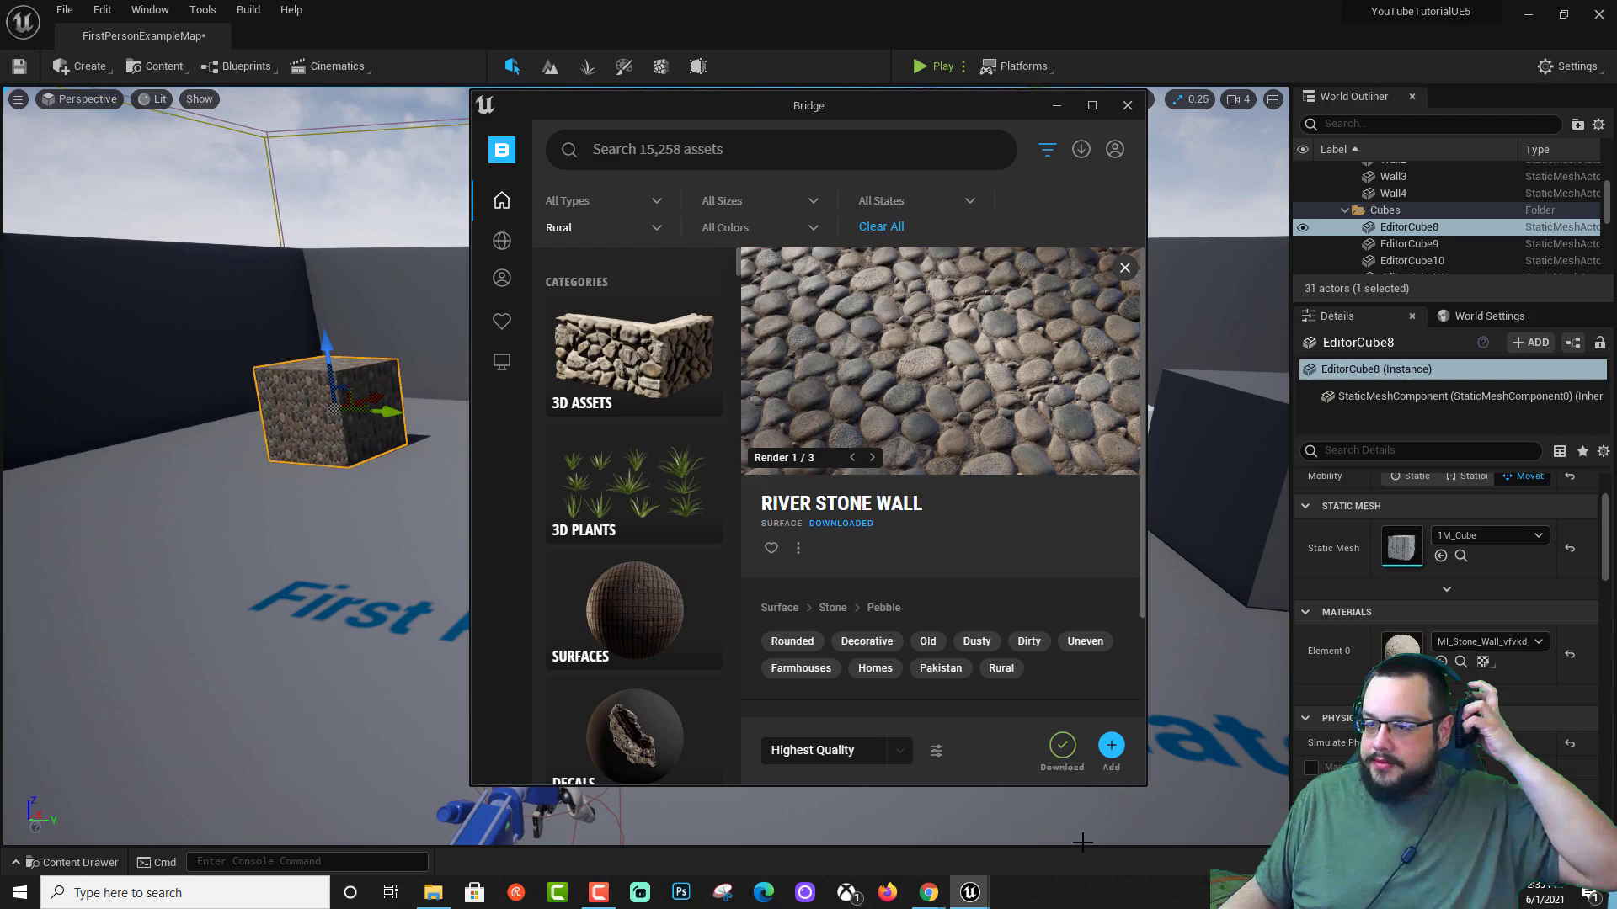
click(634, 354)
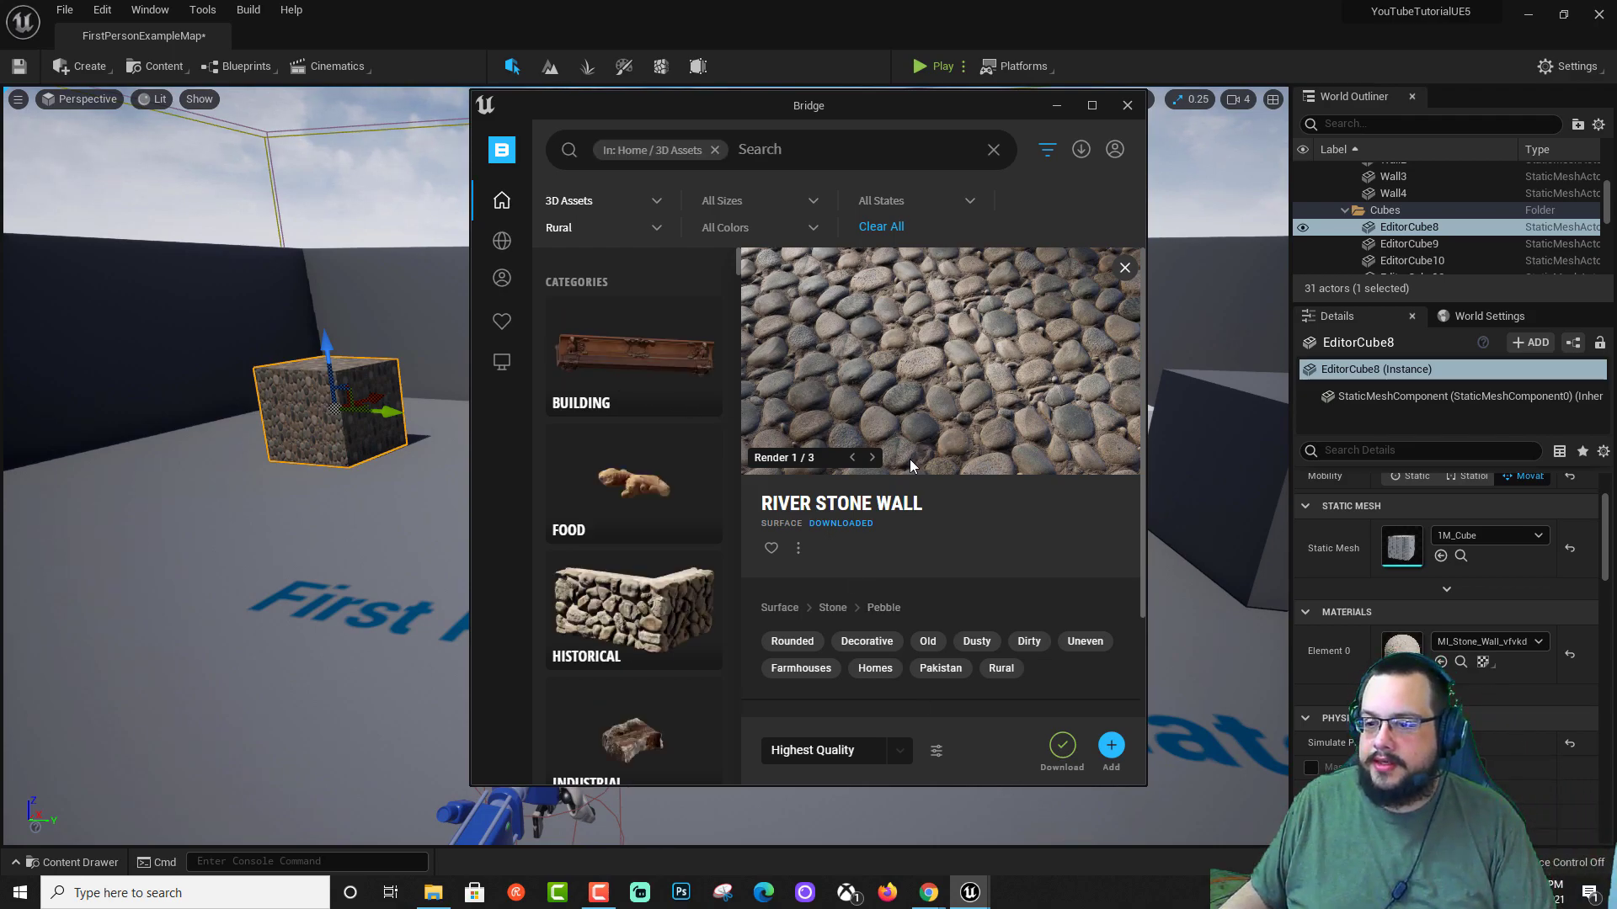
scroll(913, 462, down, 2)
mouse_move(500, 200)
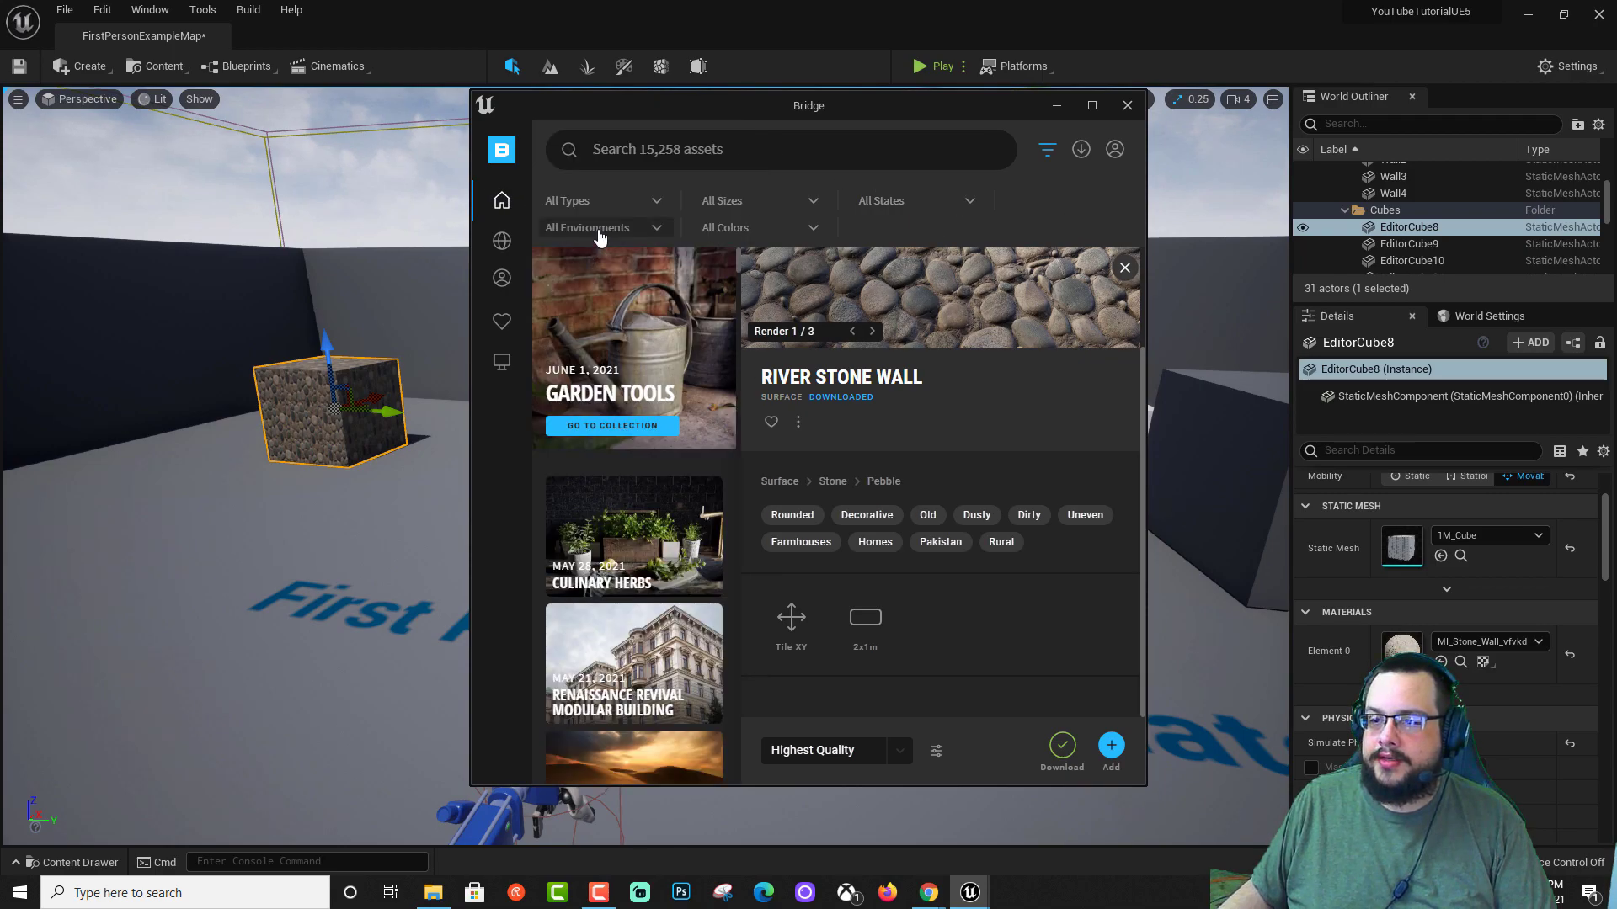
Filter the Bridge assets by the Rural environment and select the Japanese Stone Corner Wall from the latest assets.
click(601, 227)
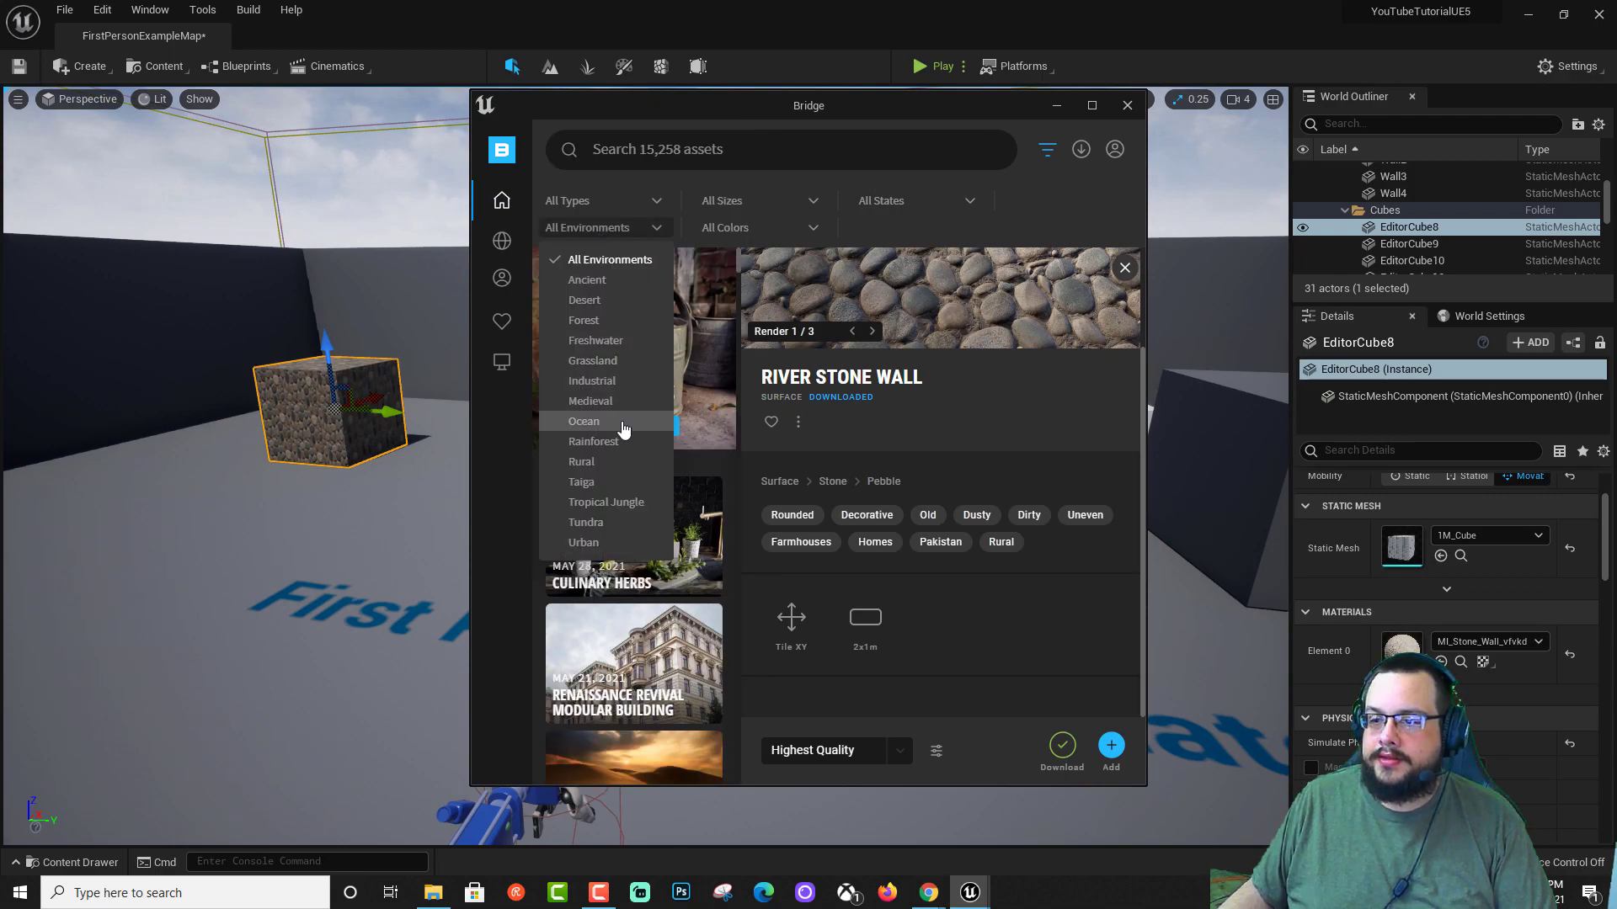
click(583, 461)
scroll(652, 459, down, 5)
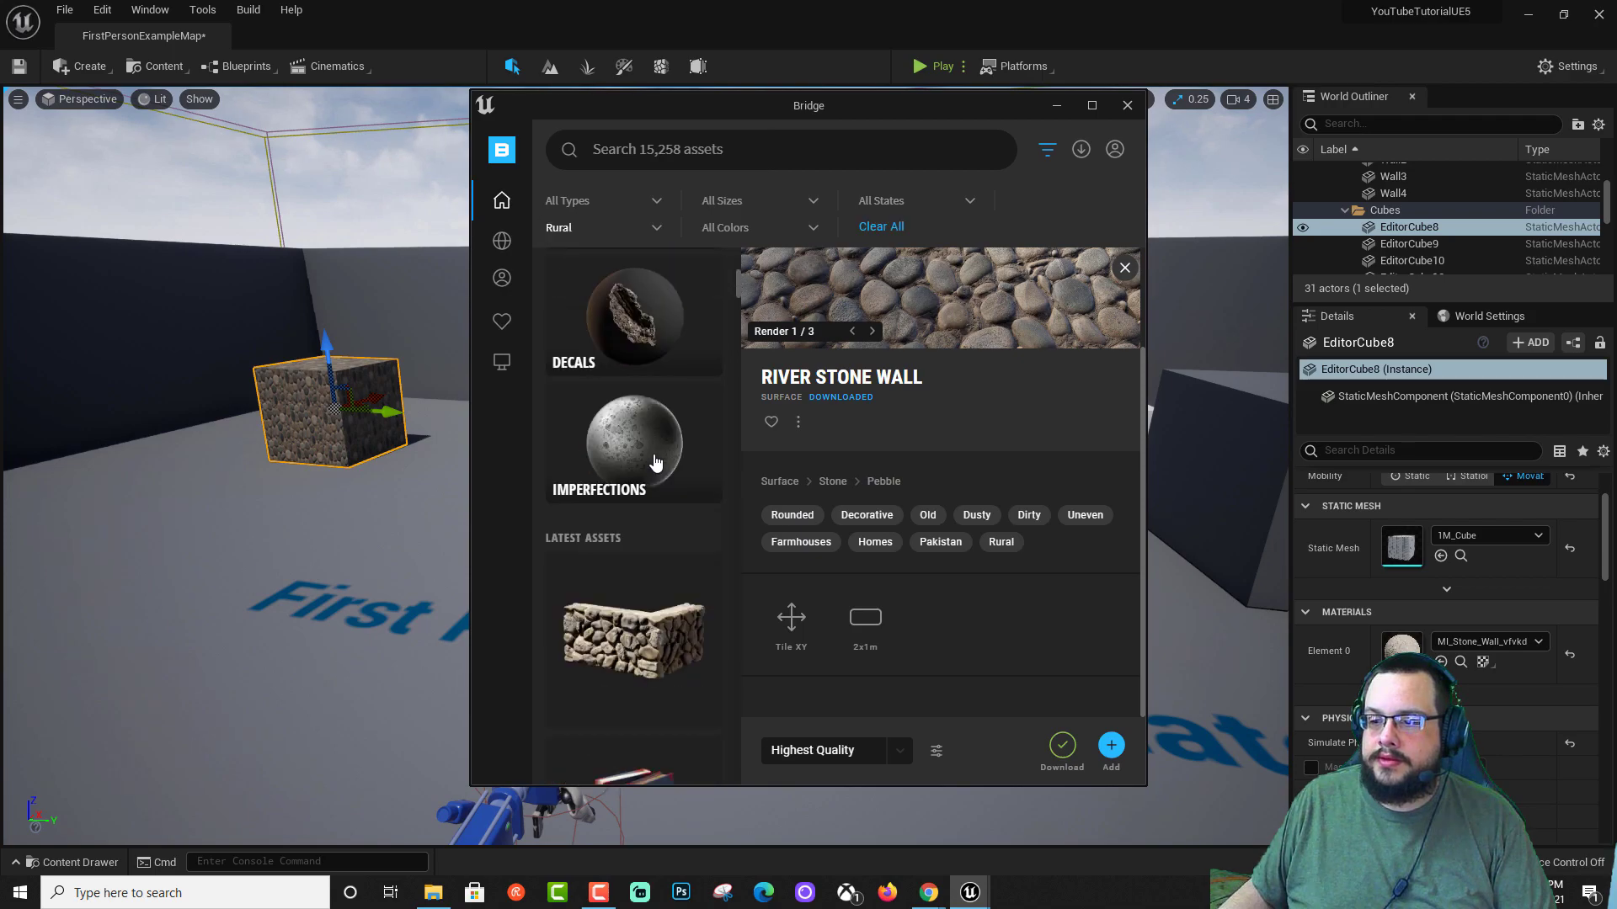
scroll(651, 459, up, 4)
scroll(653, 460, down, 10)
scroll(653, 453, down, 6)
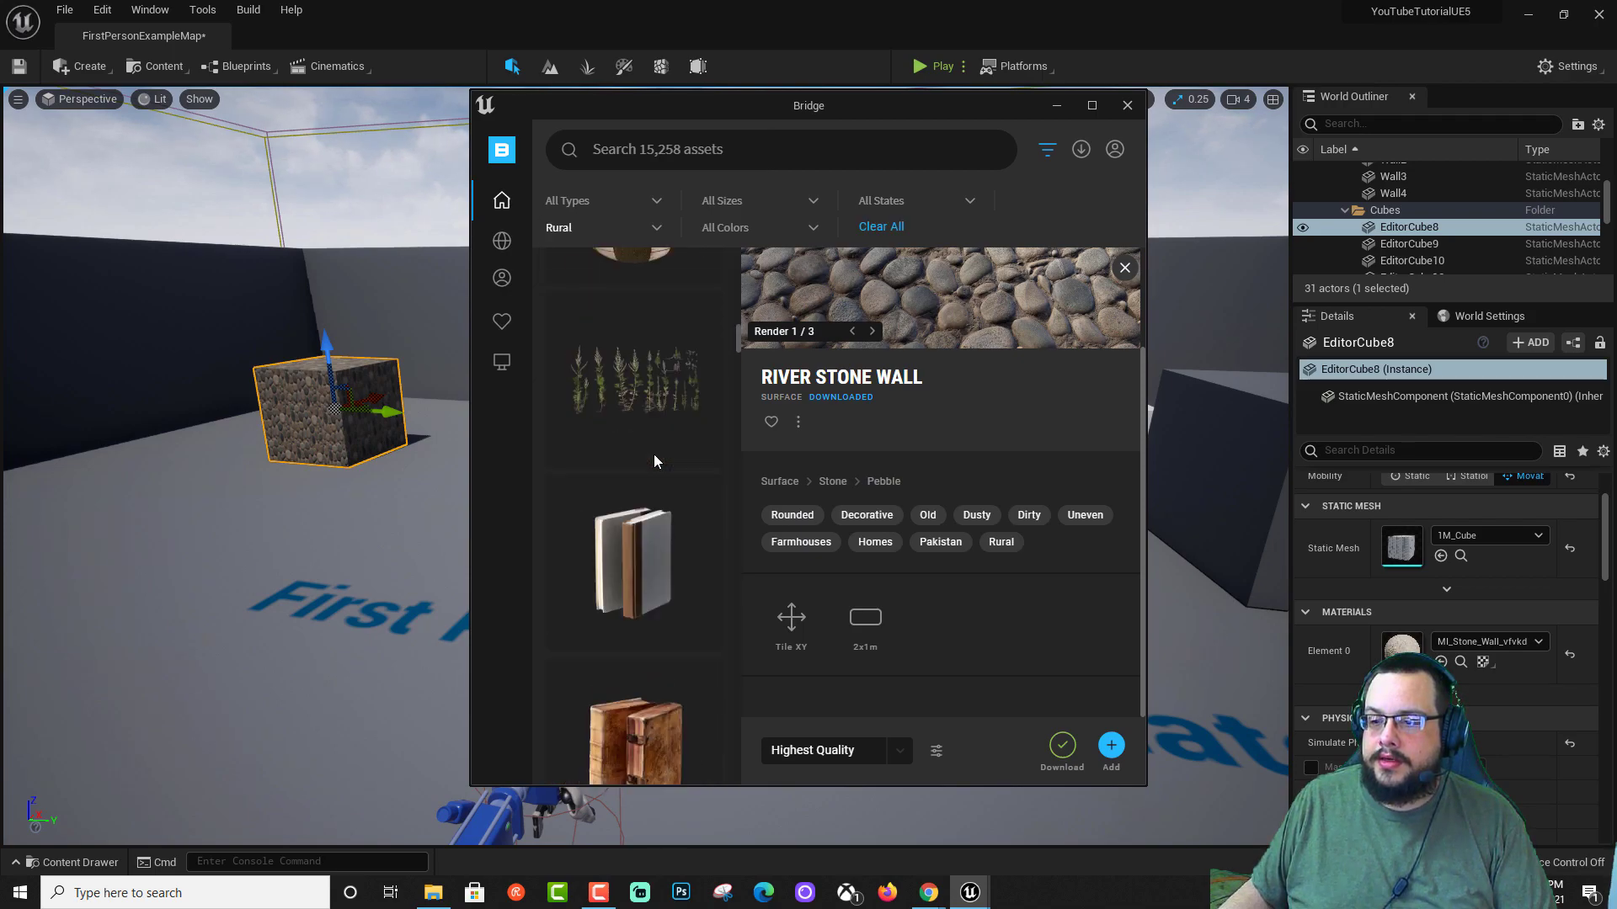
scroll(654, 453, up, 8)
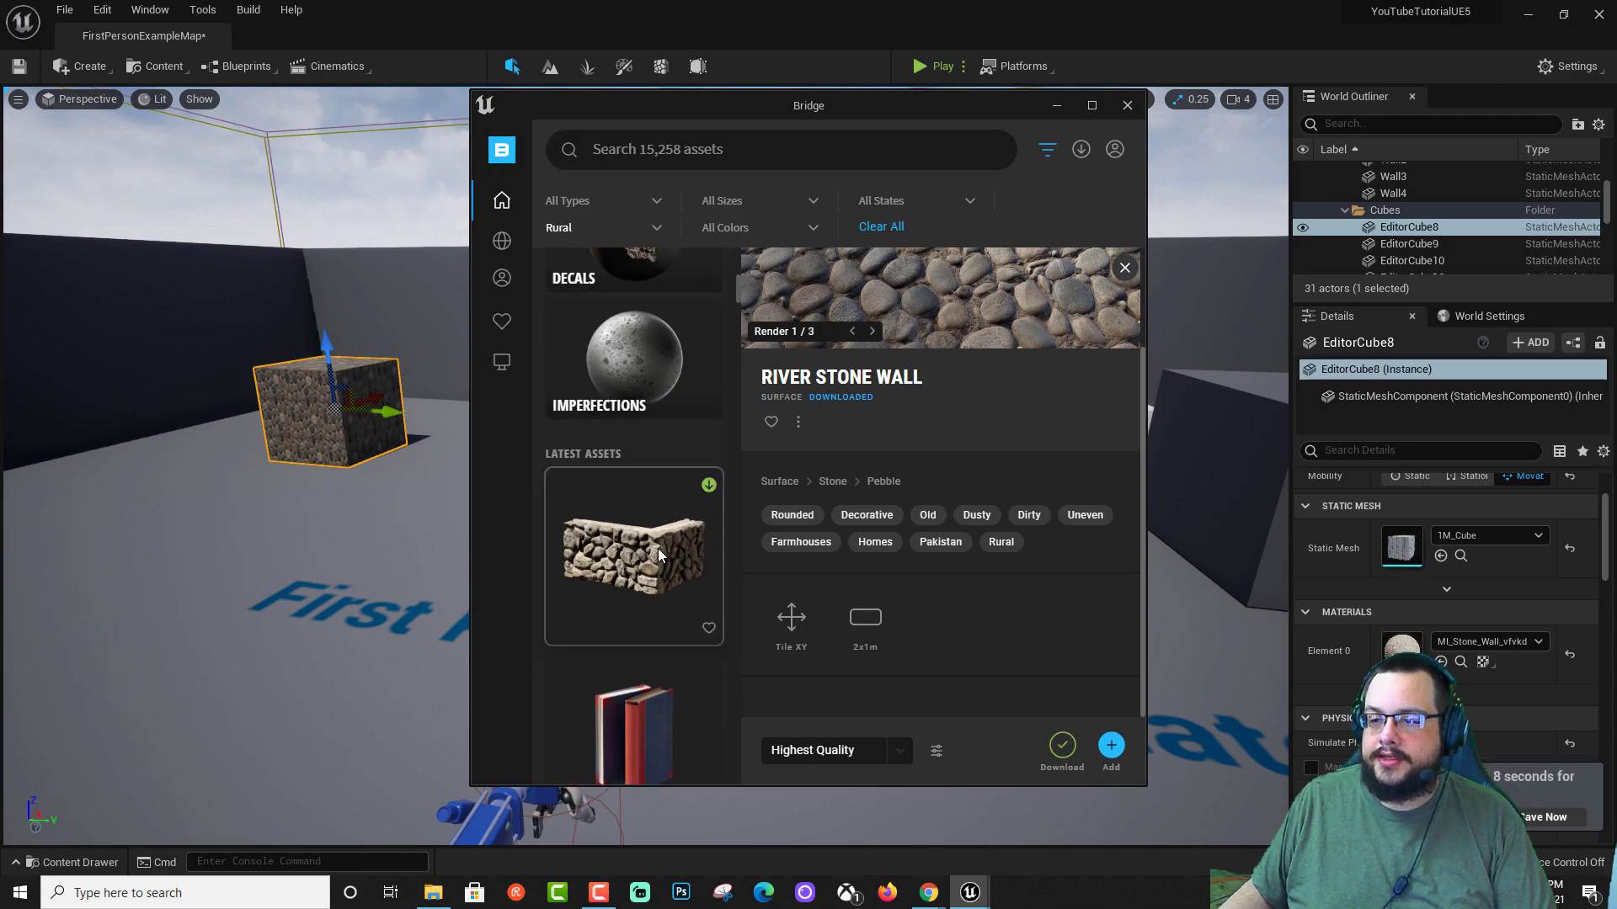
click(658, 547)
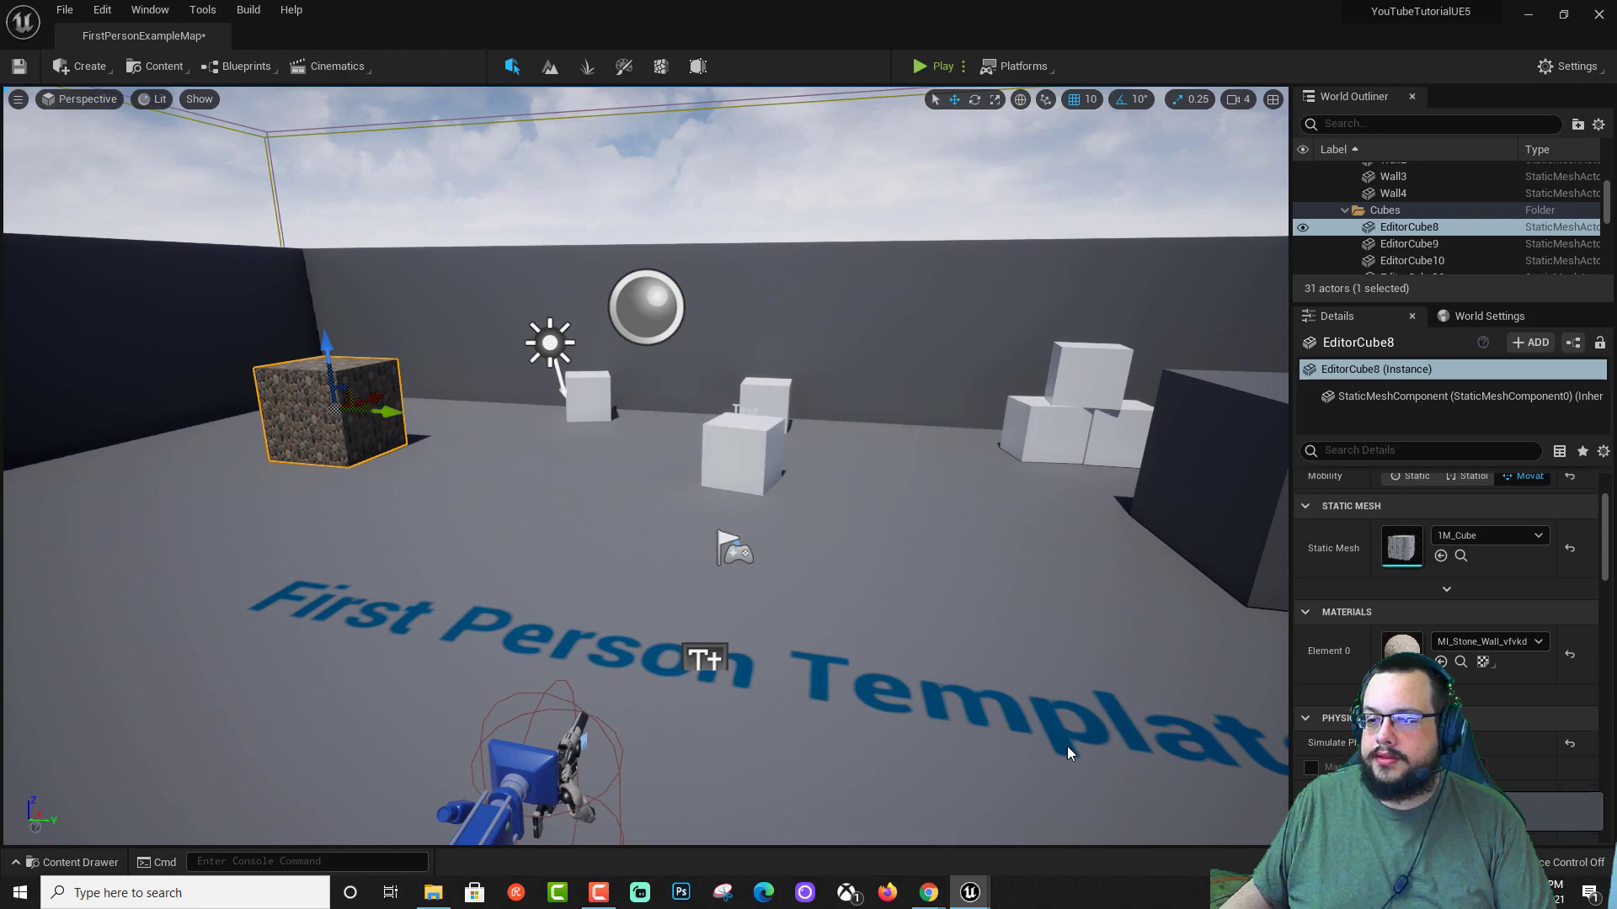
Return to Bridge and add the downloaded Nanite version of the Japanese Stone Corner Wall to the project.
mouse_move(970, 893)
click(1058, 846)
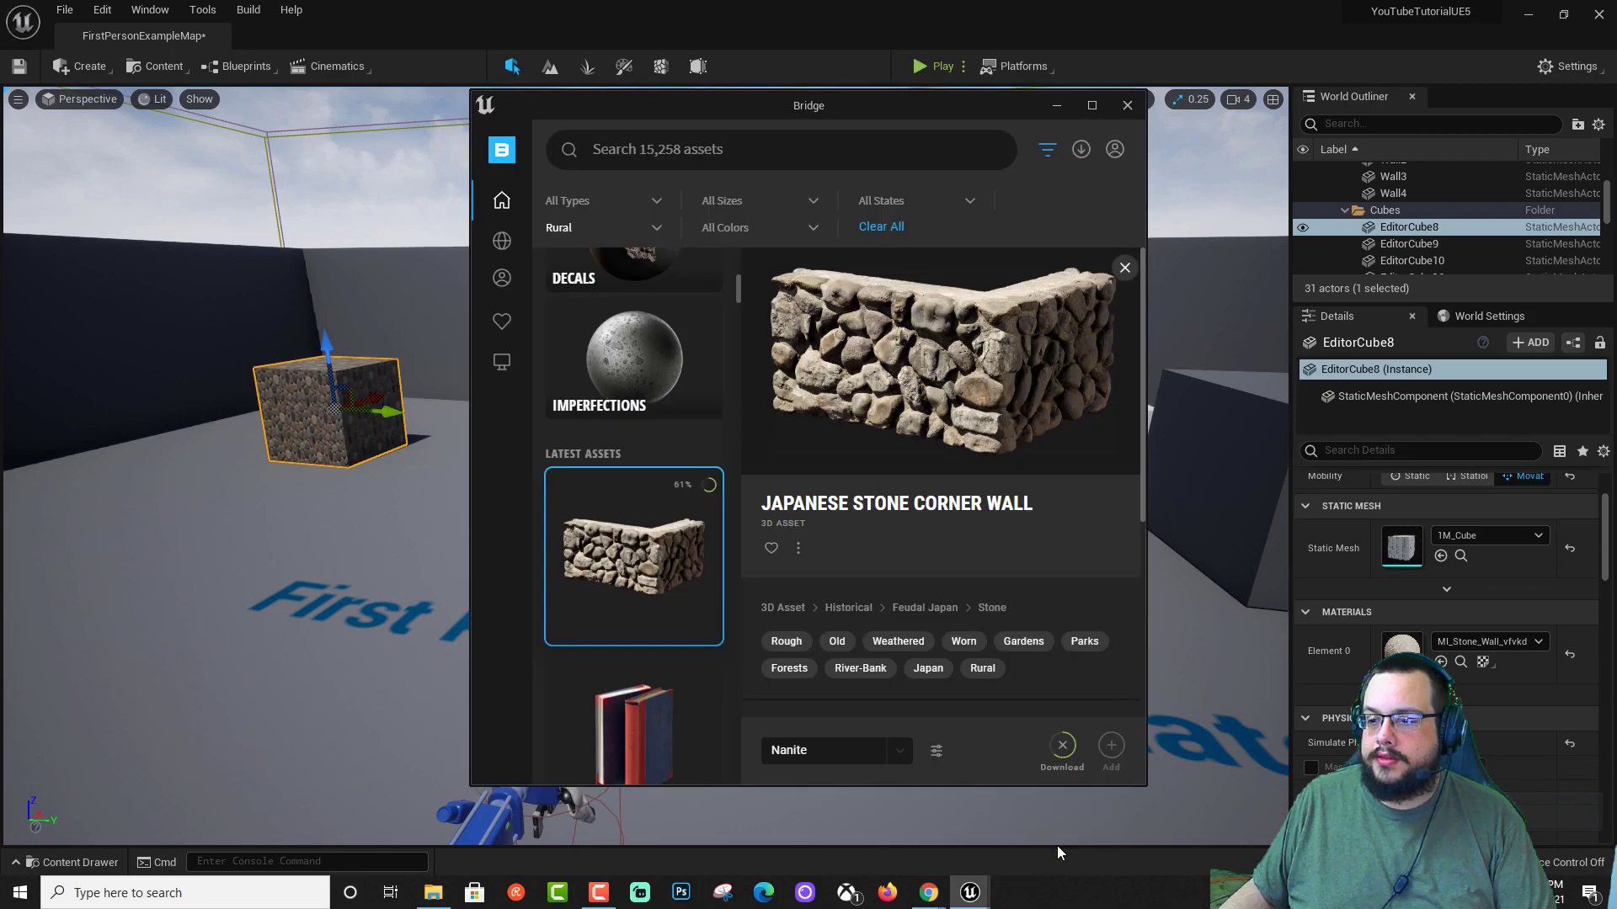
click(1111, 746)
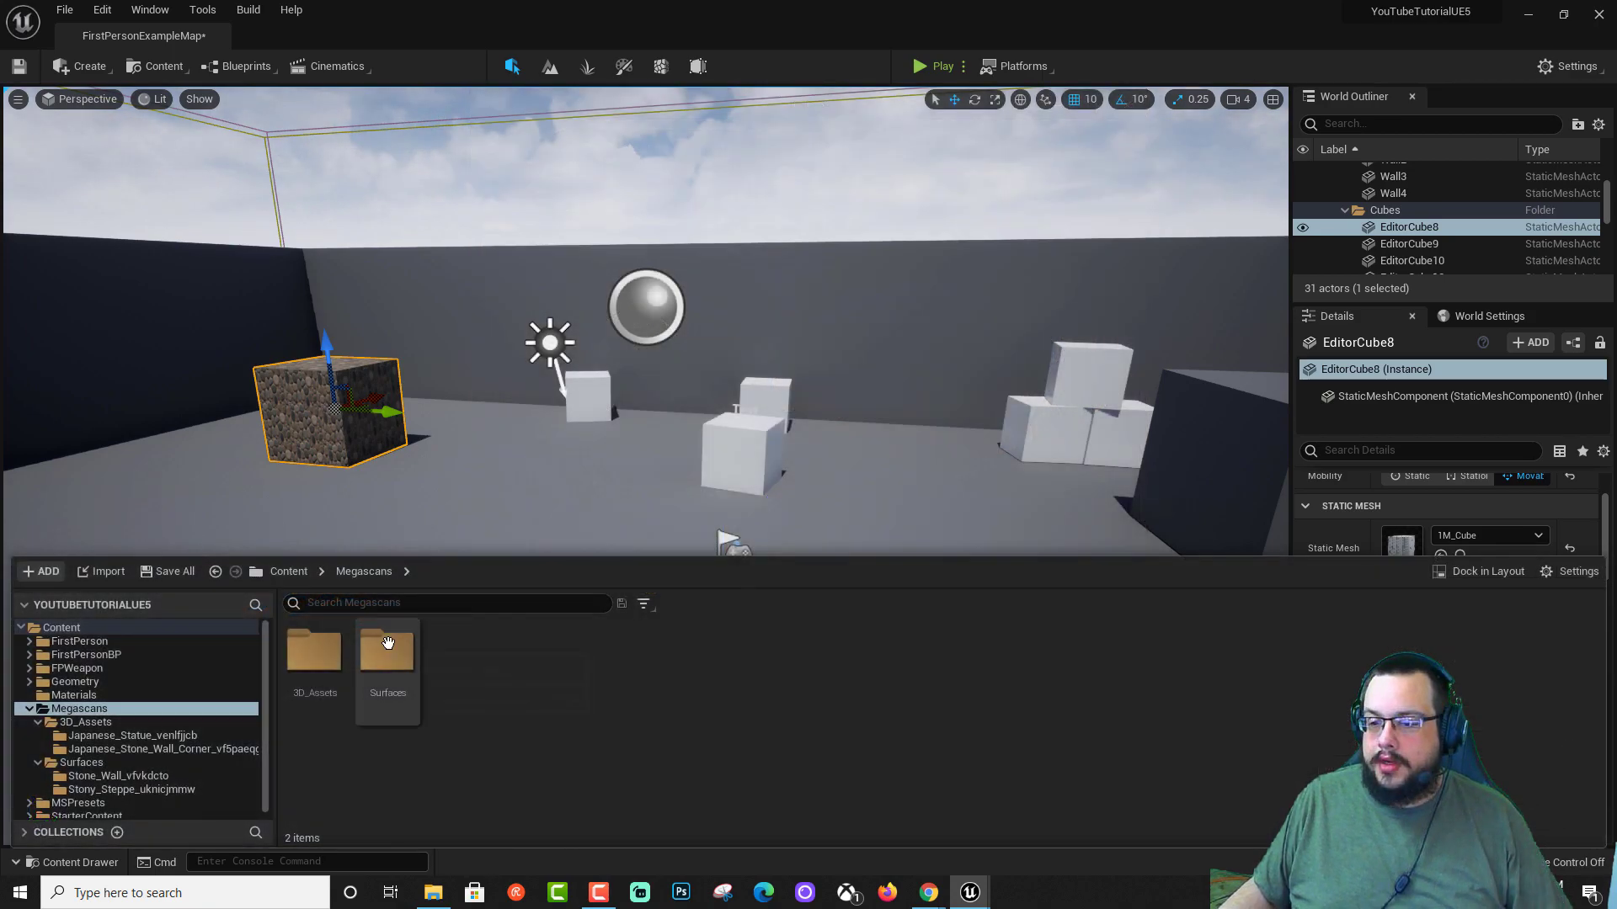
Open the Japanese_Stone_Wall_Corner_vf5paeqga folder under Megascans > 3D_Assets and close Bridge.
double_click(314, 653)
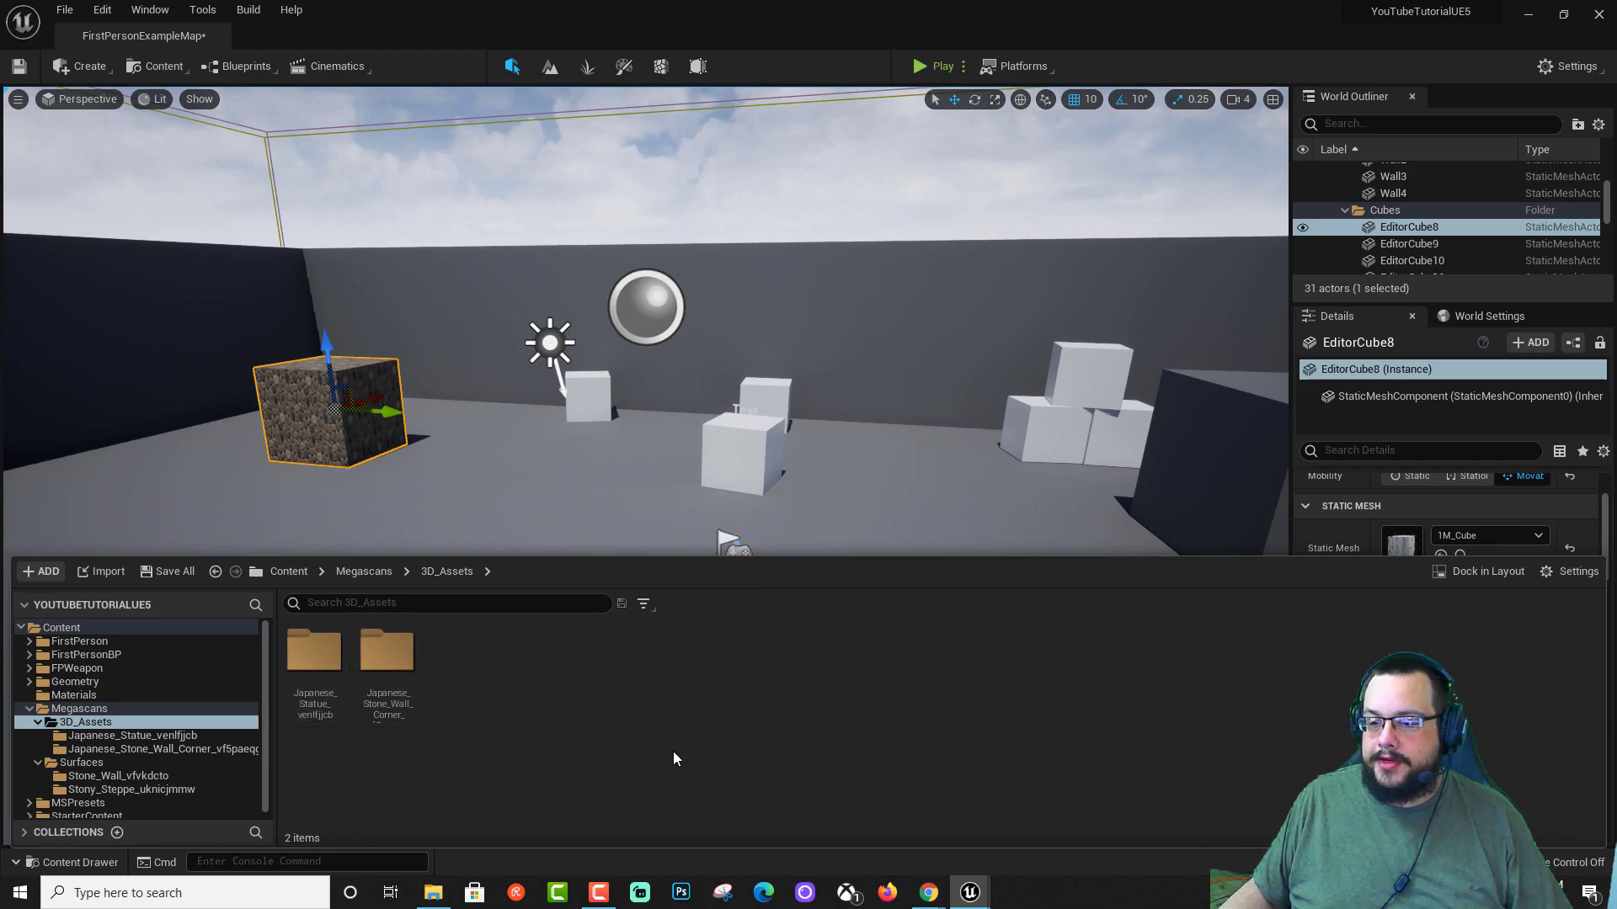
double_click(396, 657)
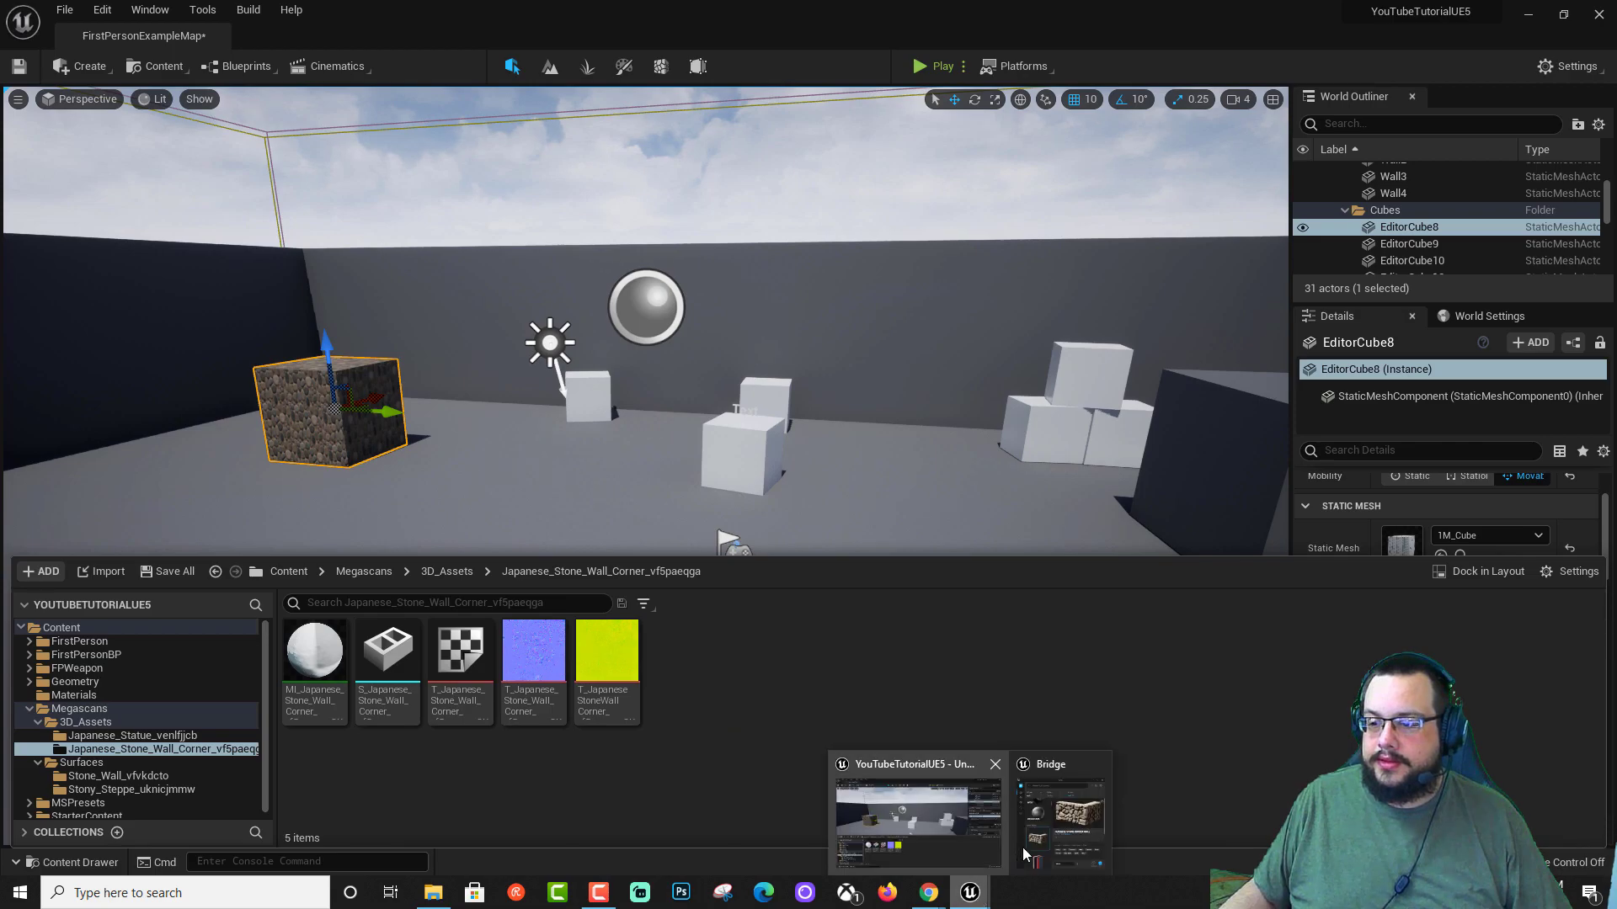
click(1050, 829)
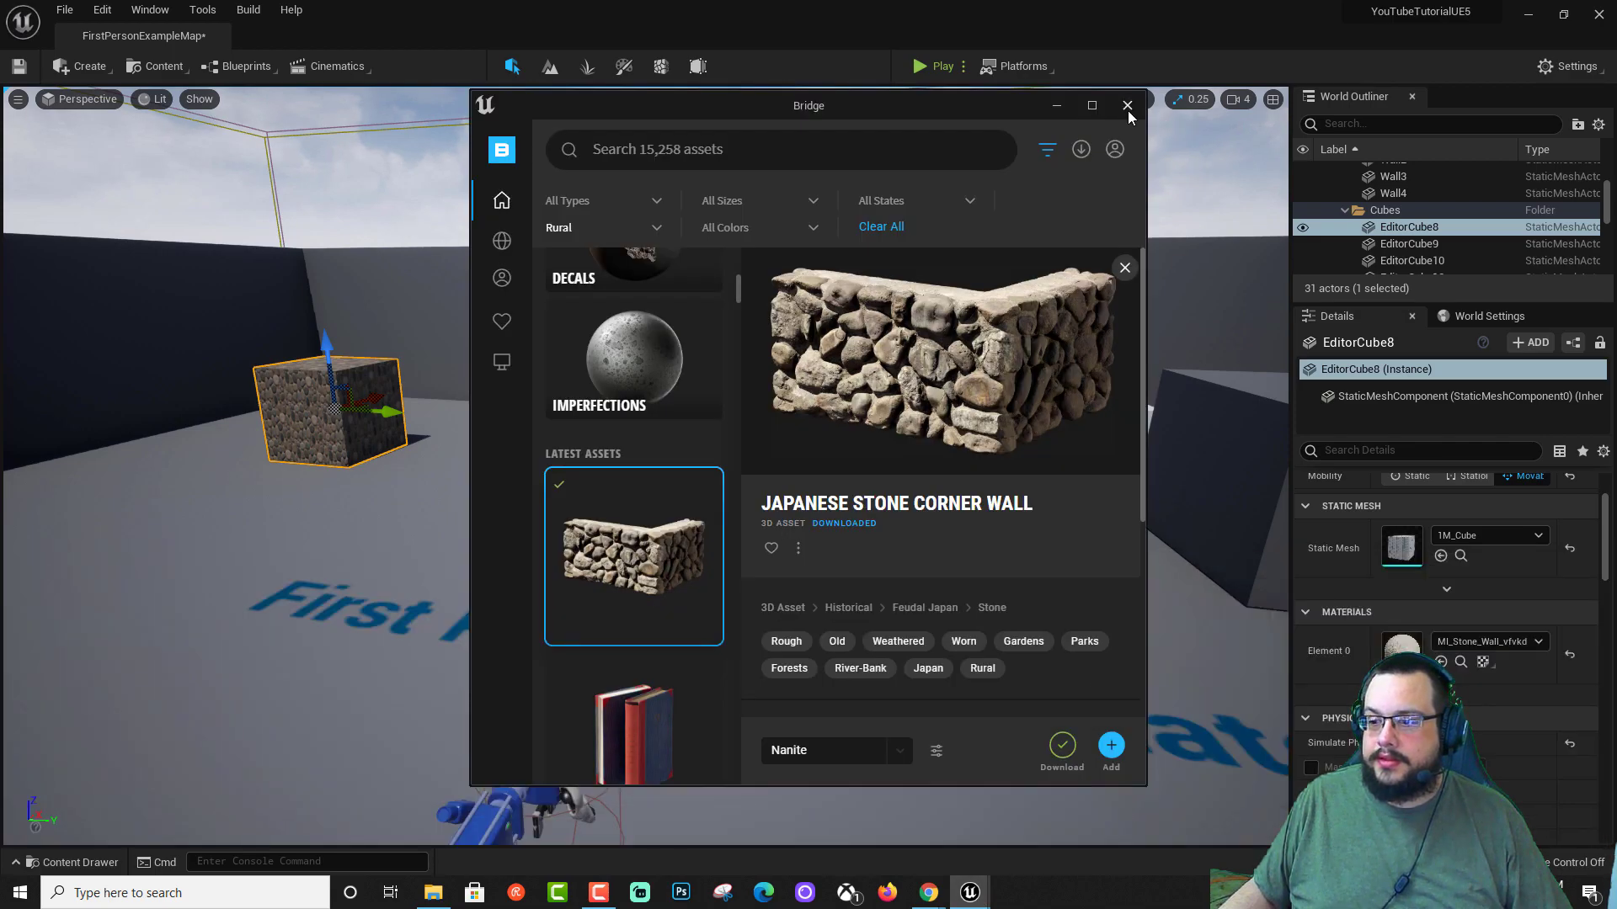
click(1128, 105)
Place the S_Japanese_Stone_Wall_Corner_vf5paeqga_high_Var1 static mesh on the level floor near the stone-textured cube and inspect it up close.
click(80, 862)
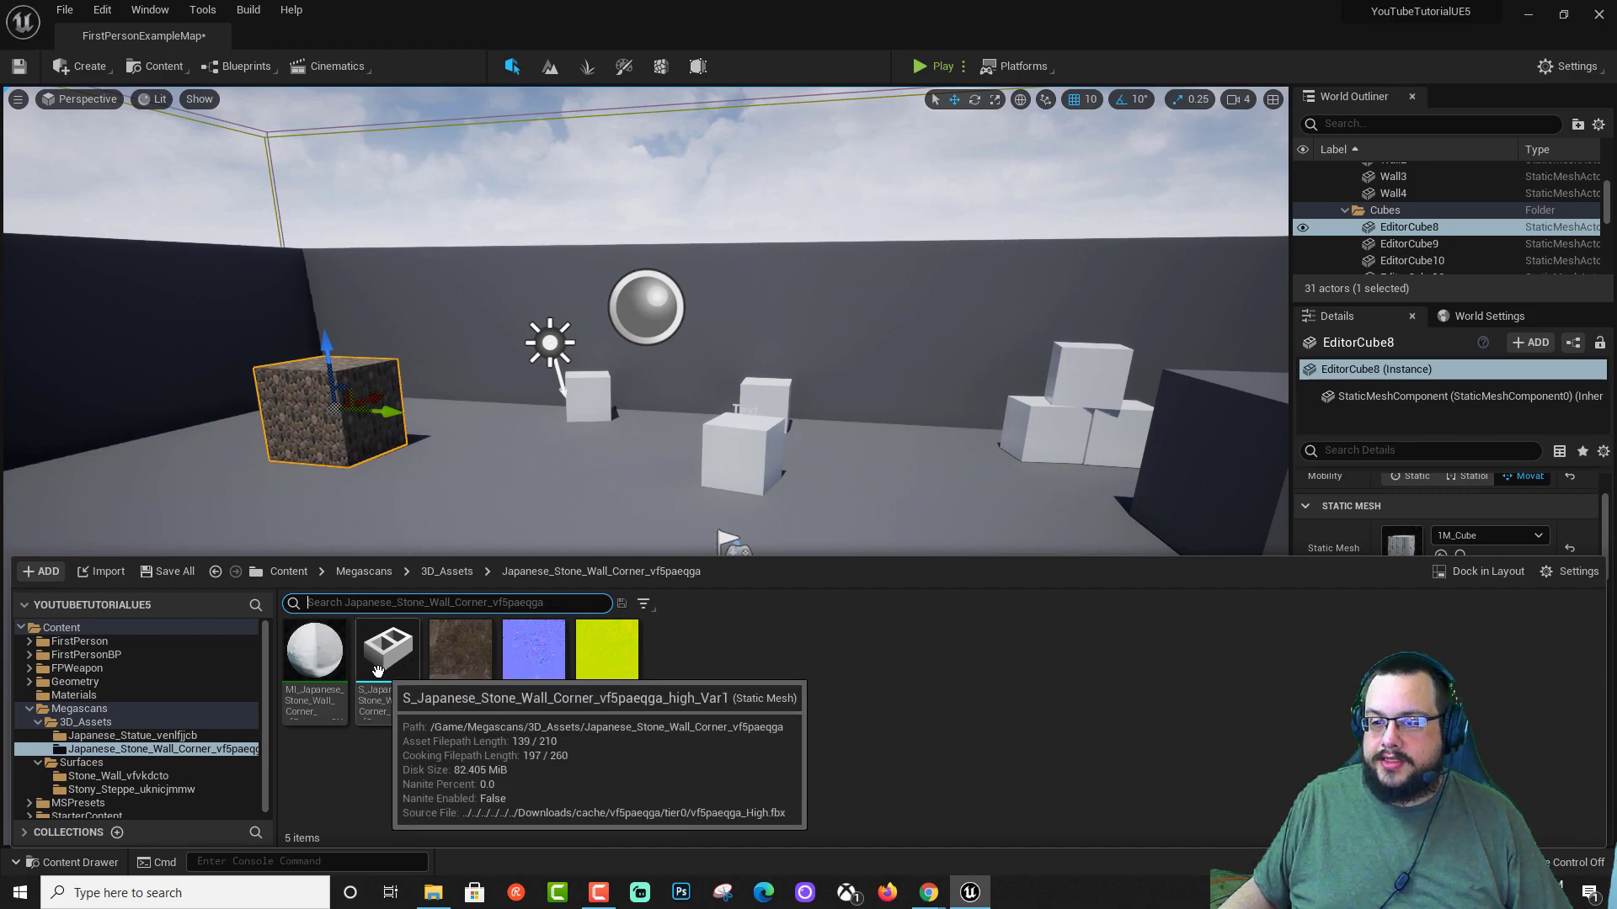
drag(389, 666, 476, 499)
key(f)
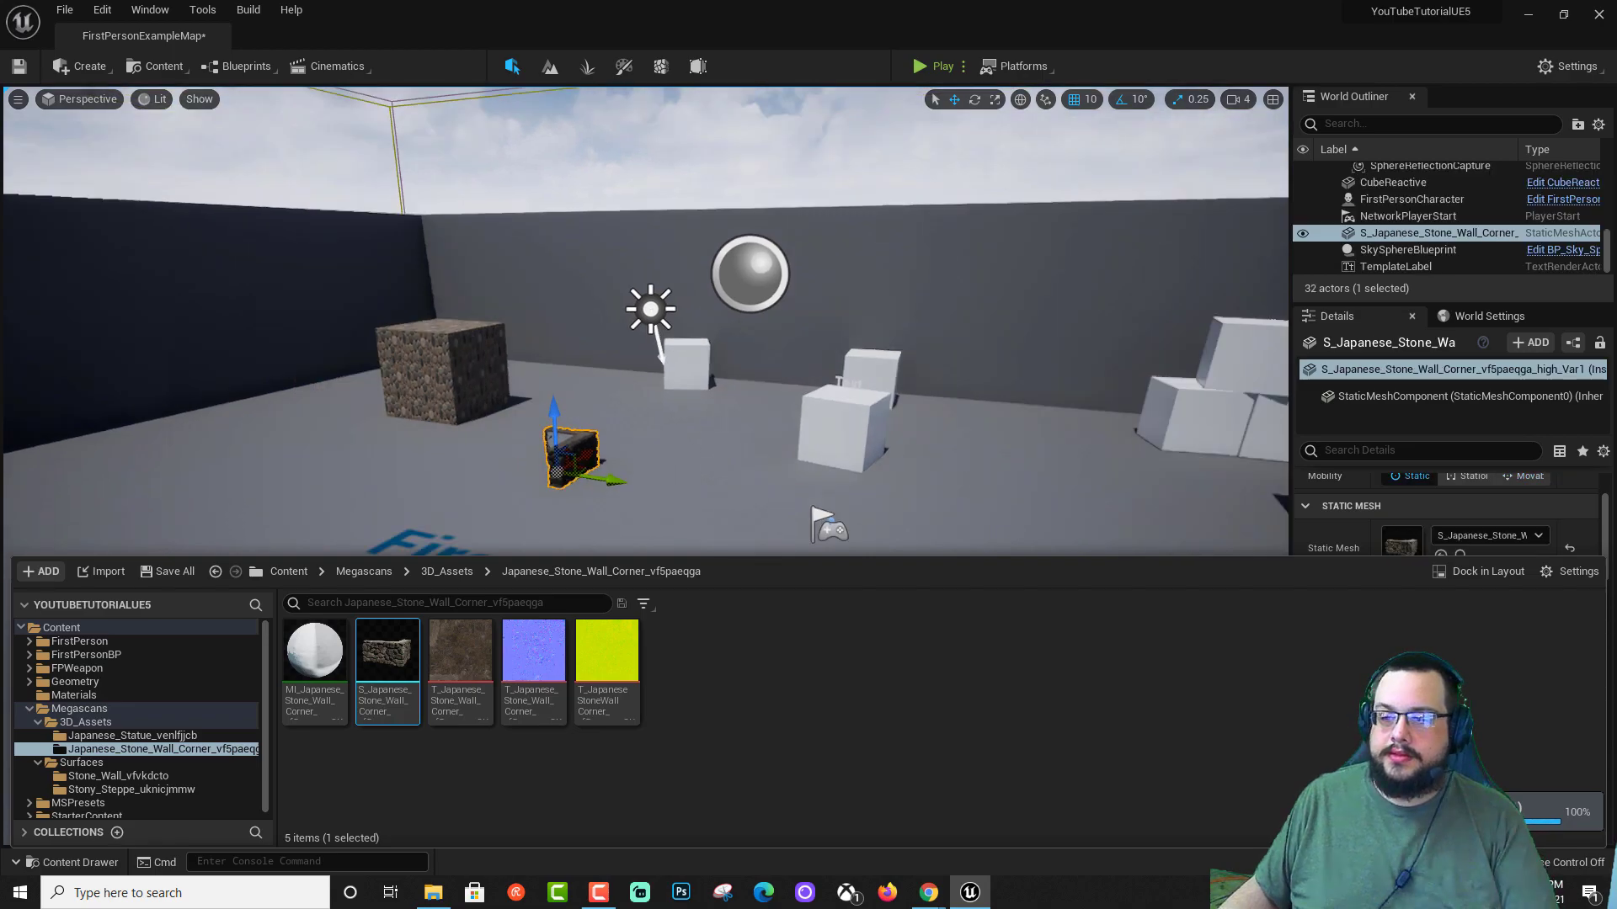
right_drag(476, 499, 590, 505)
right_drag(725, 327, 779, 337)
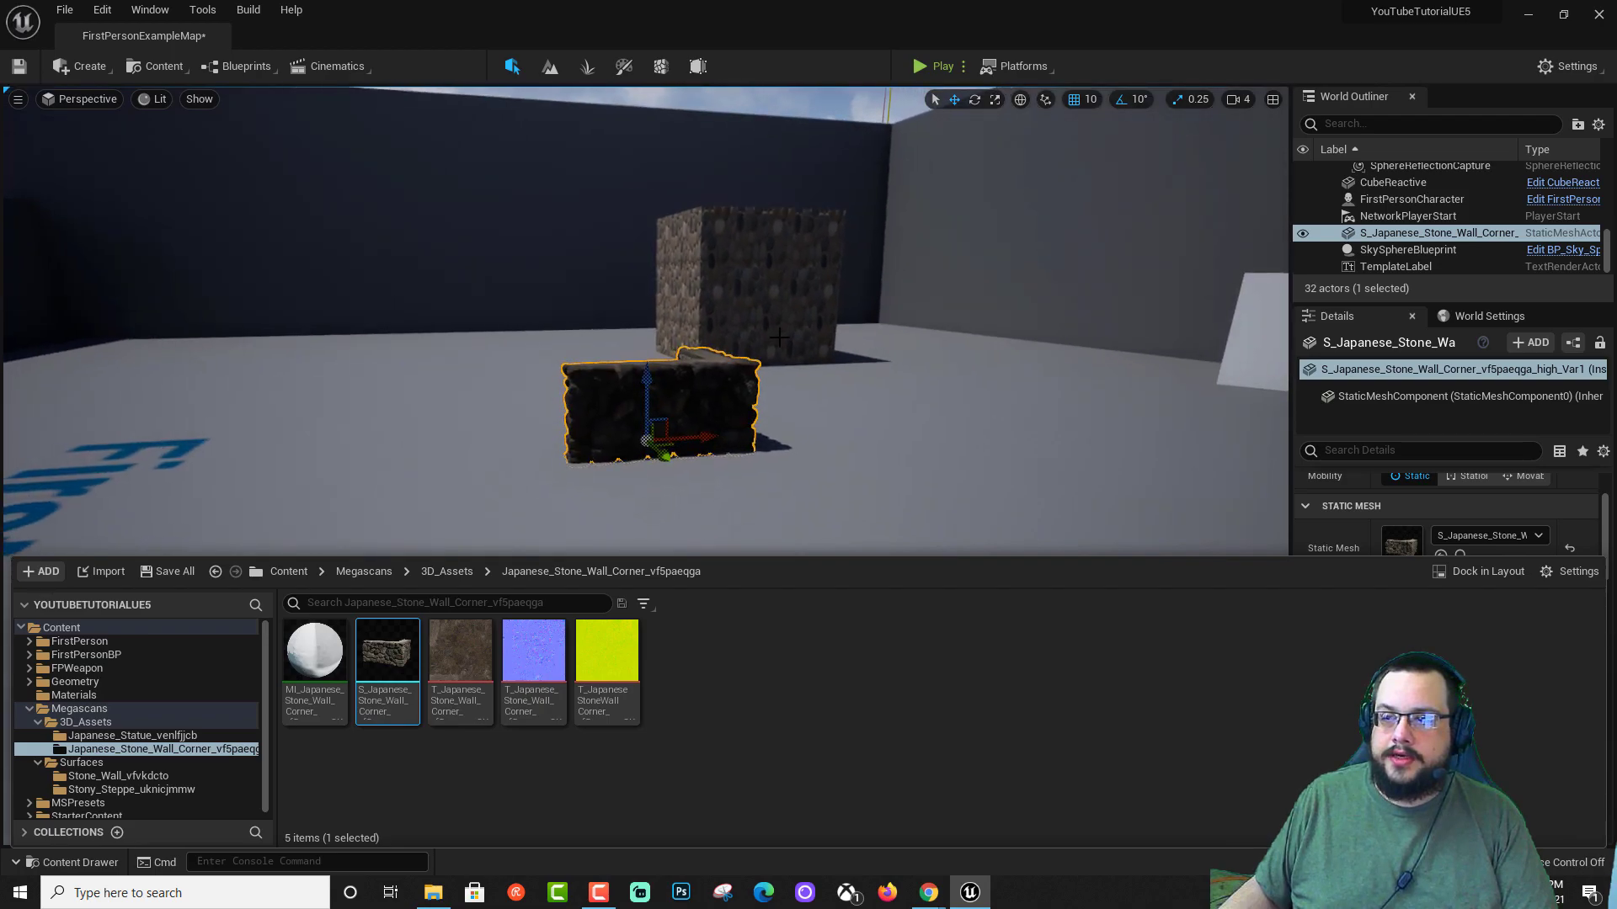
Rotate the placed Japanese stone wall corner about its vertical axis and inspect its stone face.
click(975, 98)
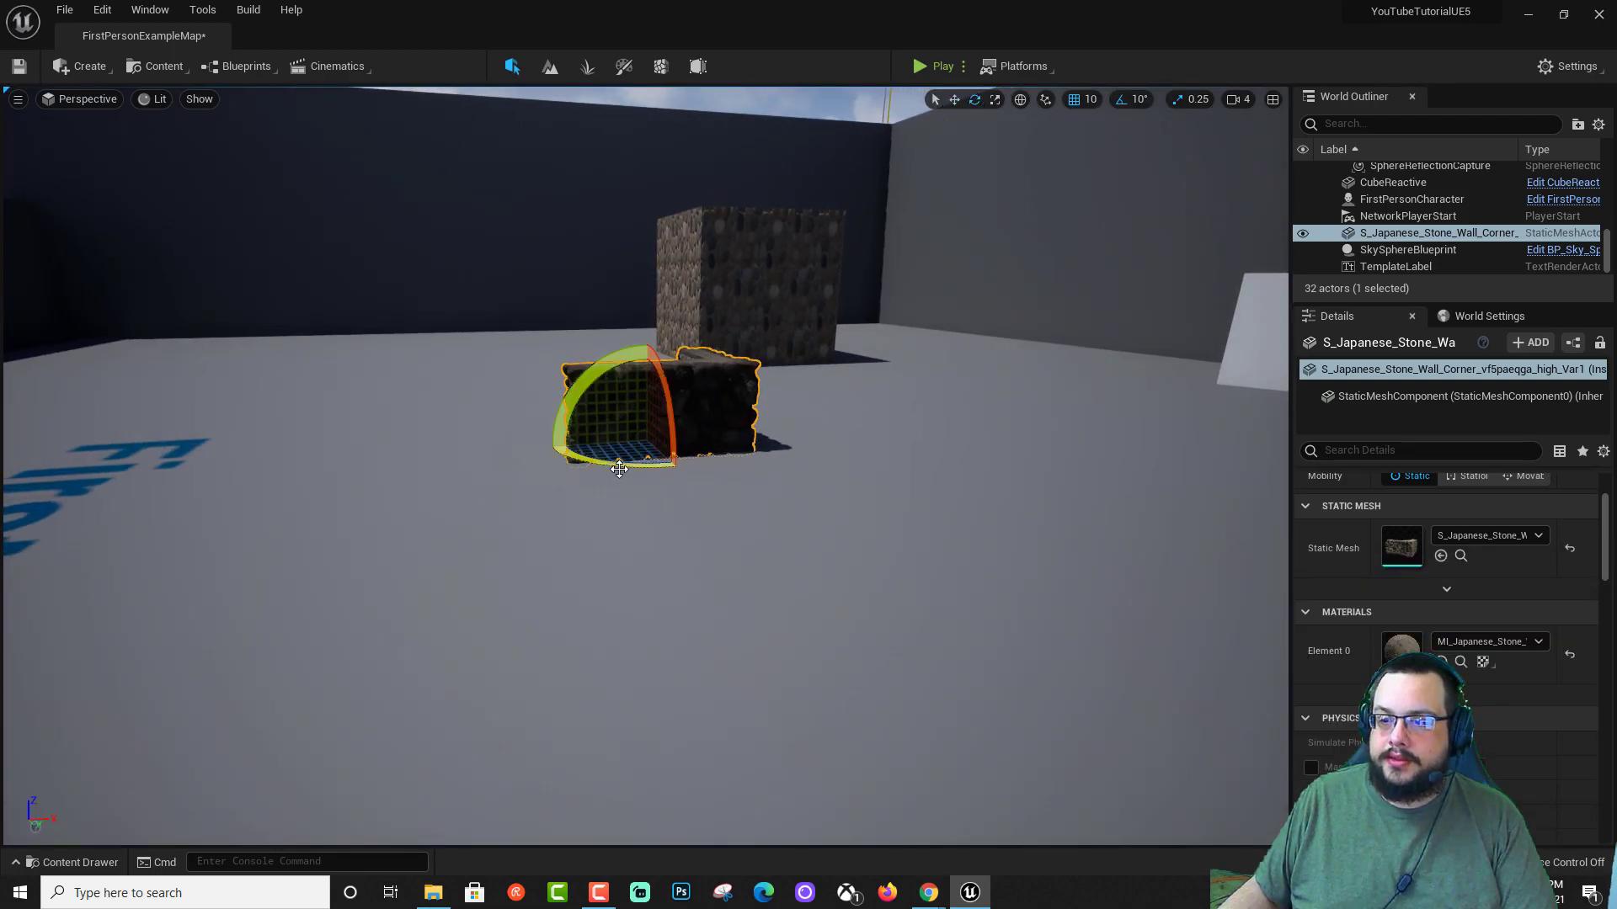
mouse_move(619, 469)
mouse_down()
mouse_move(758, 462)
mouse_move(607, 480)
mouse_up()
right_drag(816, 465, 851, 463)
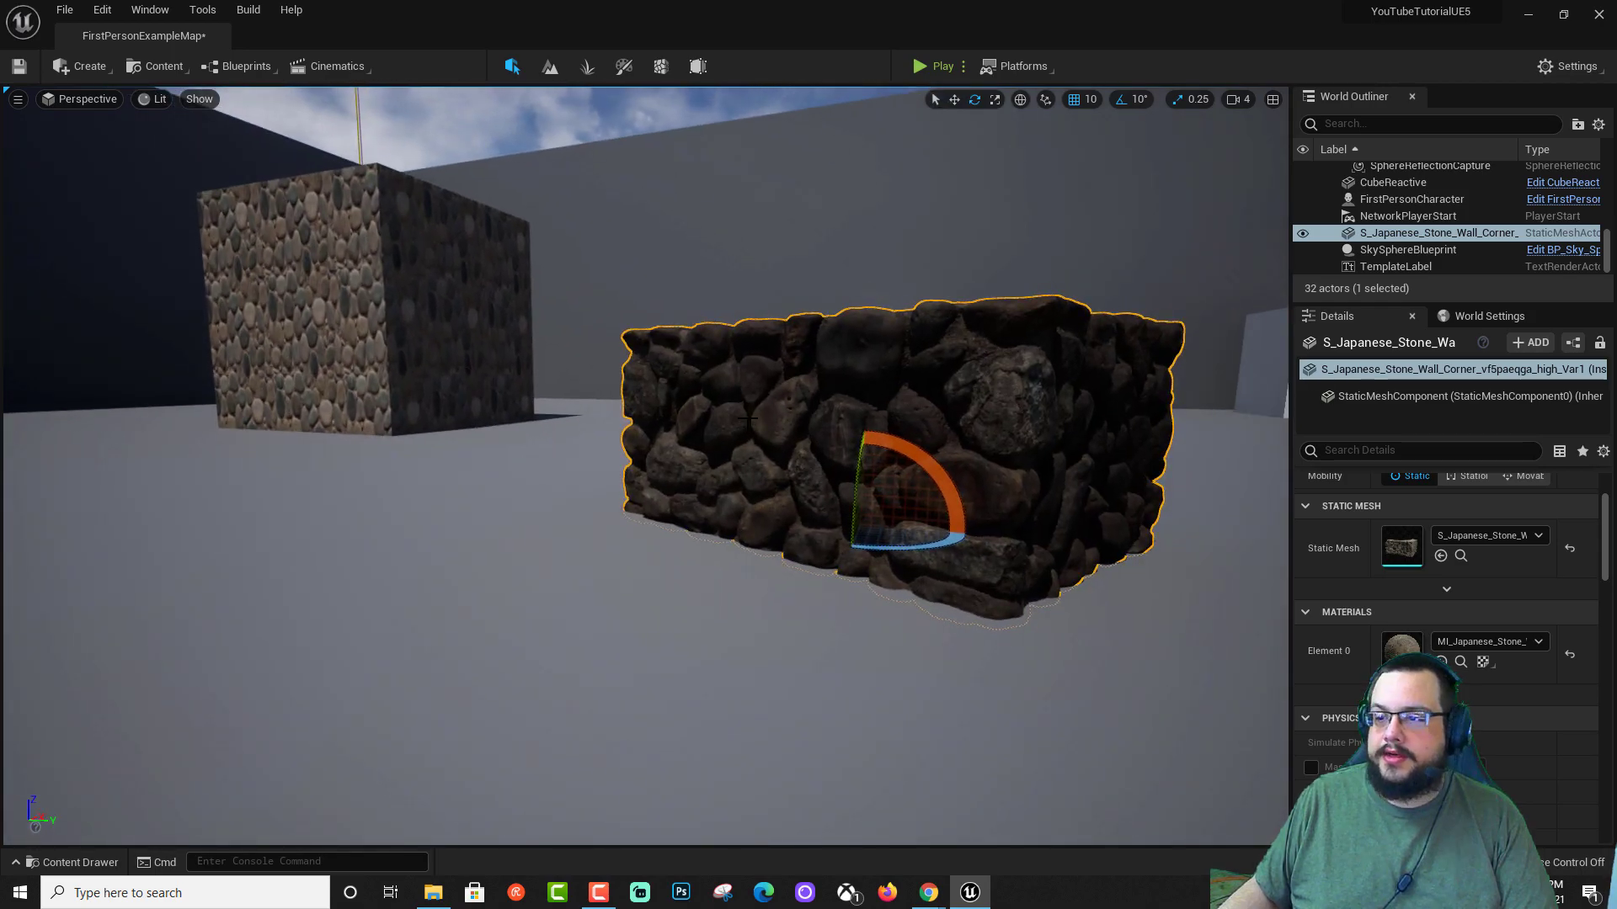
Scale the Japanese stone wall corner uniformly to 2.0 on the X, Y and Z axes.
click(243, 321)
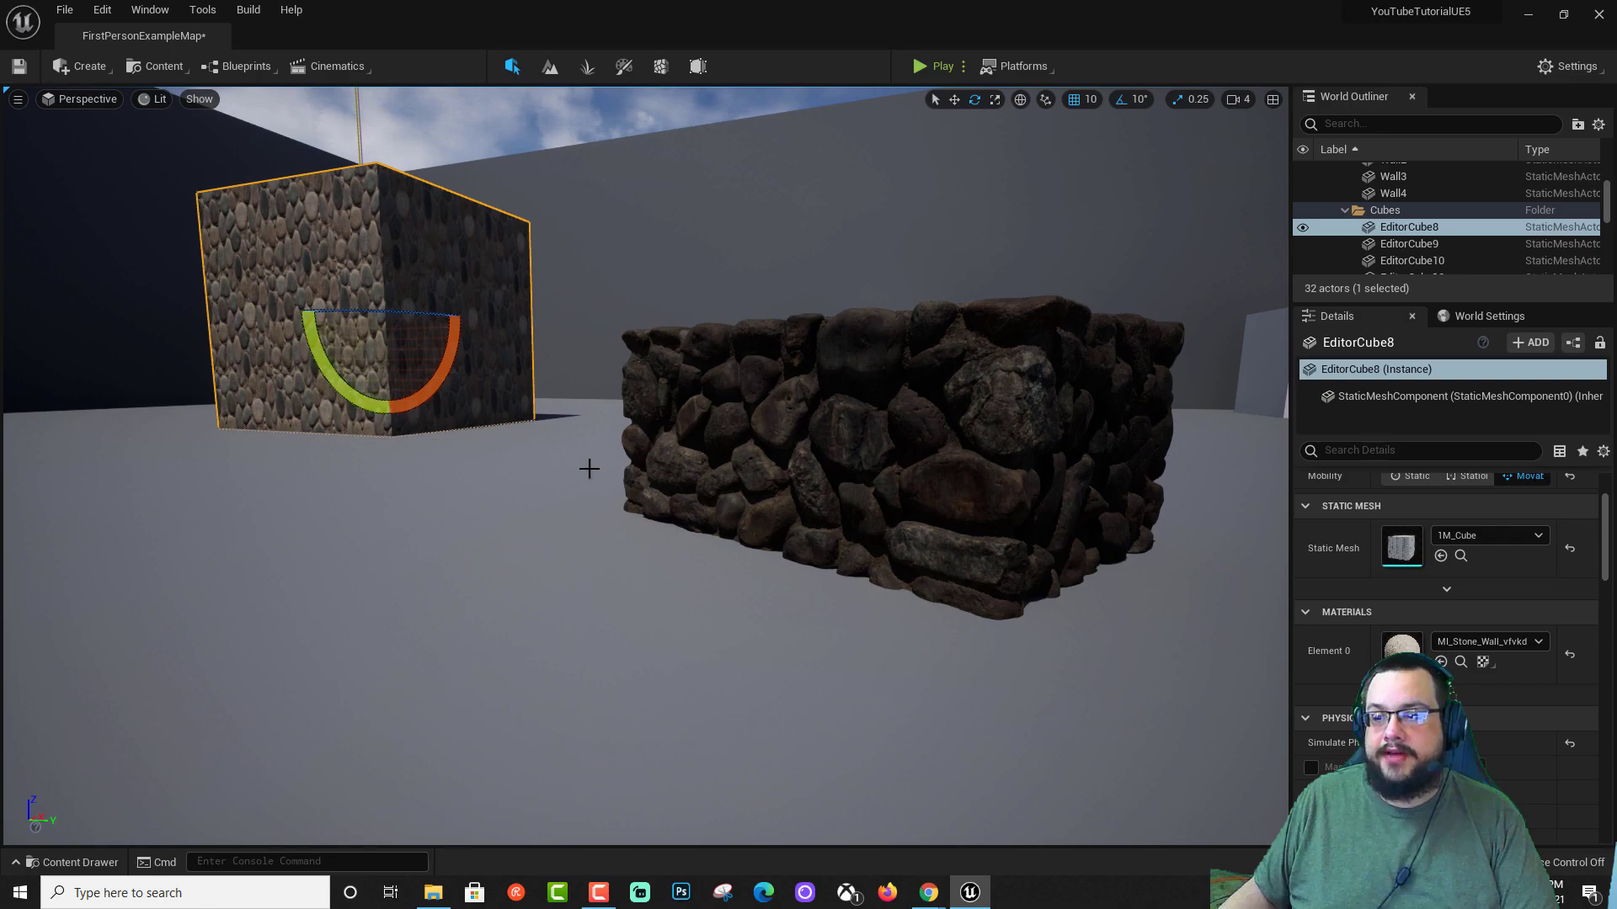
right_drag(544, 385, 645, 392)
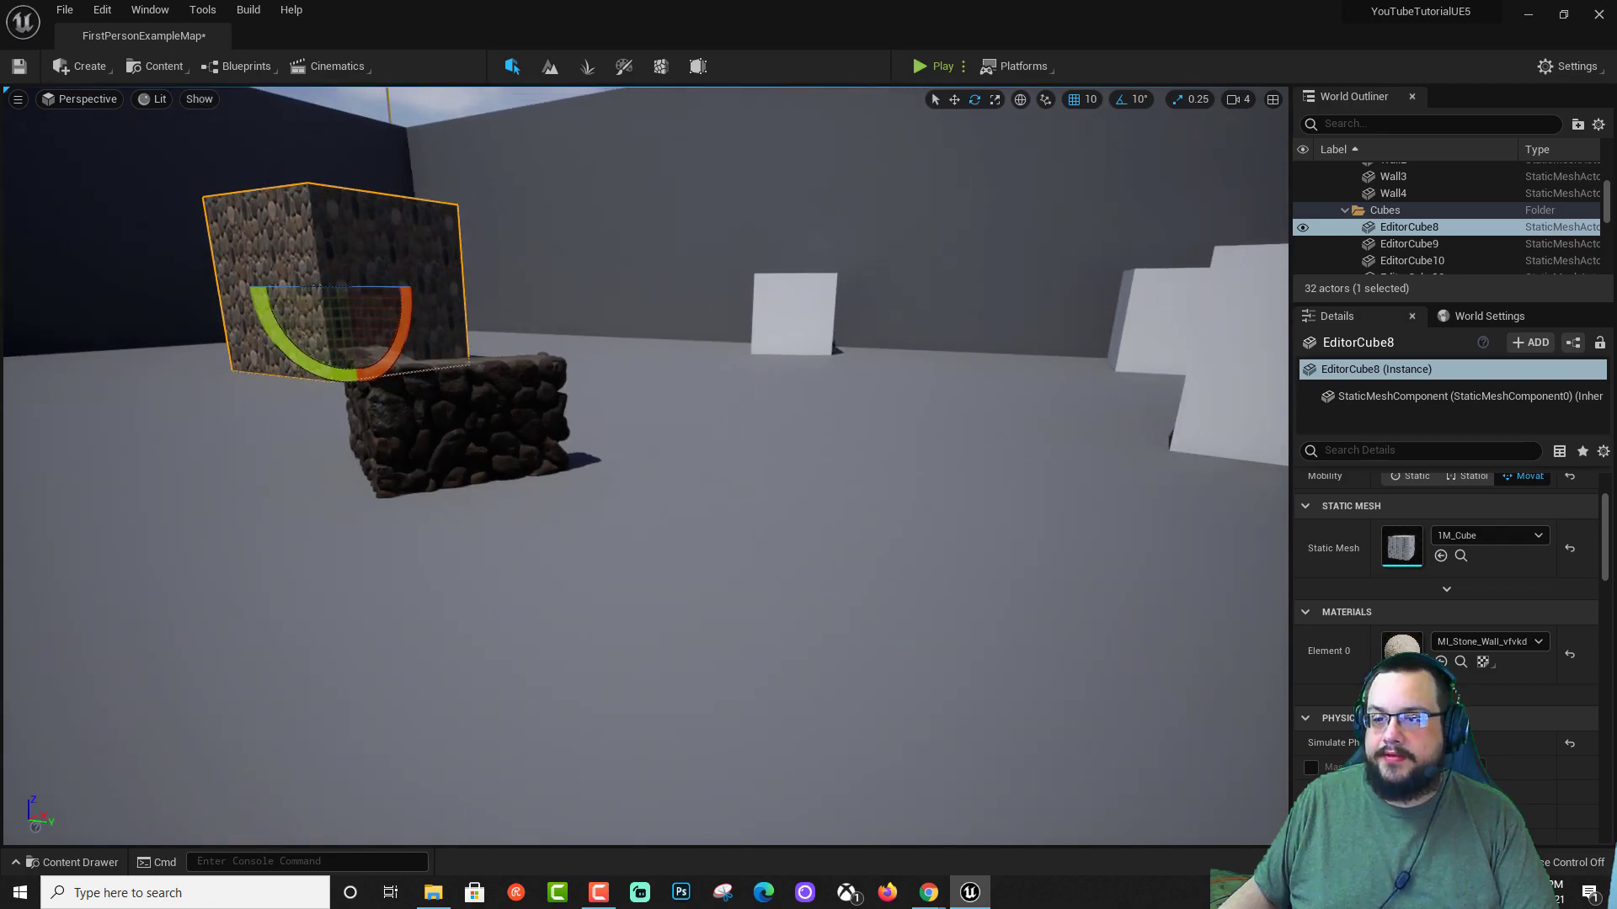
click(496, 416)
scroll(1437, 540, up, 2)
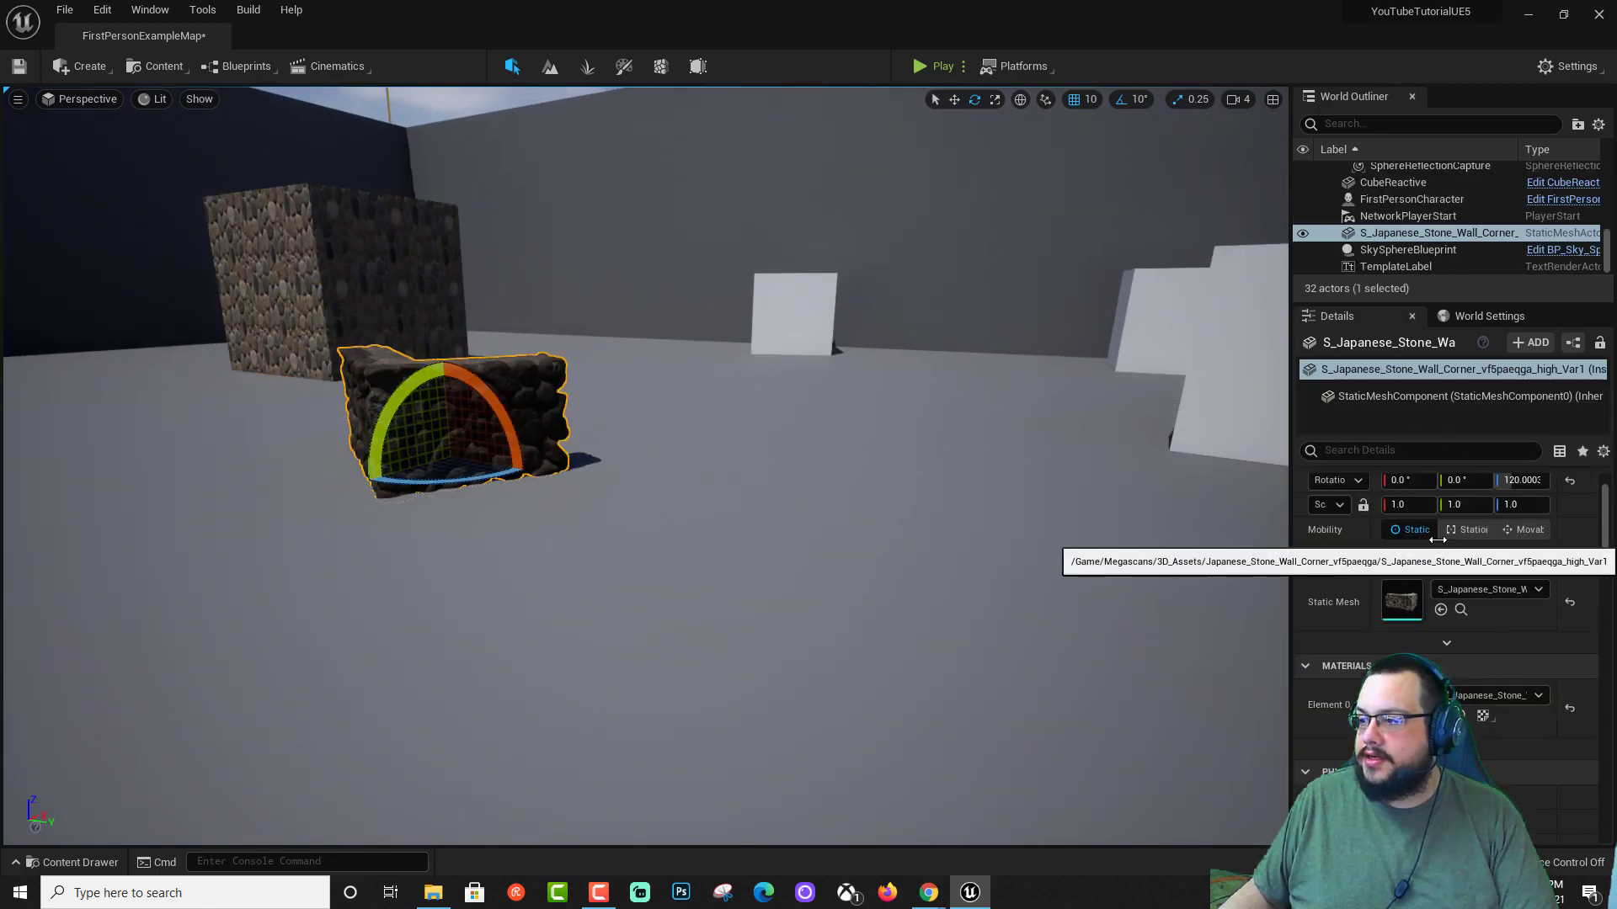
scroll(1438, 539, up, 2)
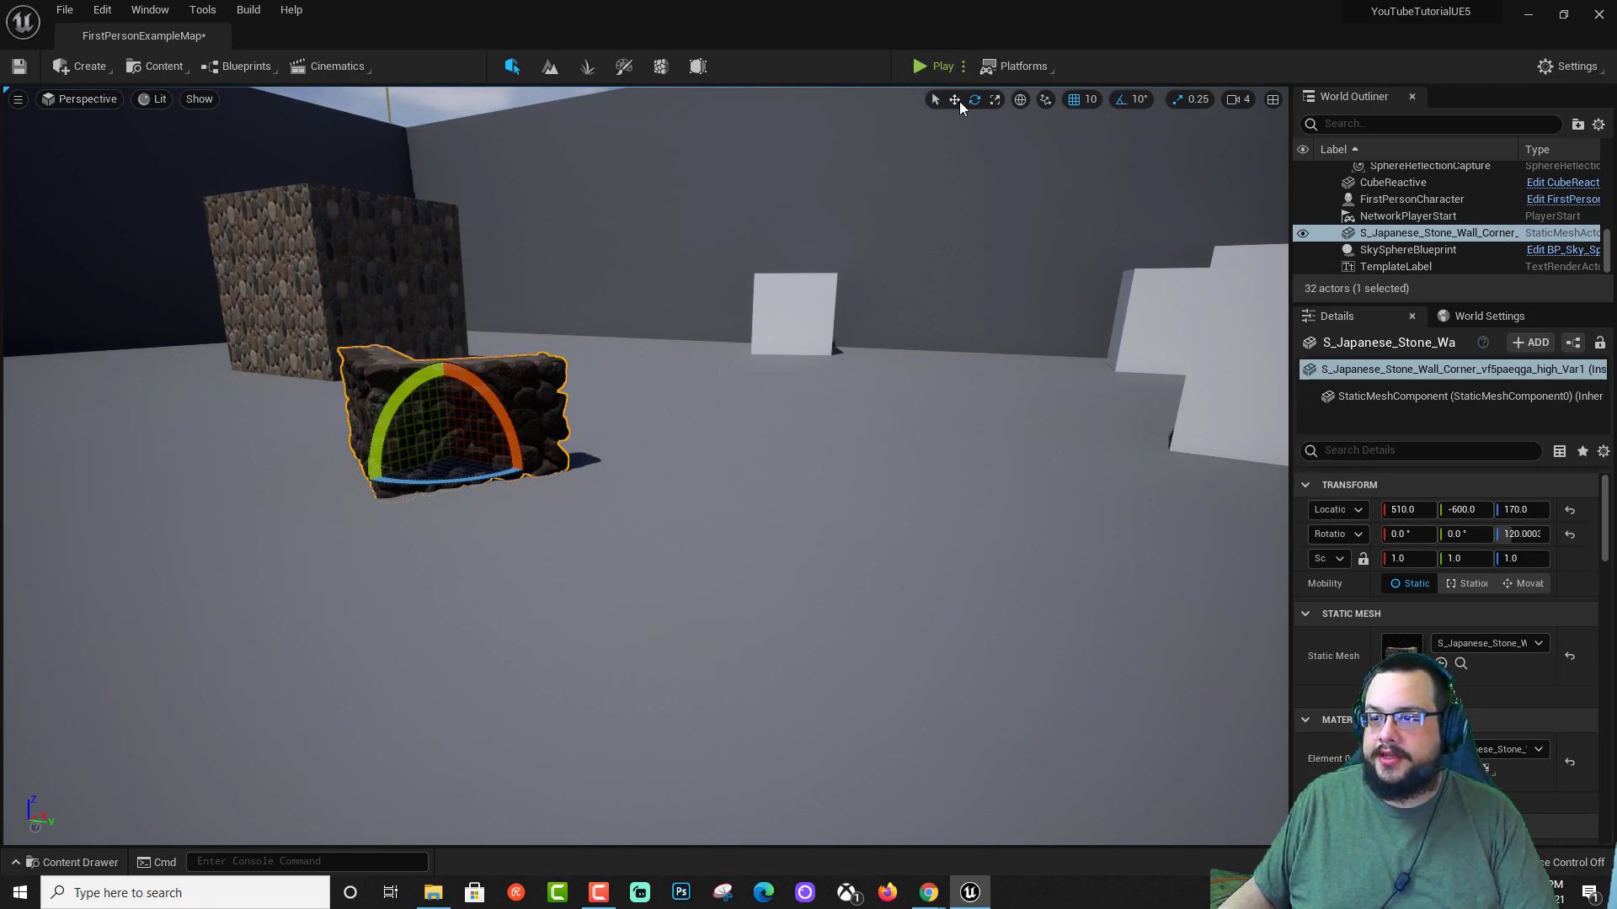
click(955, 101)
click(1431, 560)
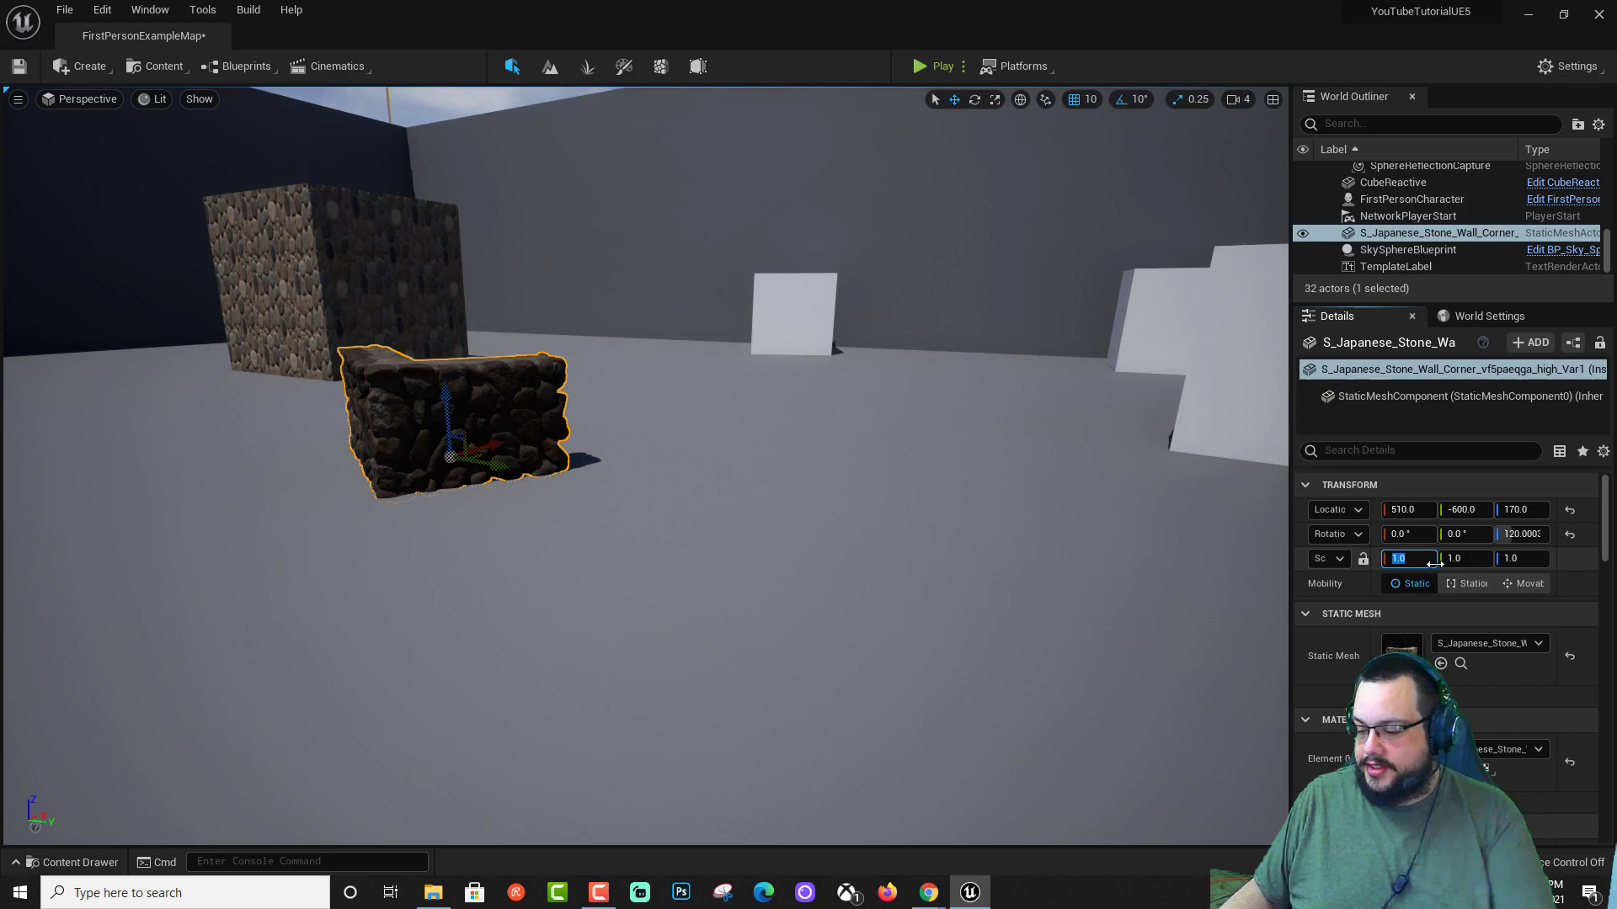
text(2)
key(Tab)
text(2)
key(Tab)
text(2)
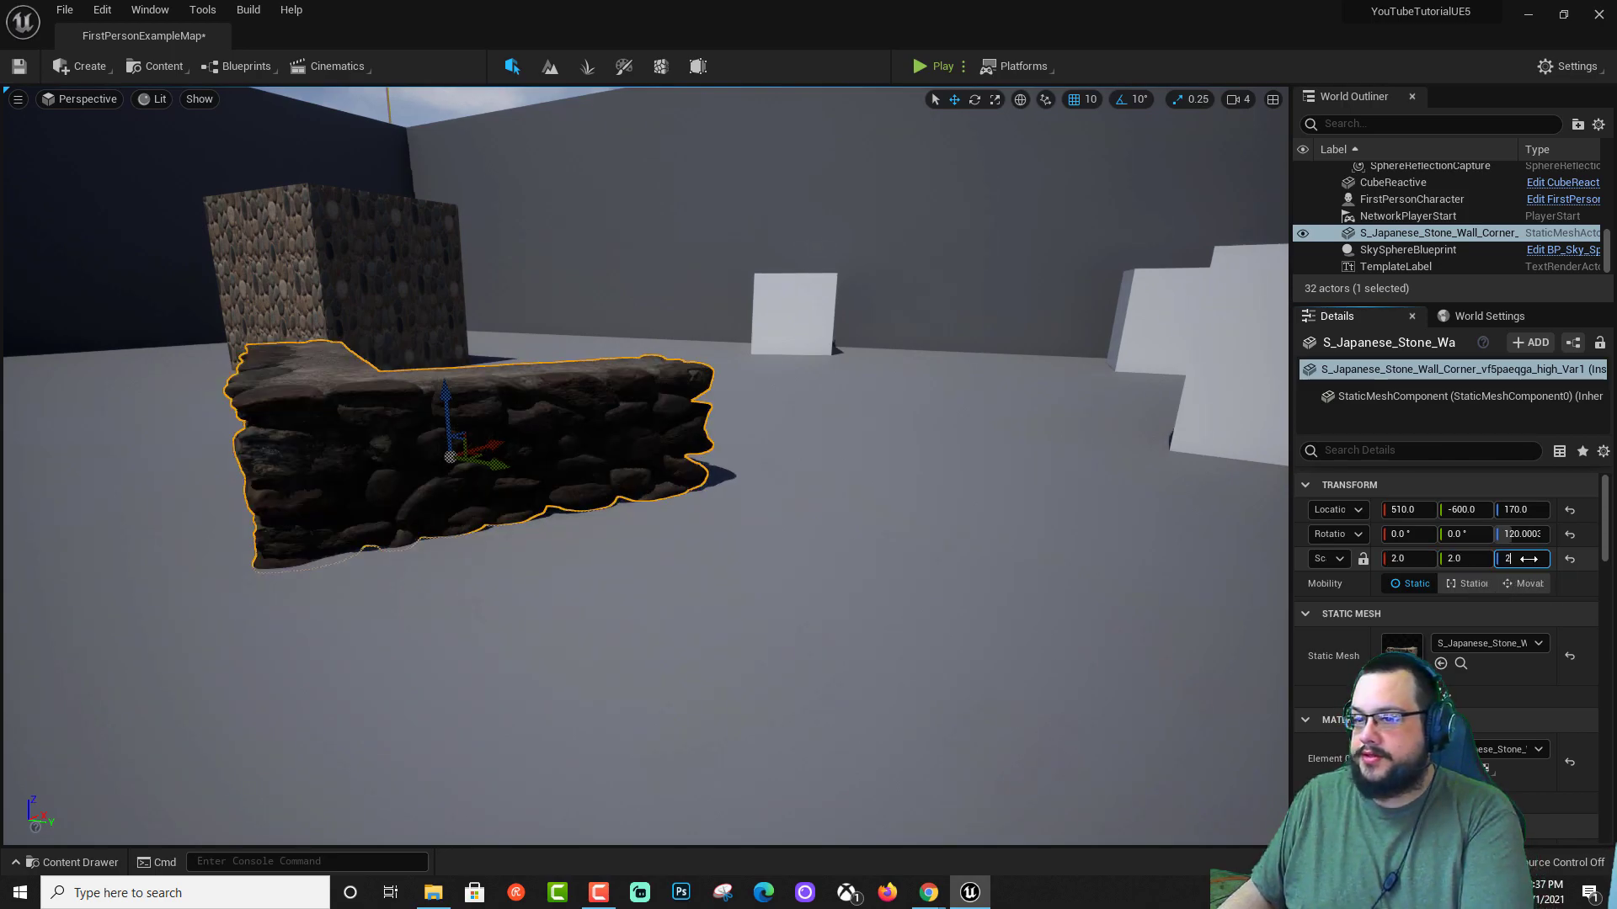
key(Return)
Lower the enlarged stone wall corner to a Z location of 160 so its base meets the floor.
click(792, 315)
right_drag(792, 315, 833, 317)
key(s)
click(601, 399)
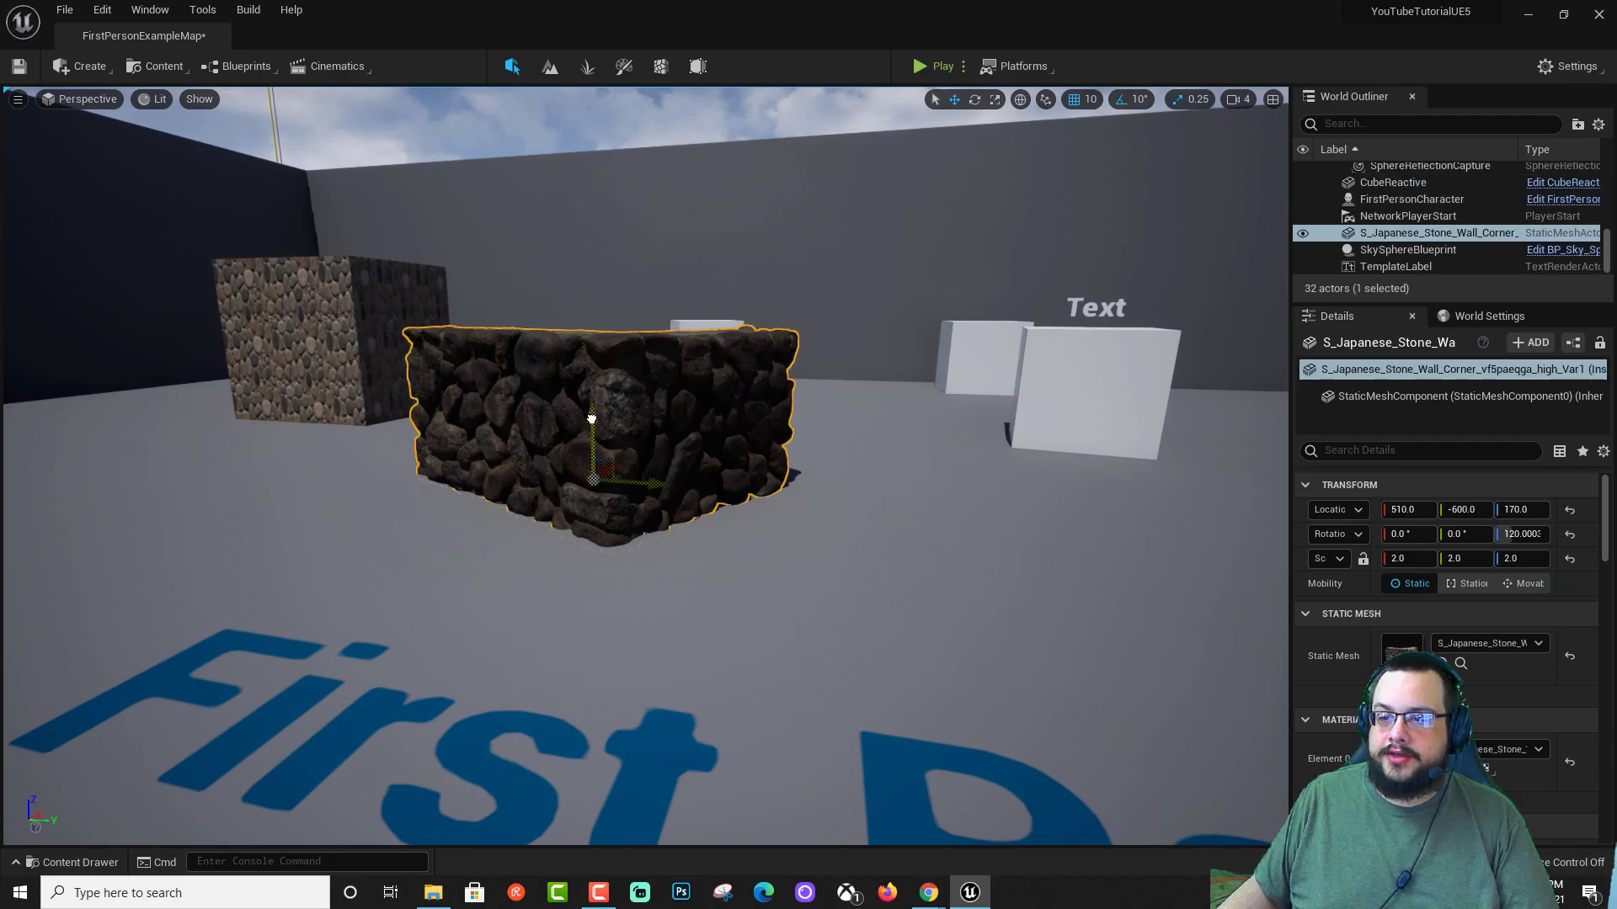
drag(592, 418, 600, 441)
click(876, 452)
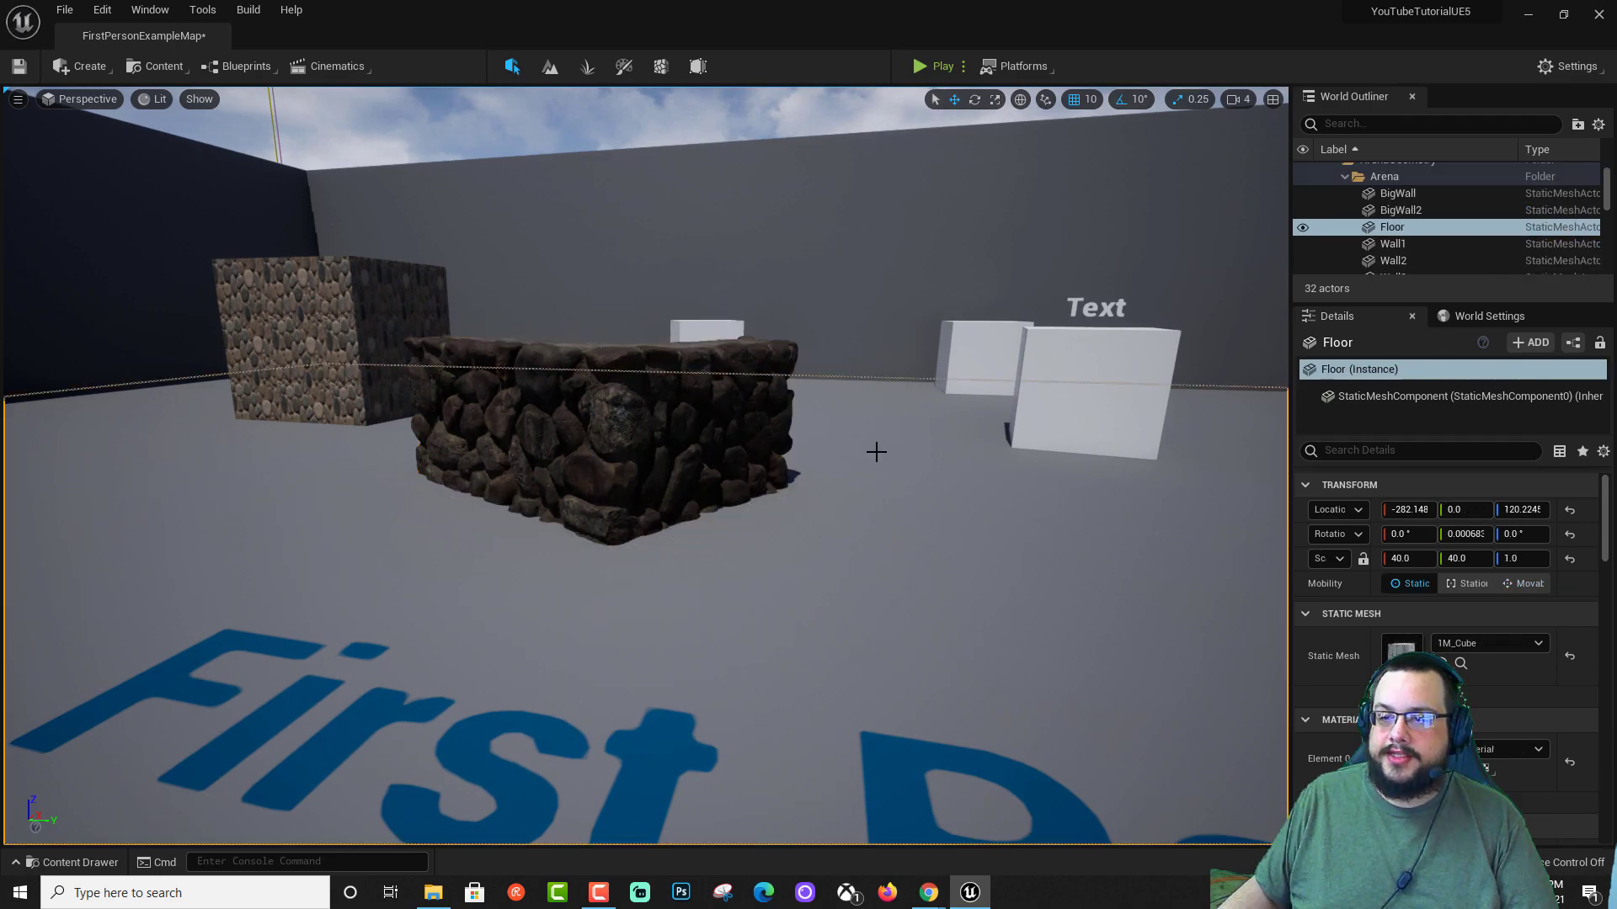
Delete the stone-textured cube standing behind the wall corner.
key(s)
right_drag(876, 453, 842, 446)
key(w)
key(s)
click(506, 379)
key(Delete)
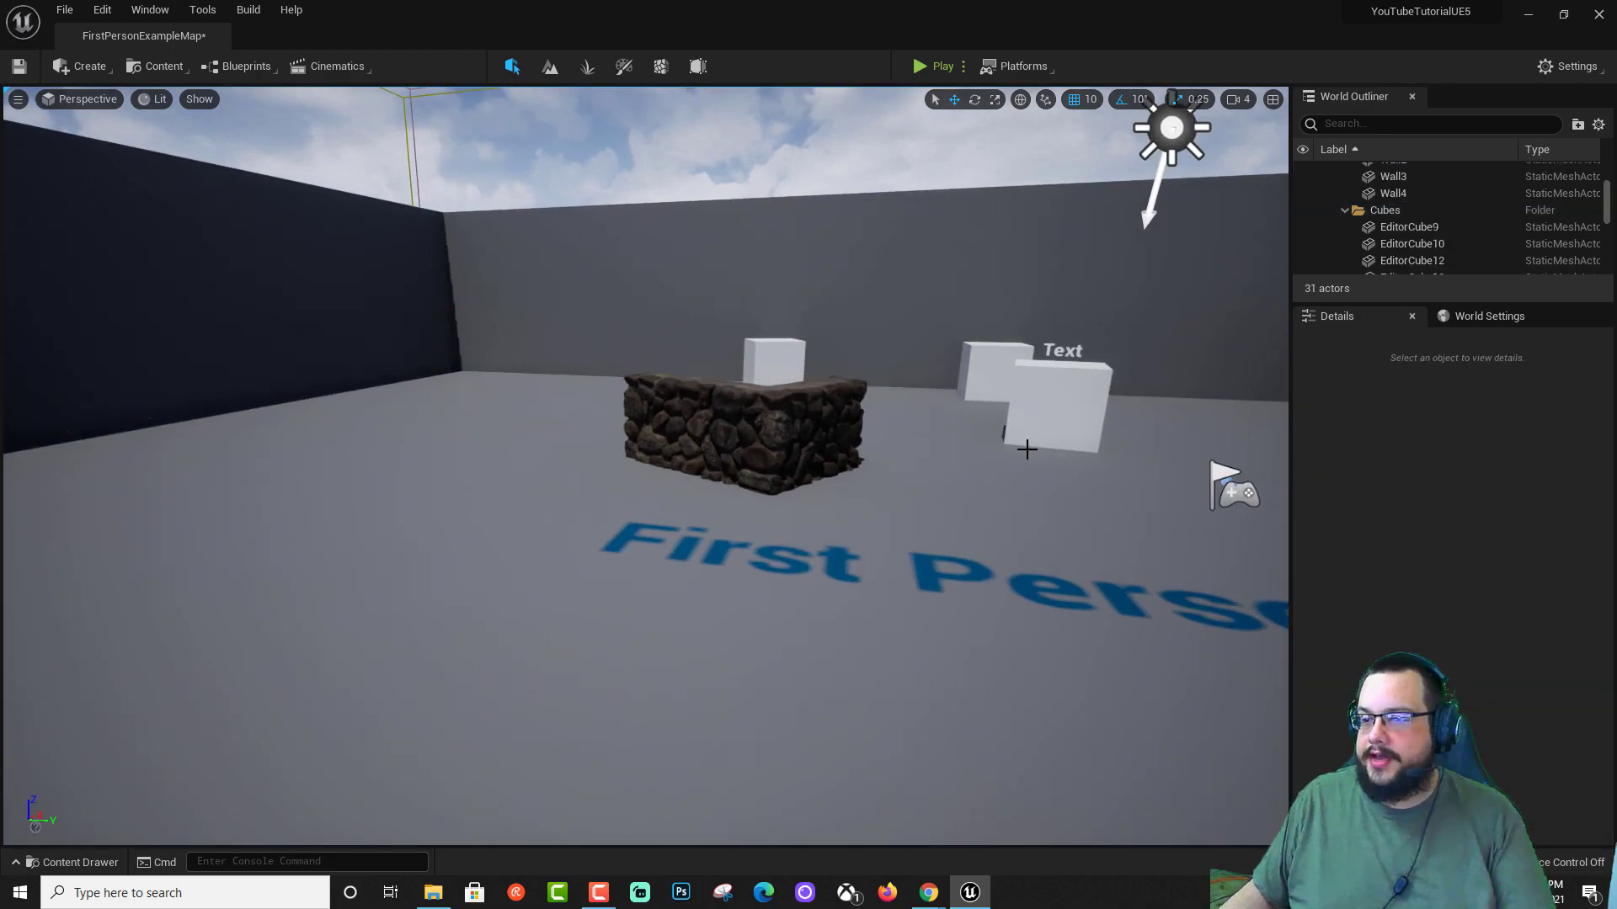
Move the stone wall corner along Y to -710 and rotate it about its vertical axis to about 90°.
right_drag(963, 453, 963, 454)
key(s)
key(d)
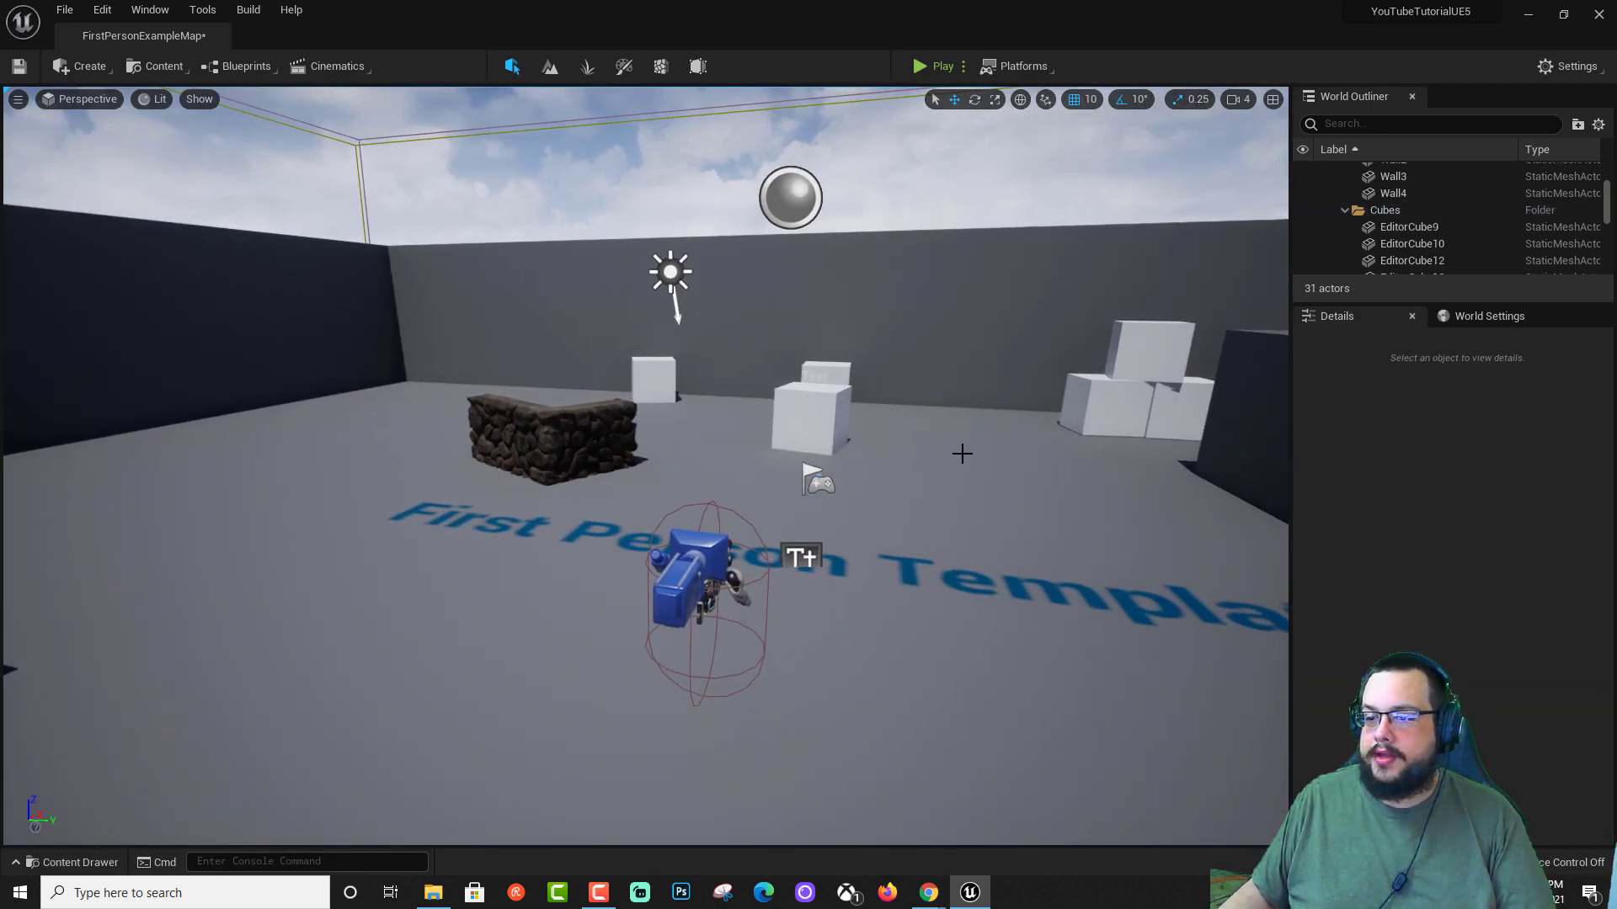
click(522, 414)
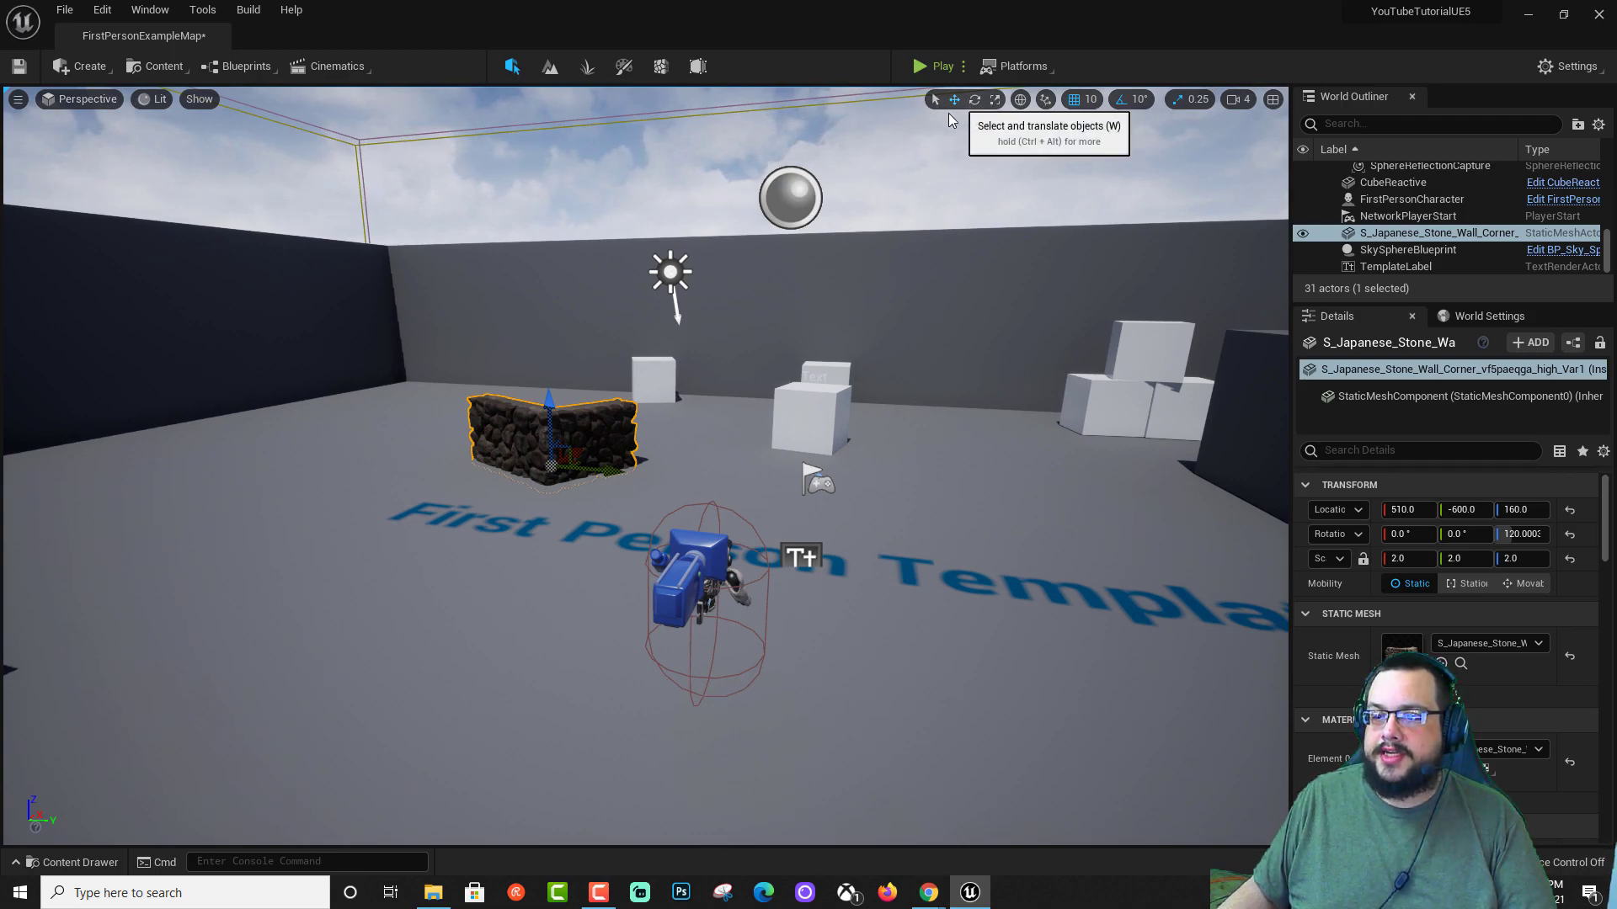
drag(604, 469, 665, 474)
click(973, 99)
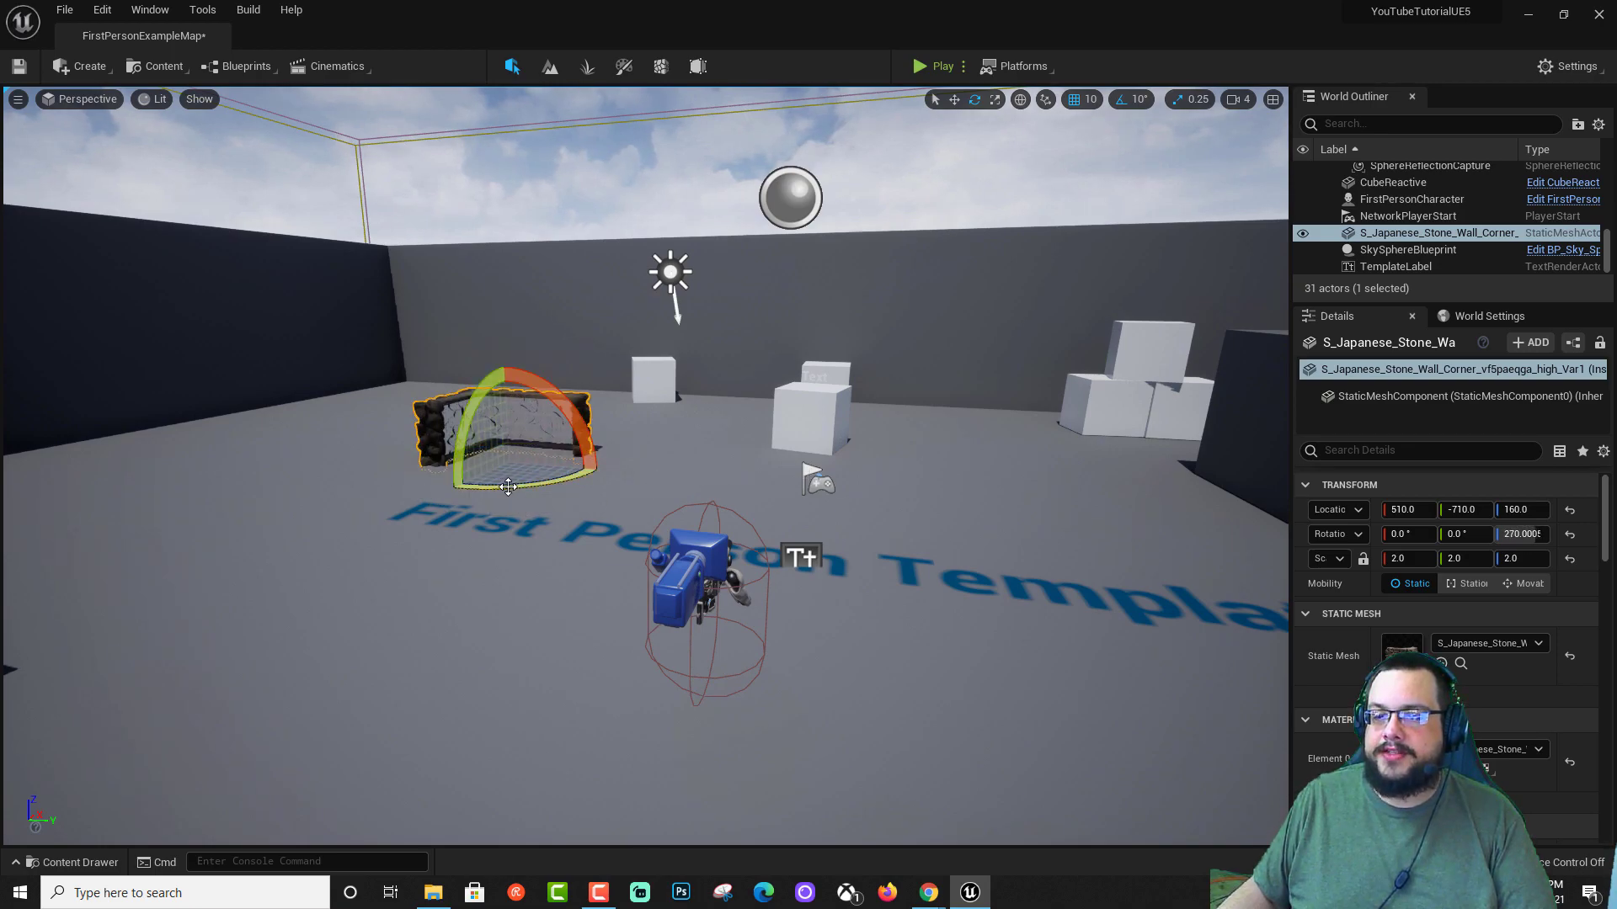
drag(508, 487, 396, 501)
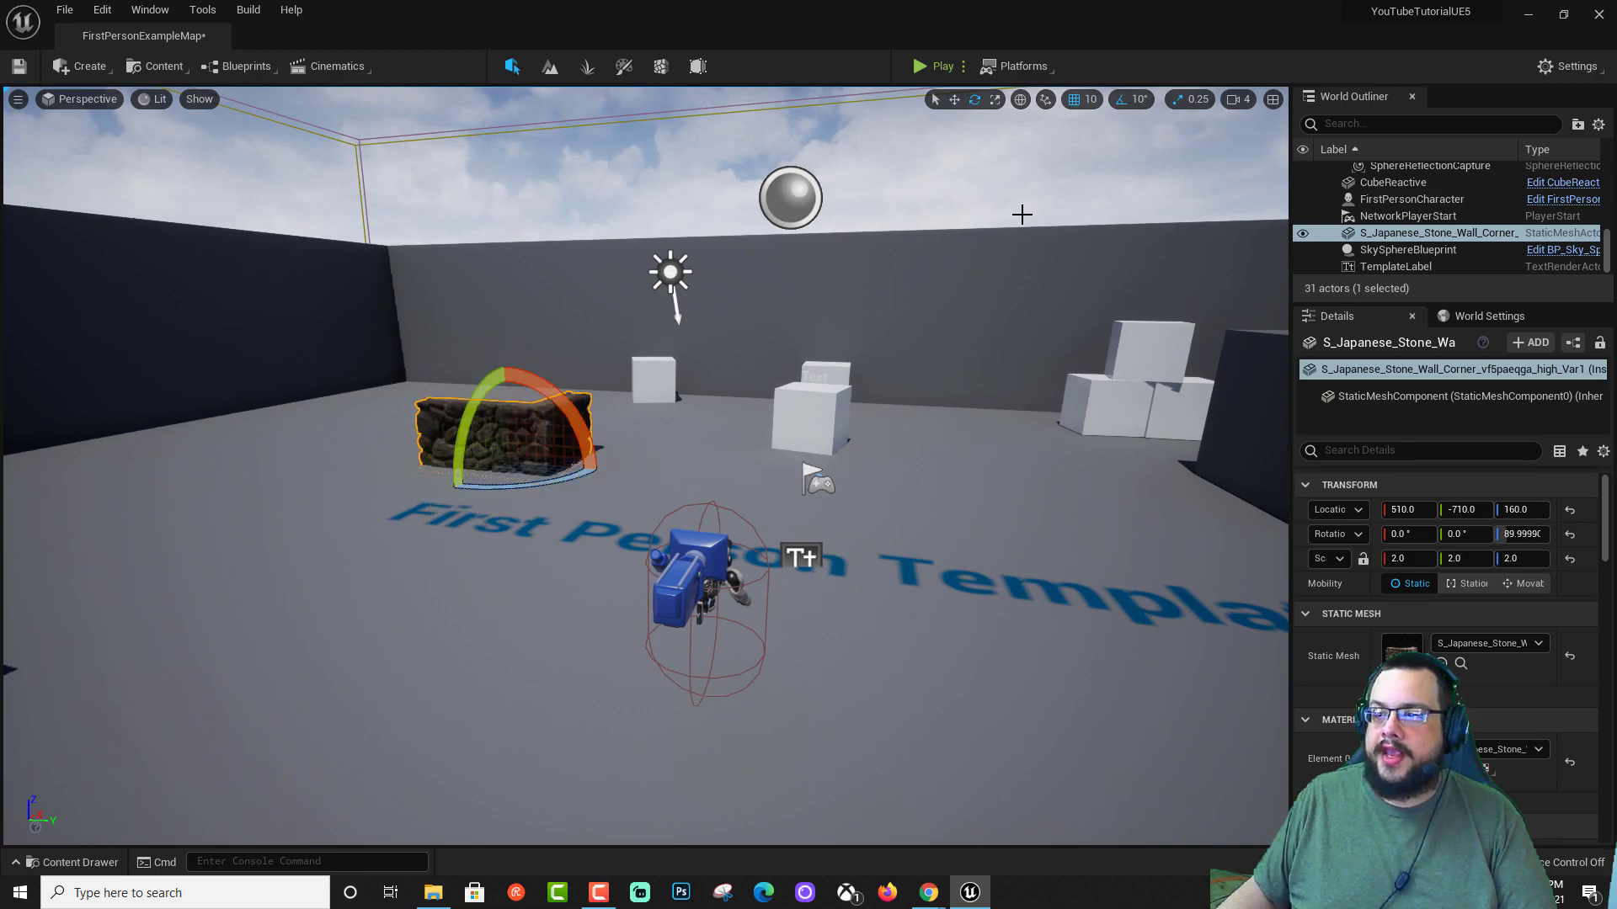
Try stretching the wall corner to a Z scale of 4.0 and an X scale of 3.0, and undo both scale changes.
click(994, 100)
drag(504, 410, 505, 341)
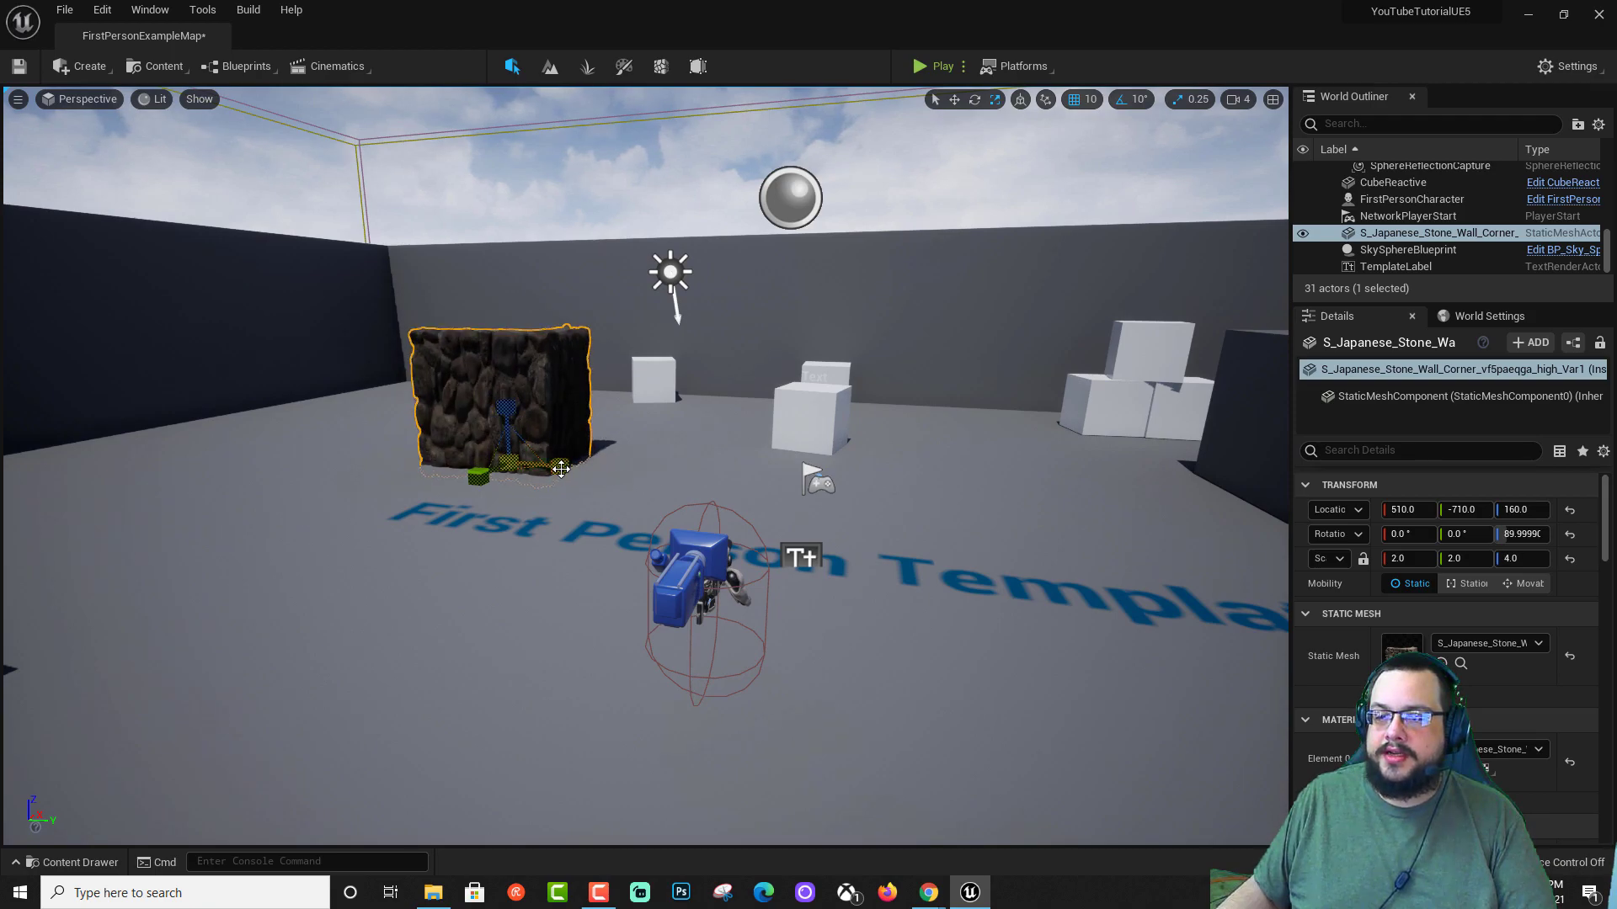
drag(561, 470, 607, 474)
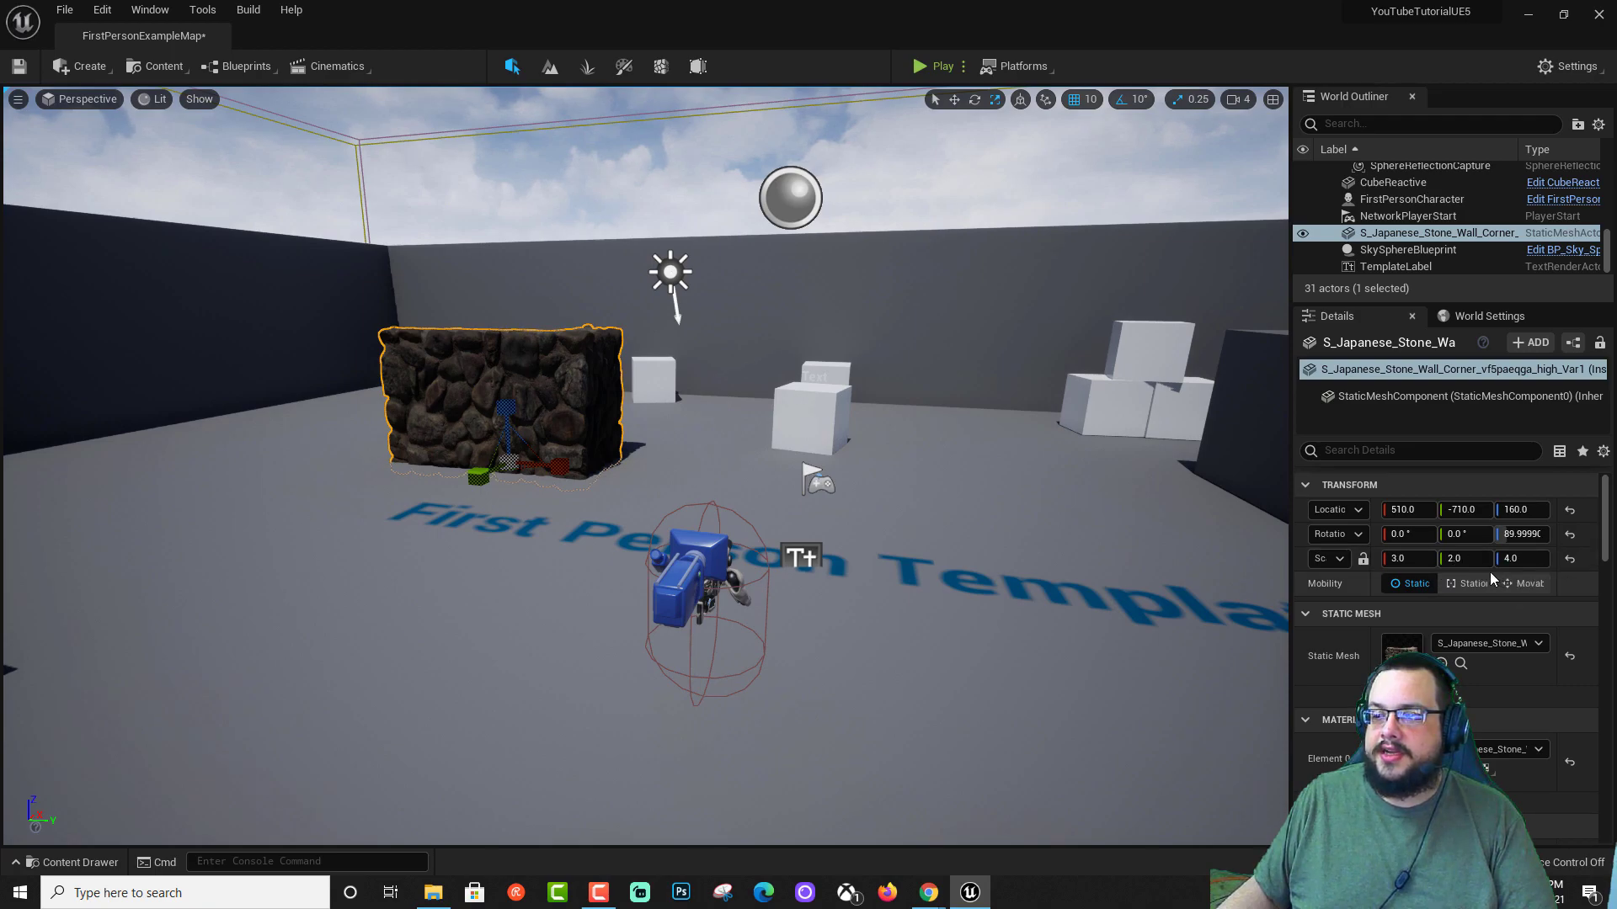
key(ctrl+z)
key(ctrl+z)
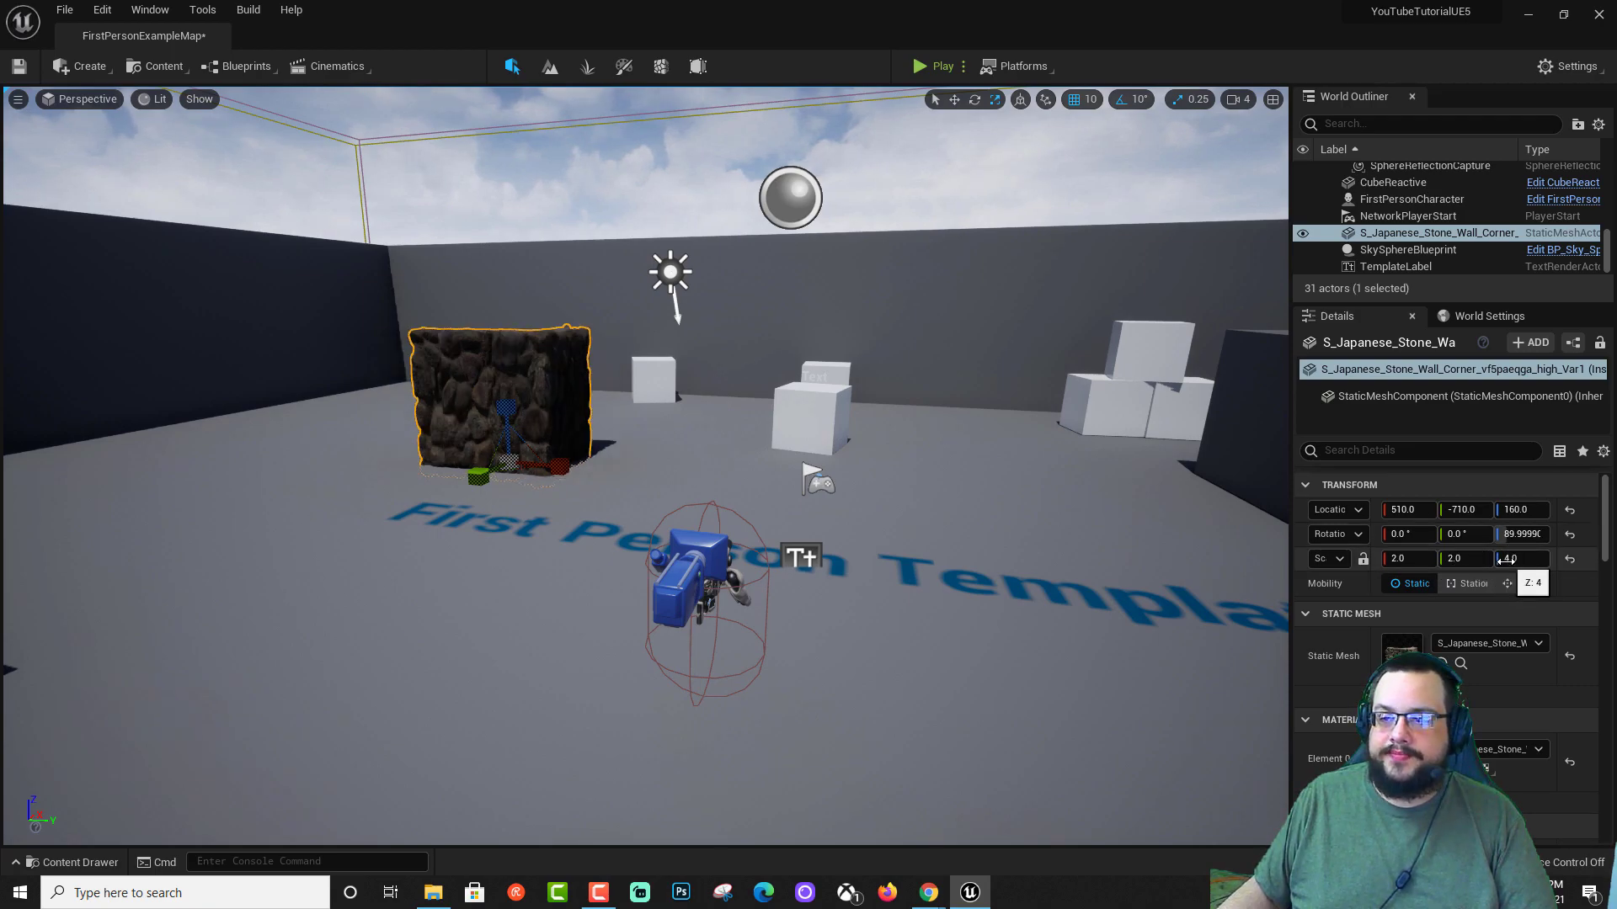
click(801, 599)
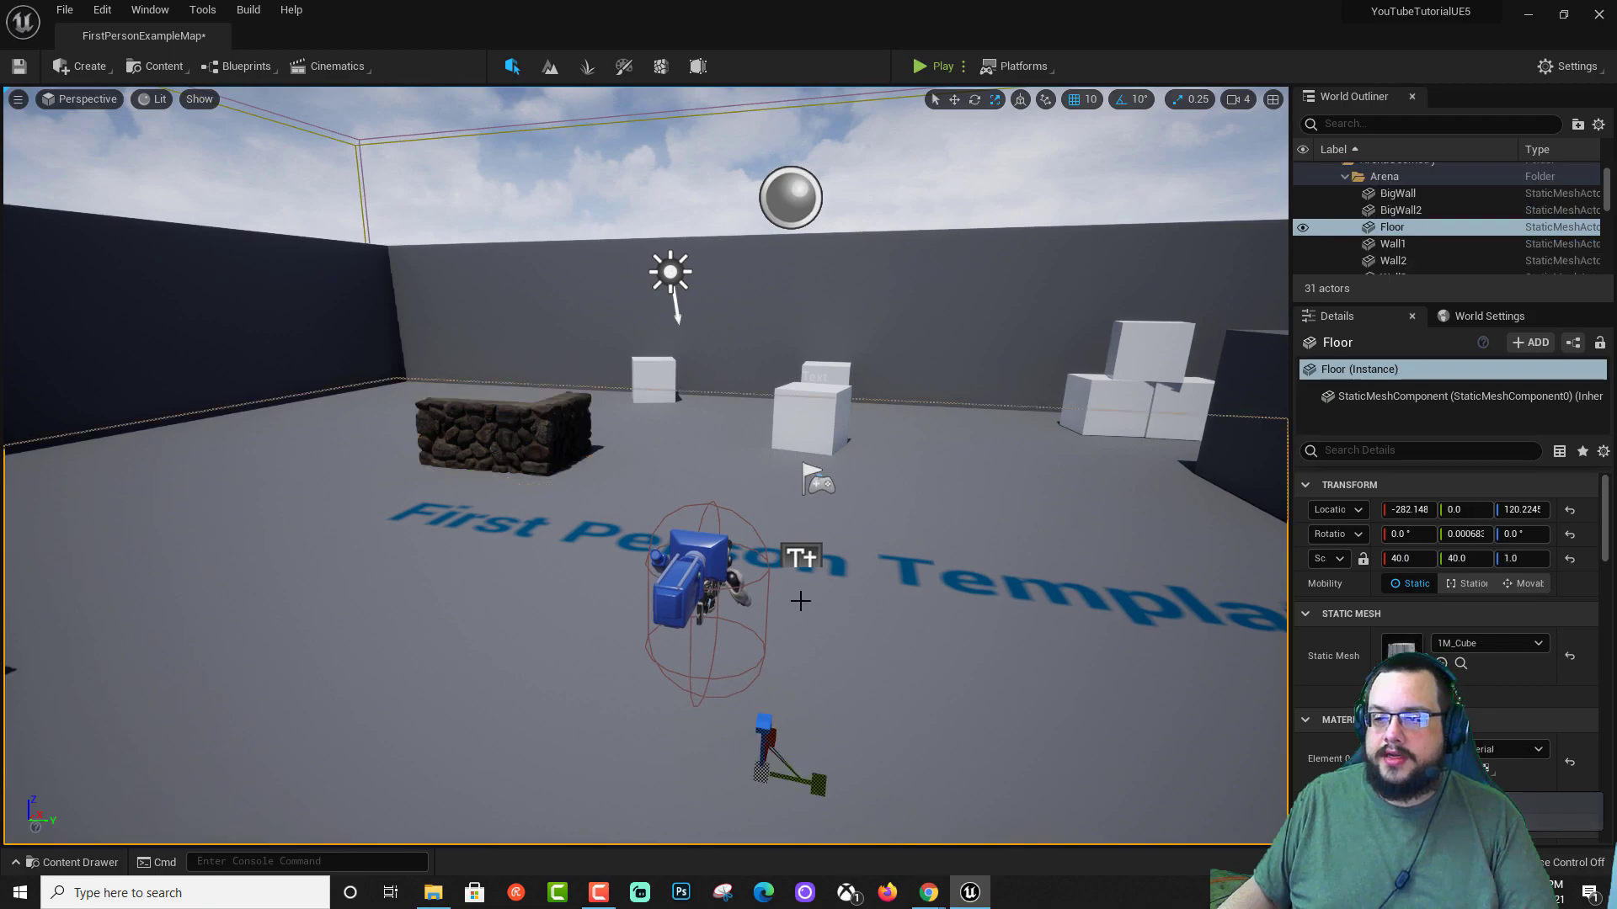
Examine the placed stone wall corner and the surrounding arena from a different angle.
key(a)
right_drag(801, 598, 687, 632)
key(w)
key(d)
key(s)
key(a)
key(d)
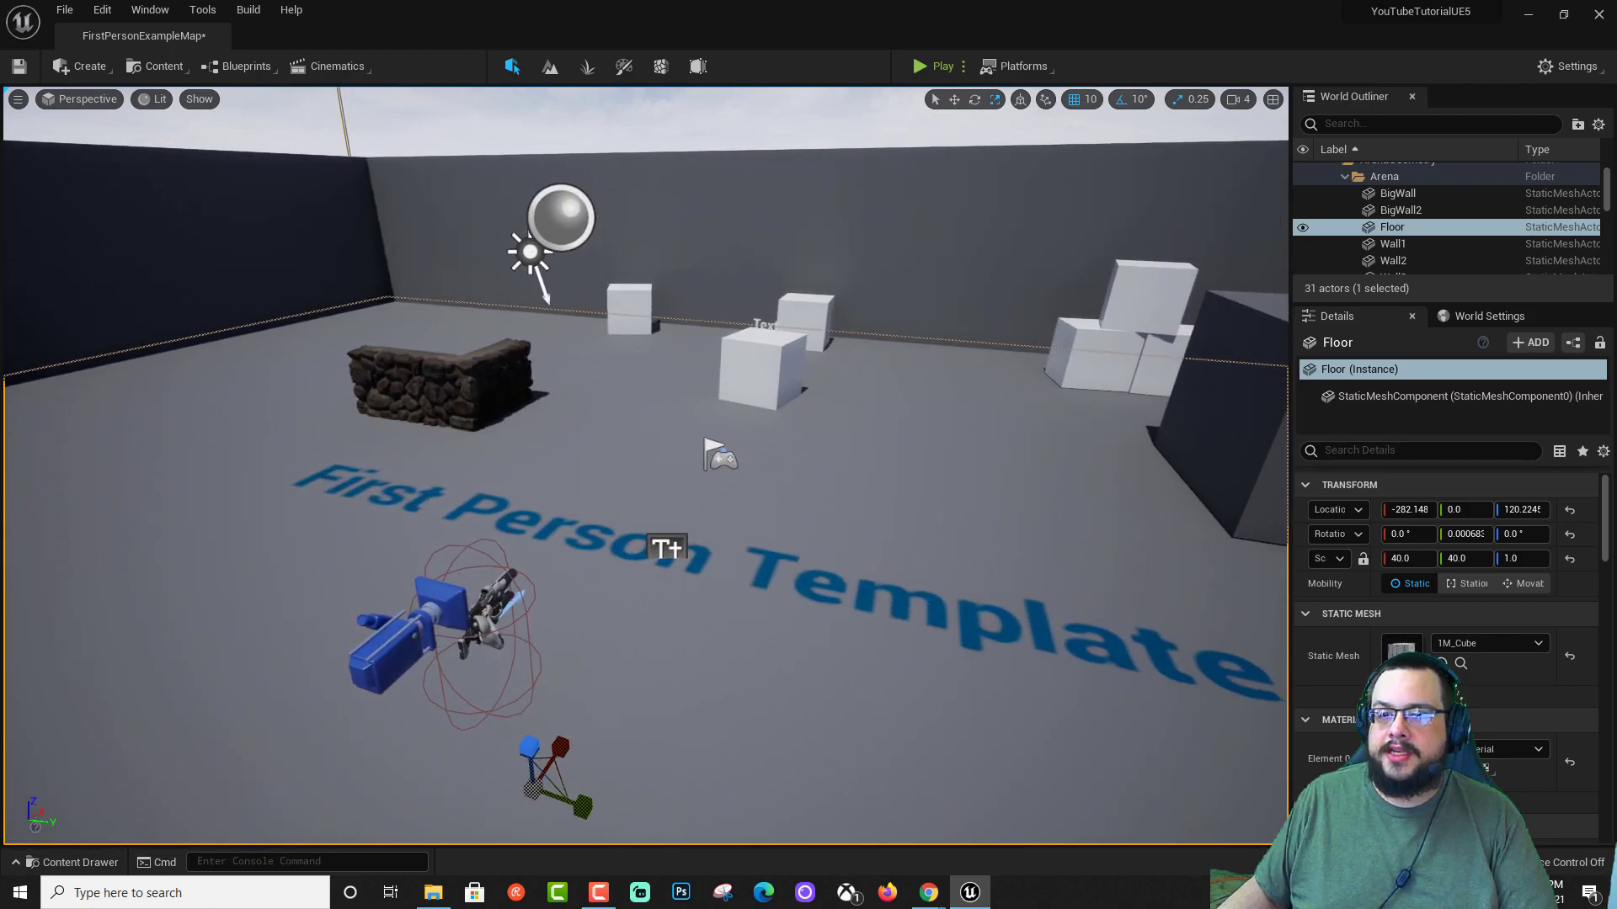
right_drag(602, 442, 605, 442)
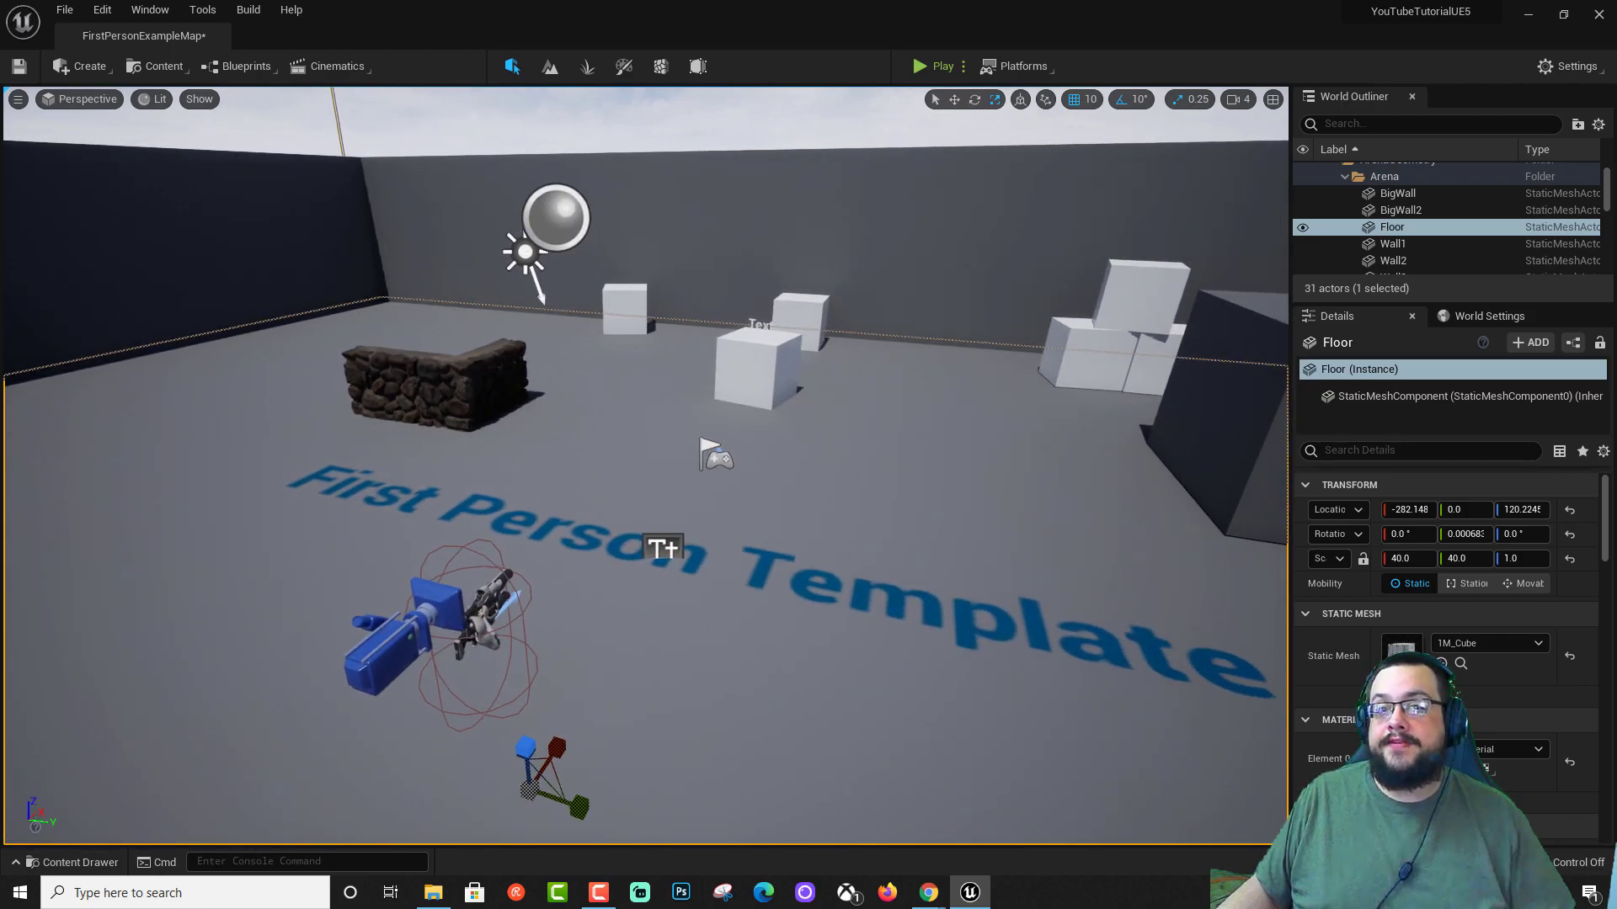
right_drag(814, 608, 811, 608)
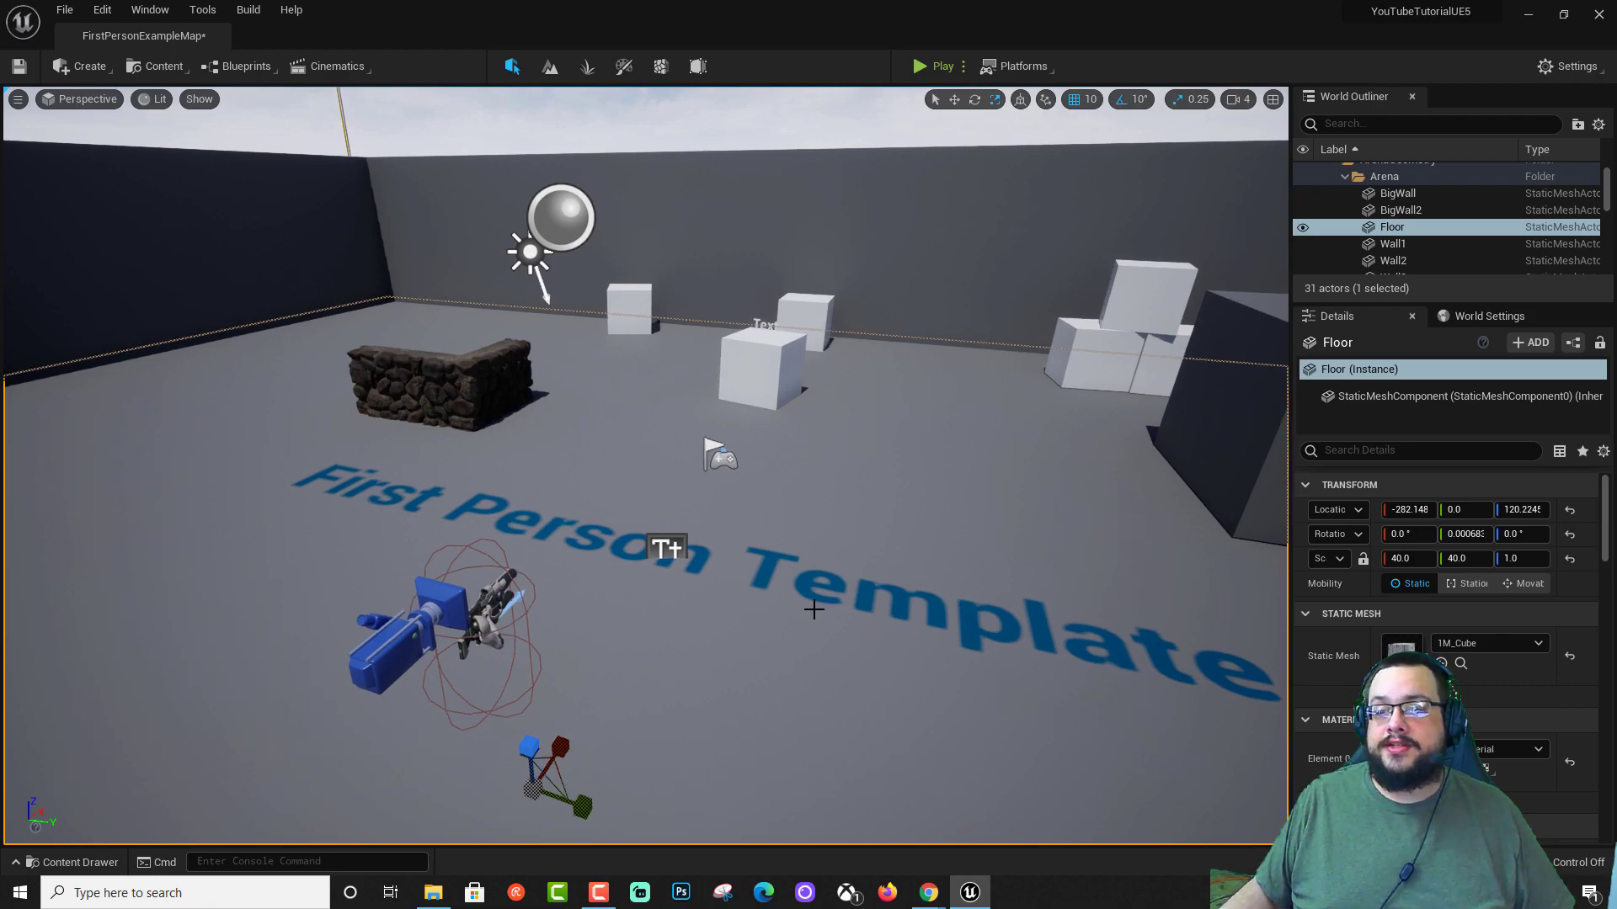